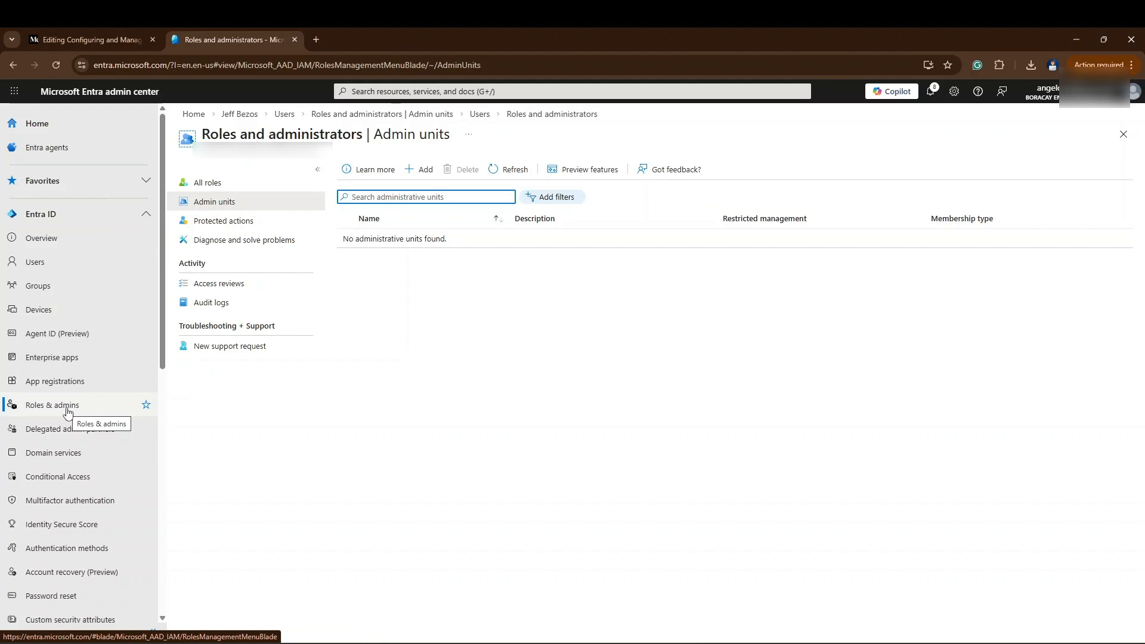
- Start a new administrative unit under Roles & admins and name it IT
click(72, 409)
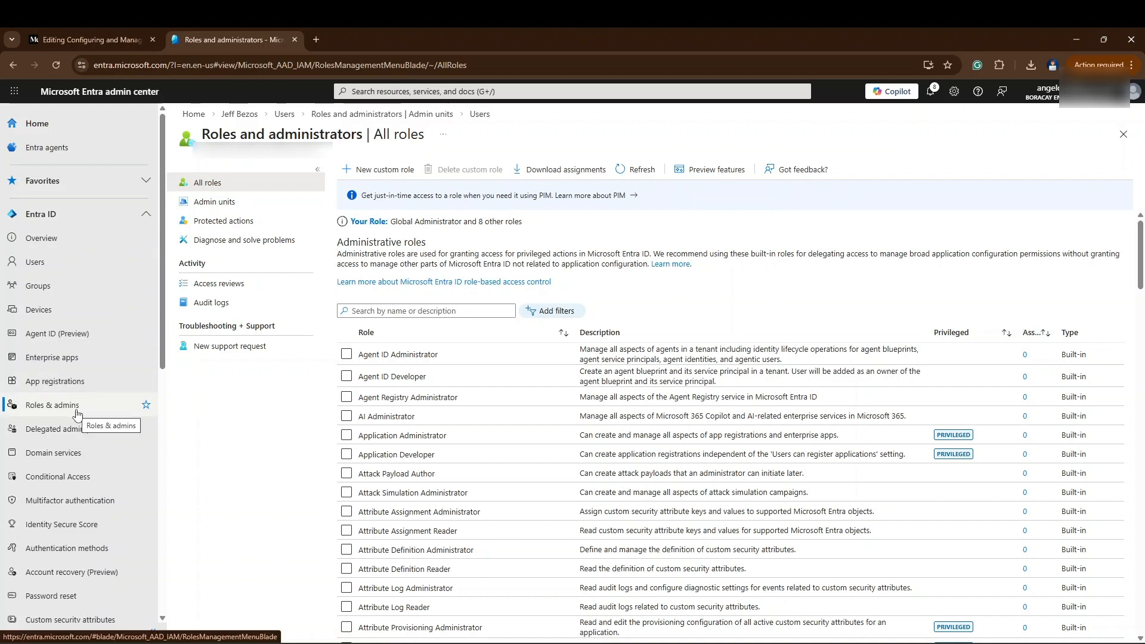
click(249, 210)
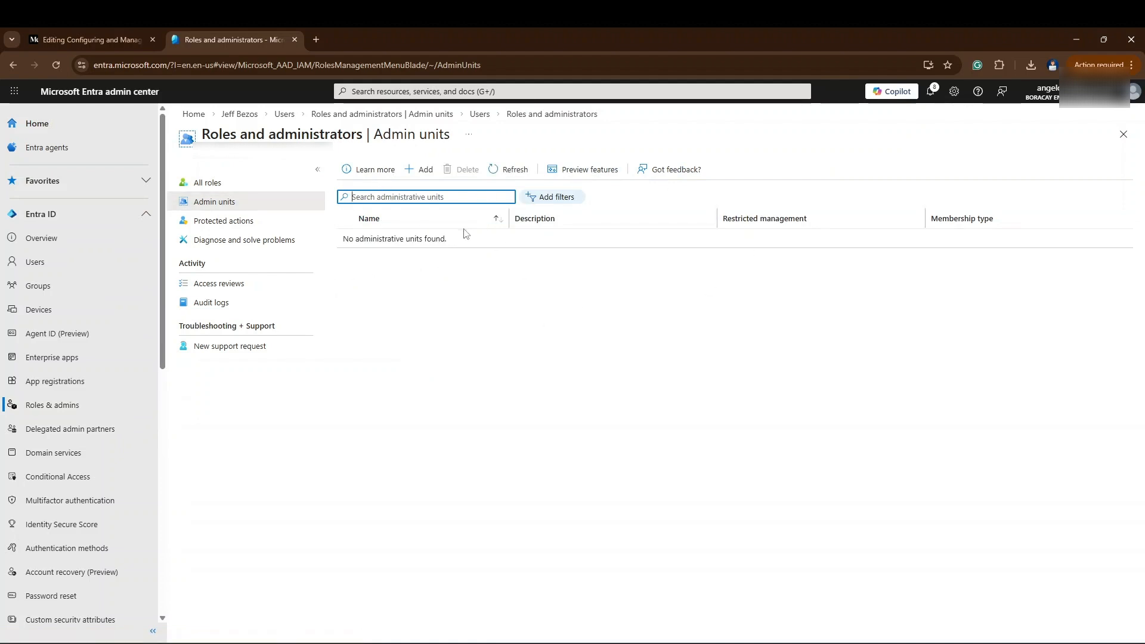
click(418, 172)
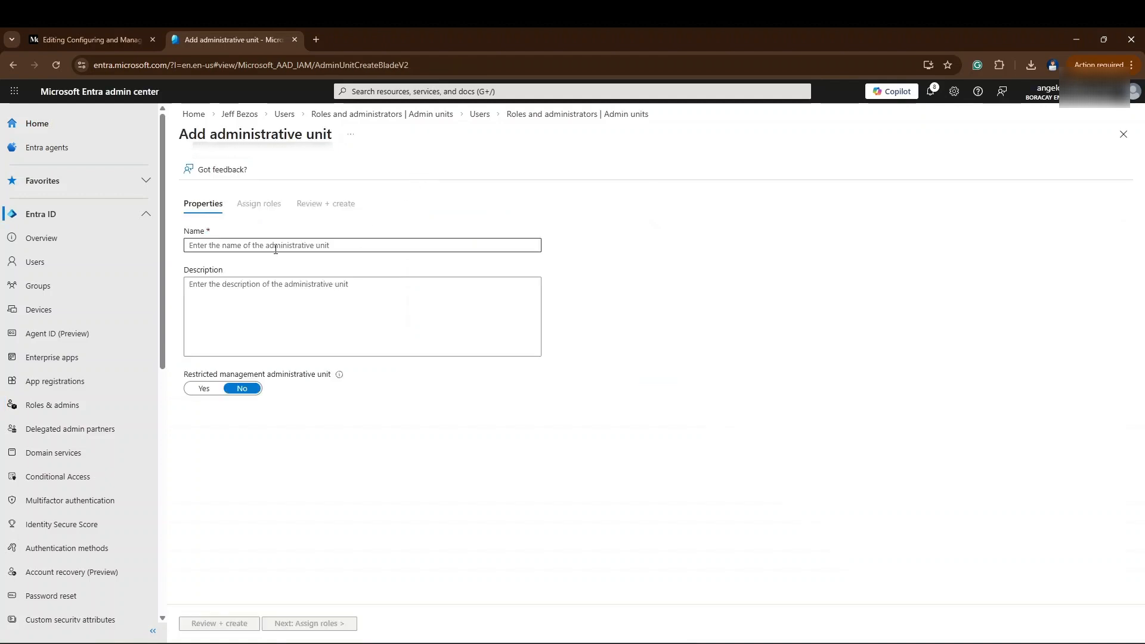
click(275, 250)
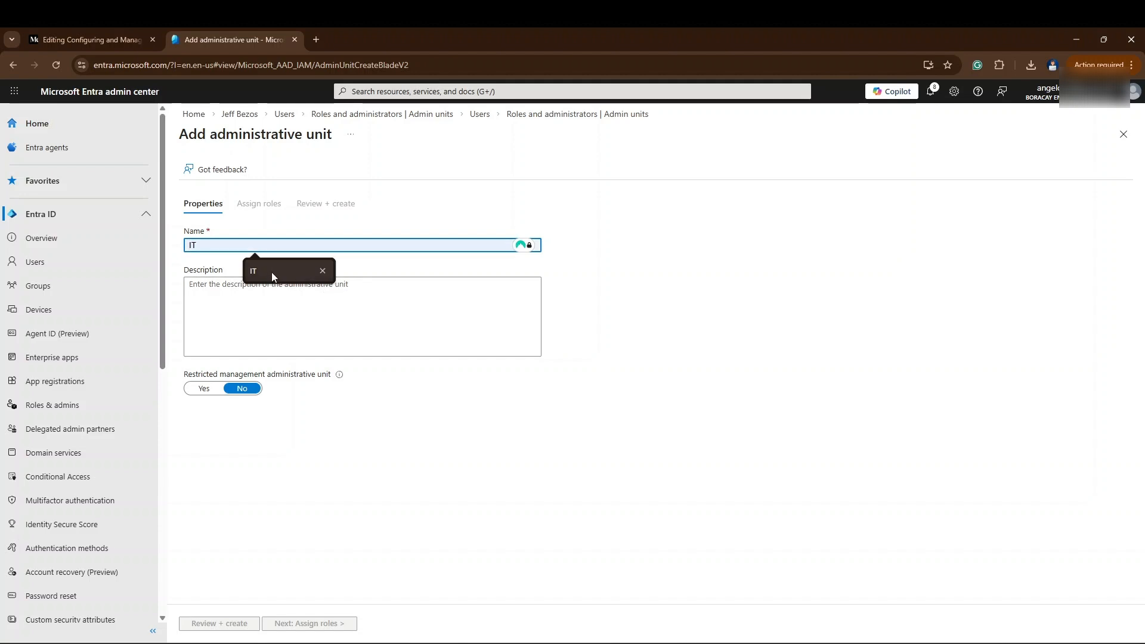
click(271, 272)
key(Tab)
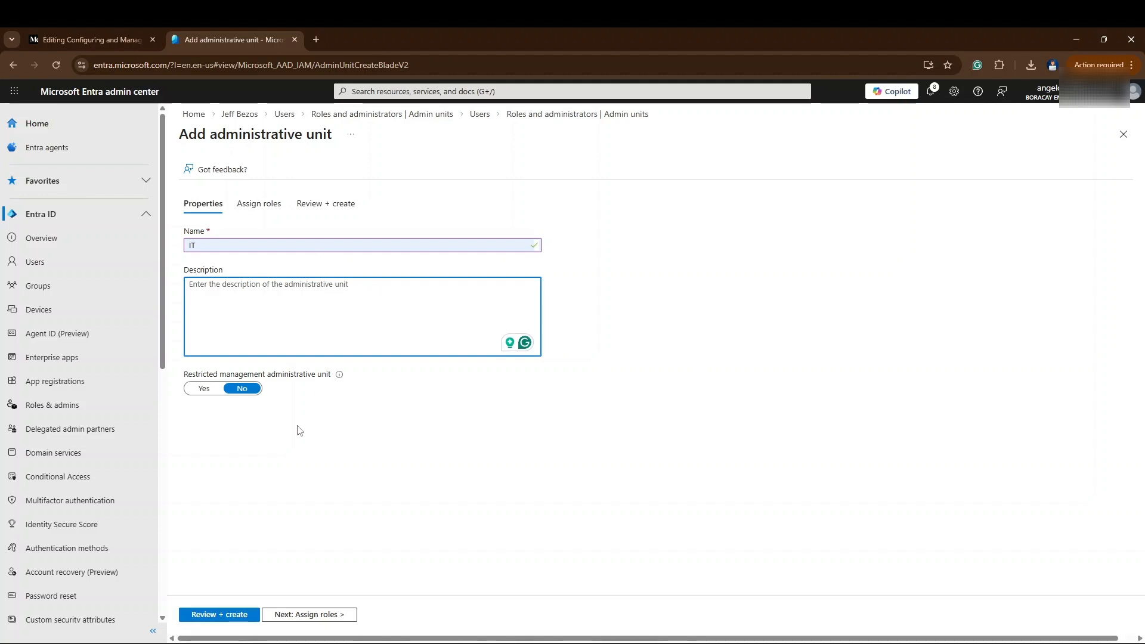
mouse_move(339, 378)
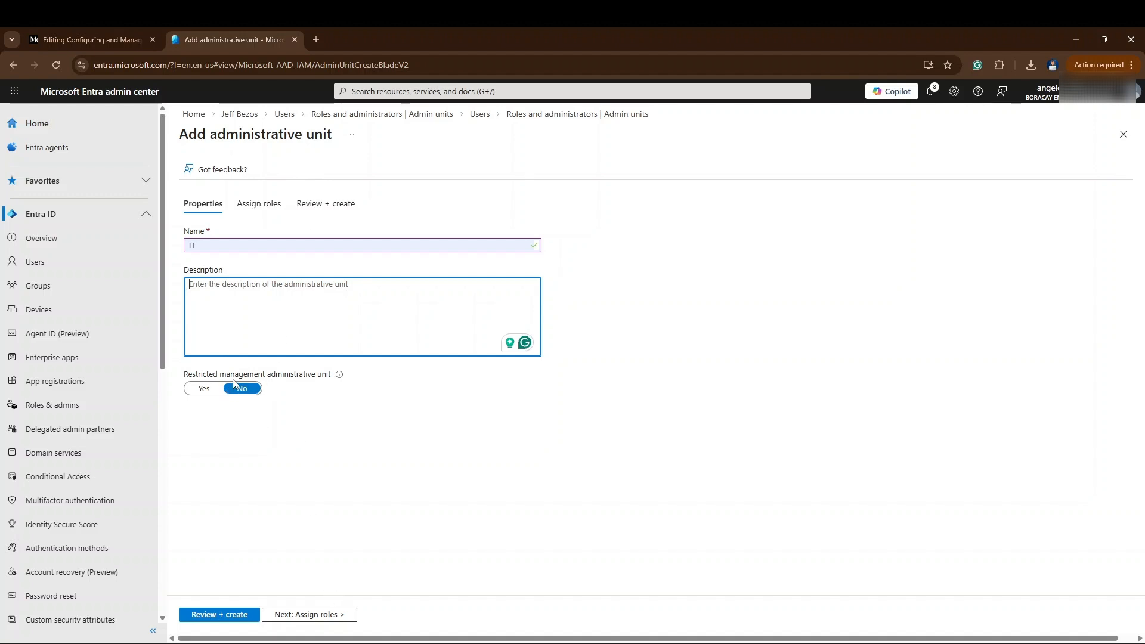
- Go through the assignable roles for the IT unit and open the assignments of the User Administrator role
click(320, 618)
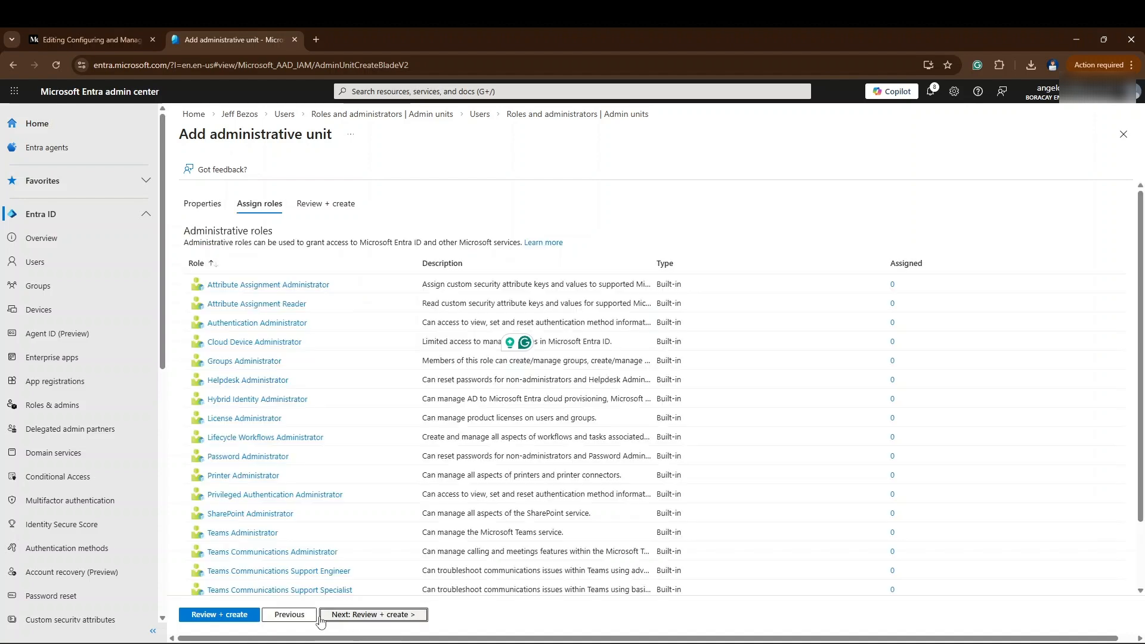
scroll(307, 320, down, 1)
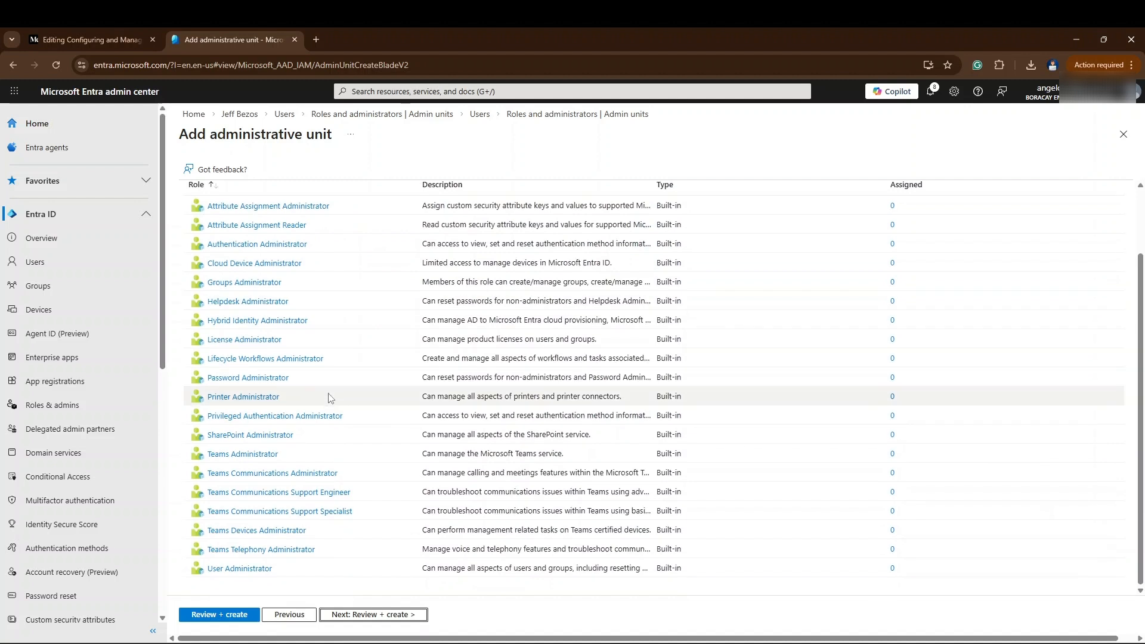
scroll(327, 396, up, 1)
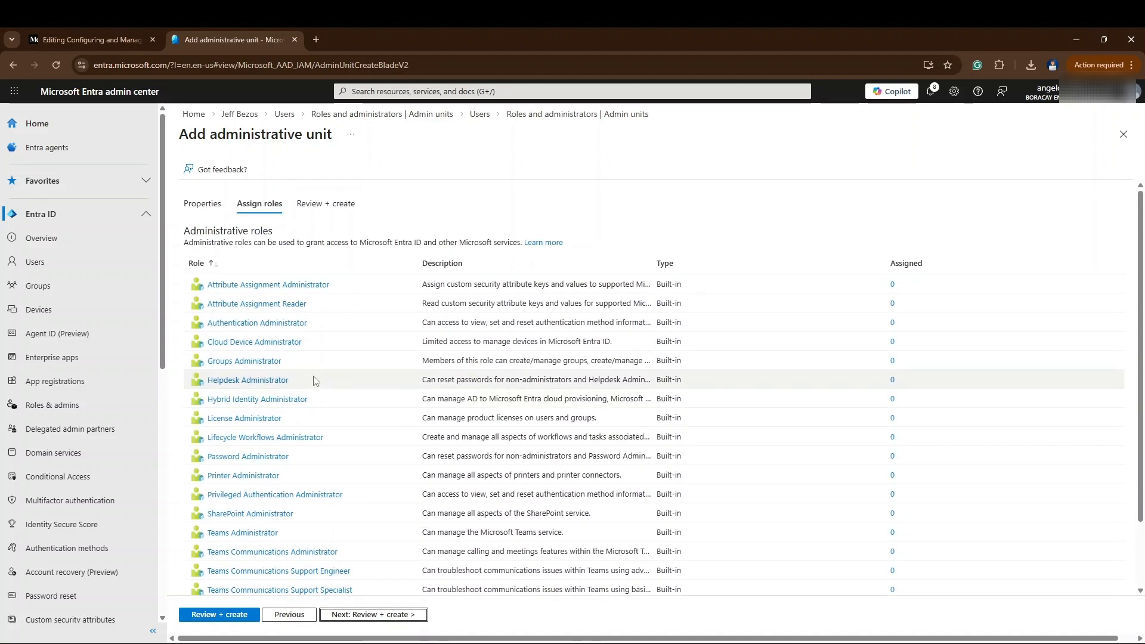
scroll(327, 402, down, 1)
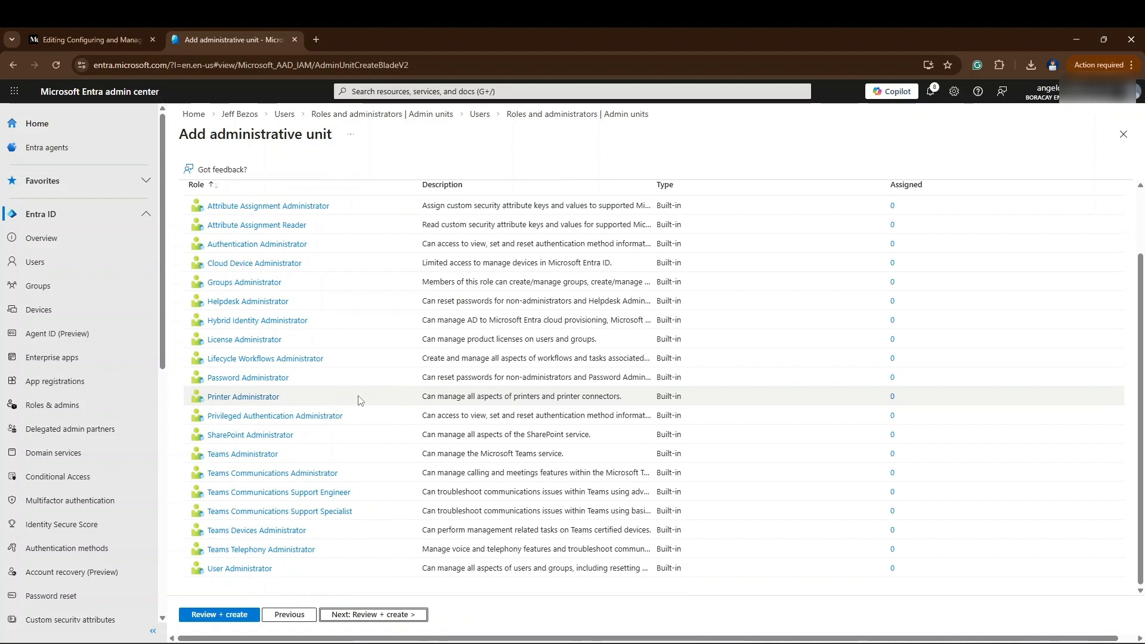
scroll(358, 396, up, 1)
scroll(304, 439, down, 1)
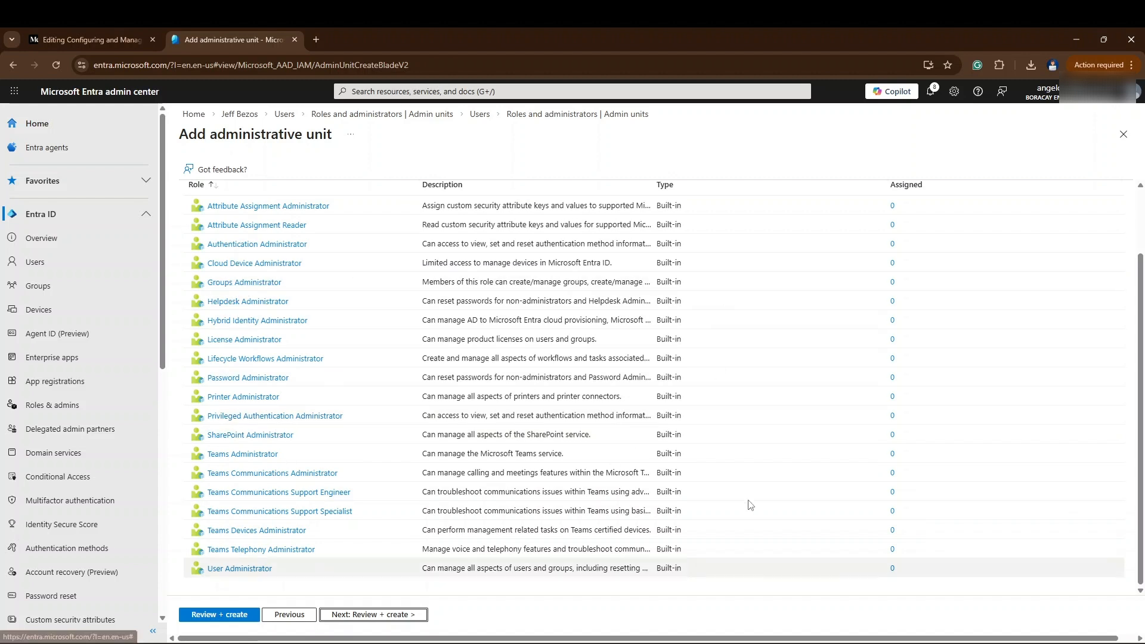
click(250, 571)
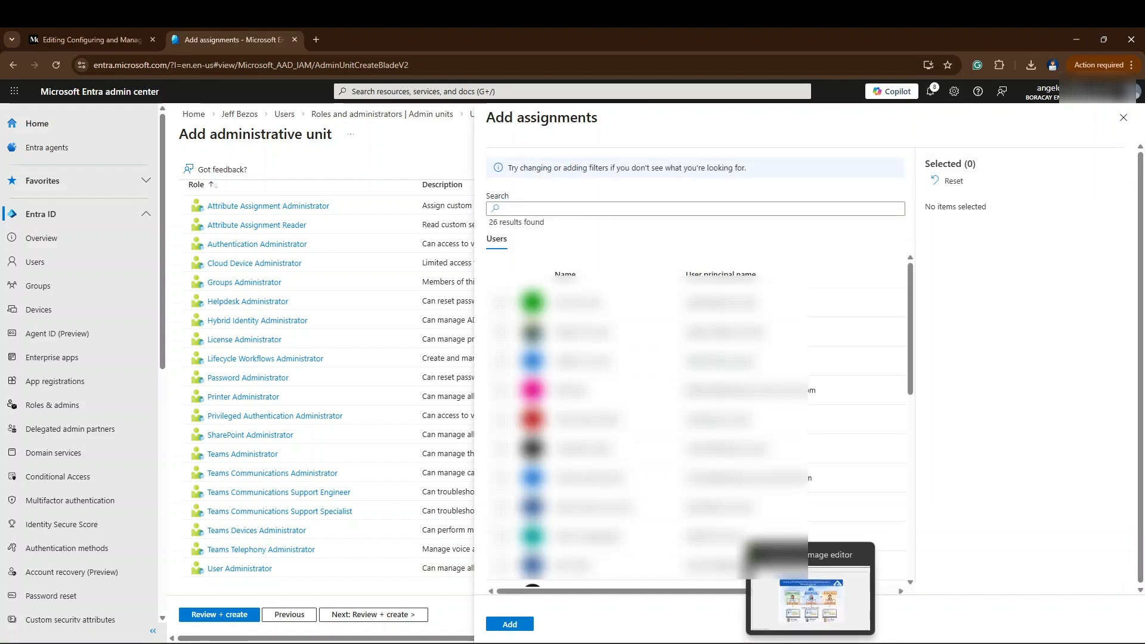
- Check the planning diagram in Greenshot, then find Jeff Bezos by searching "jeff" and add him as User Administrator
click(810, 642)
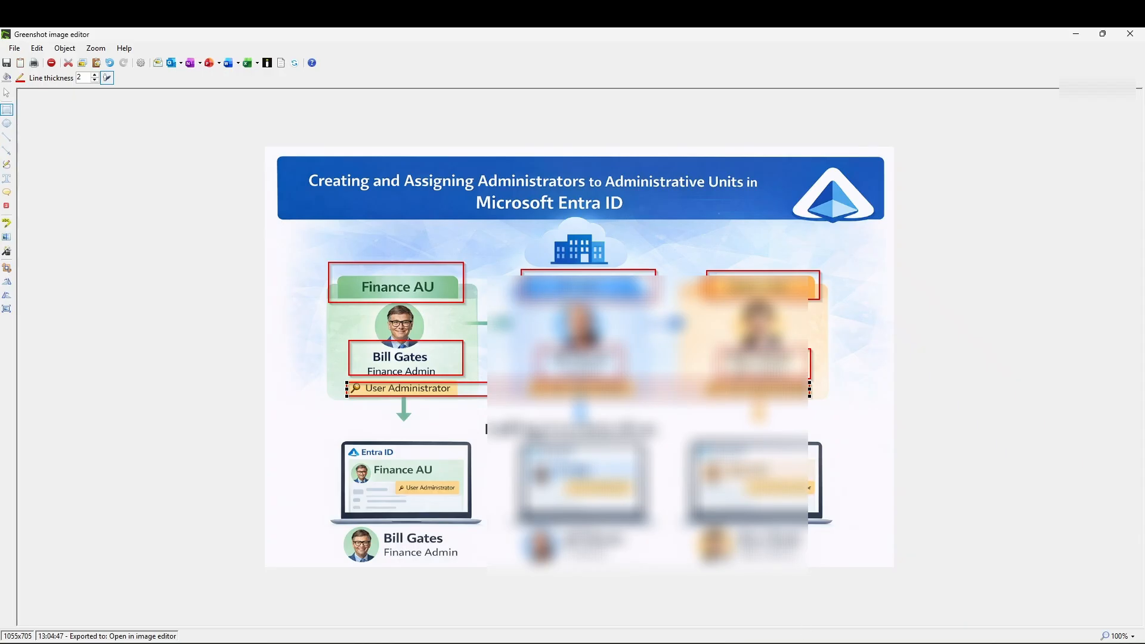
click(1075, 34)
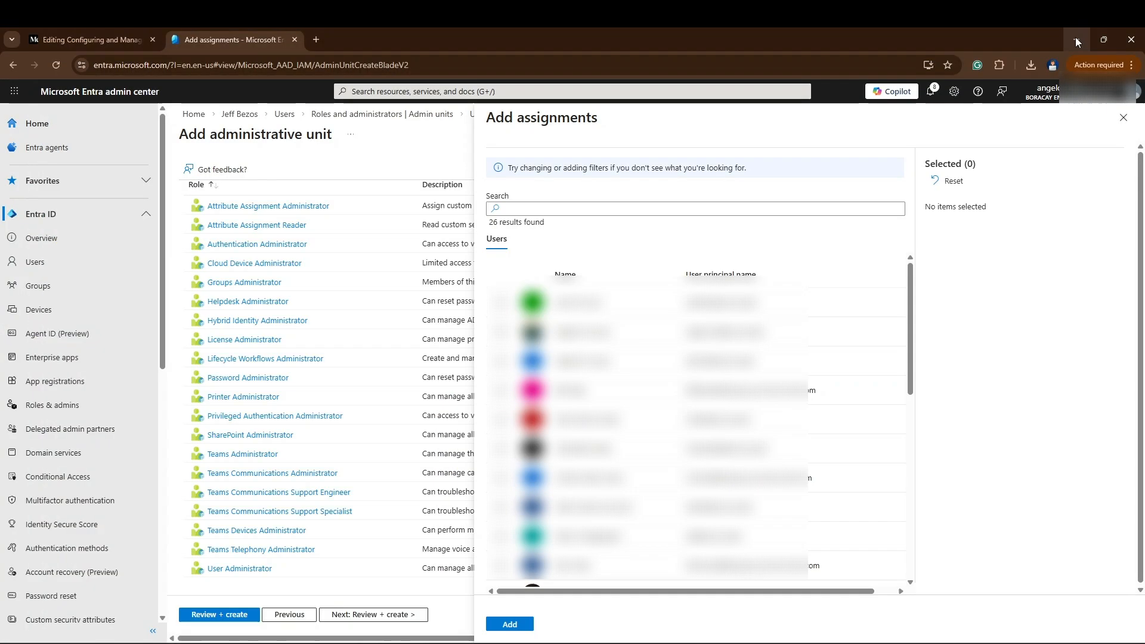
click(640, 214)
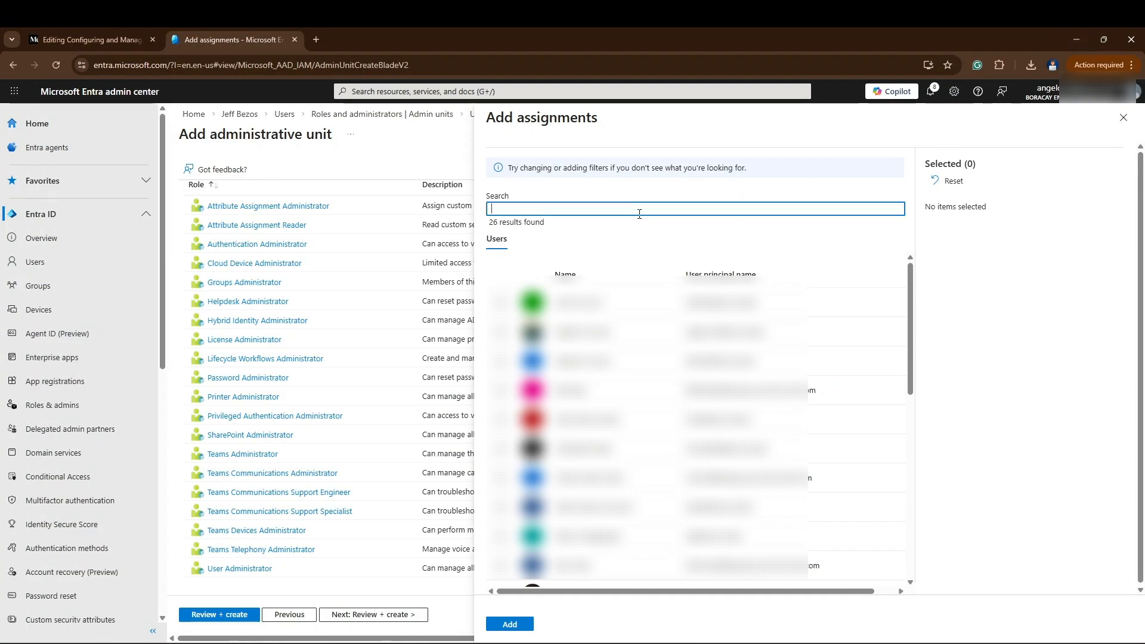
text(j)
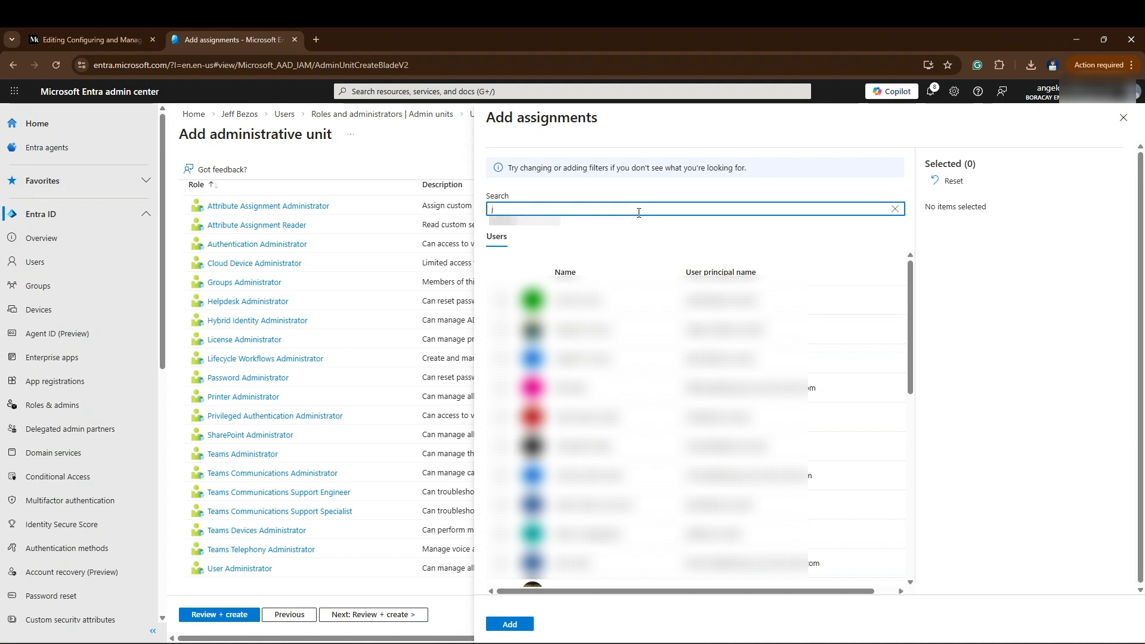
text(eff)
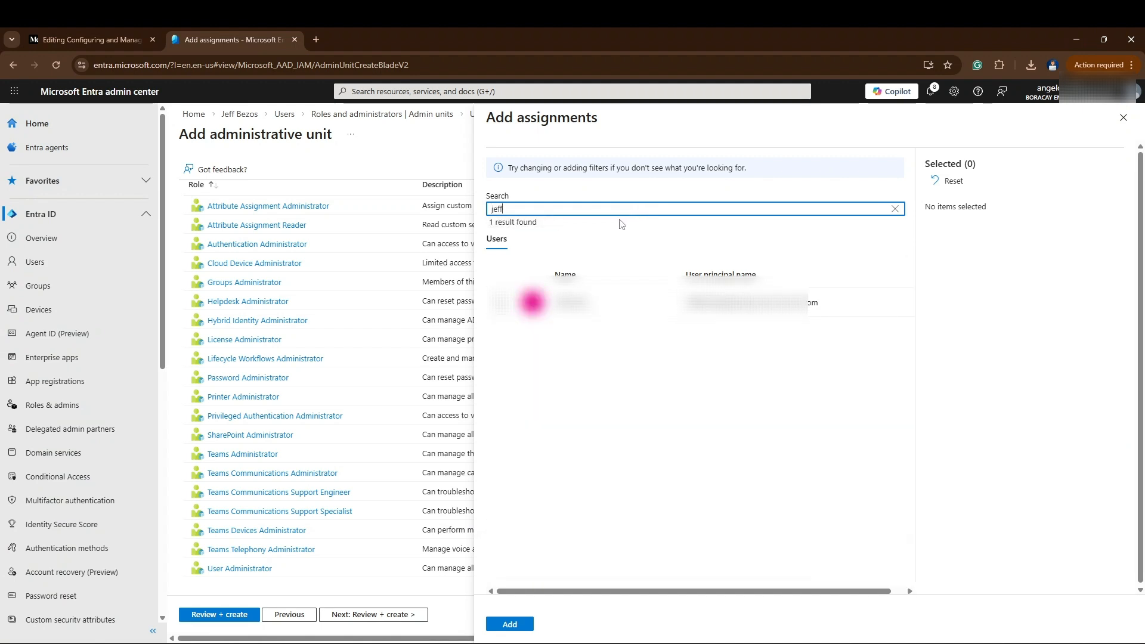
click(500, 304)
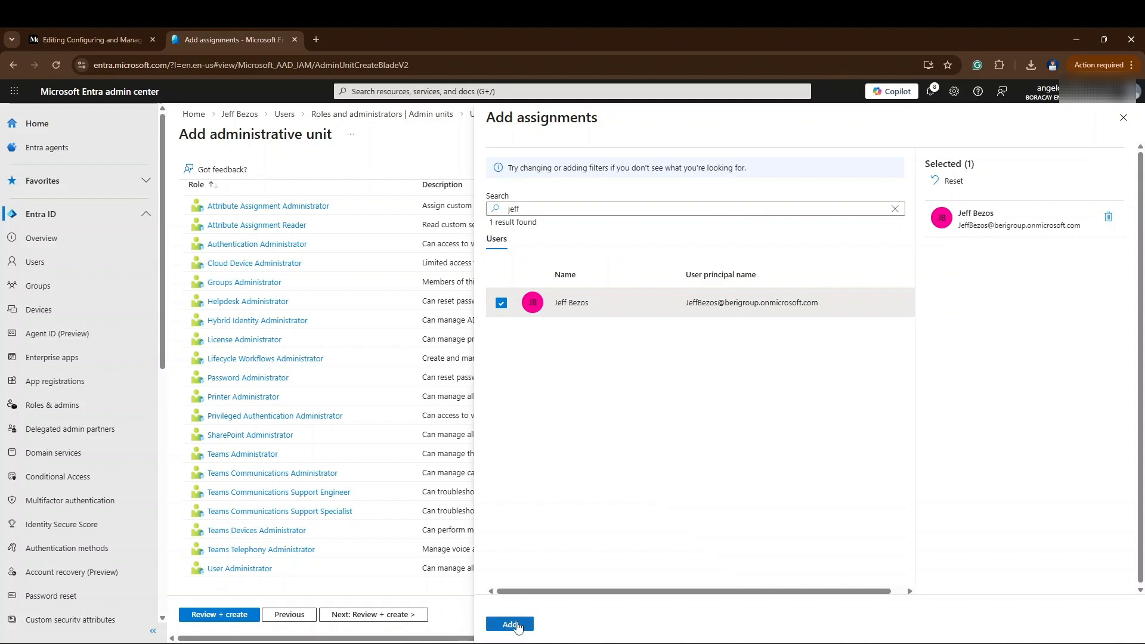
click(512, 624)
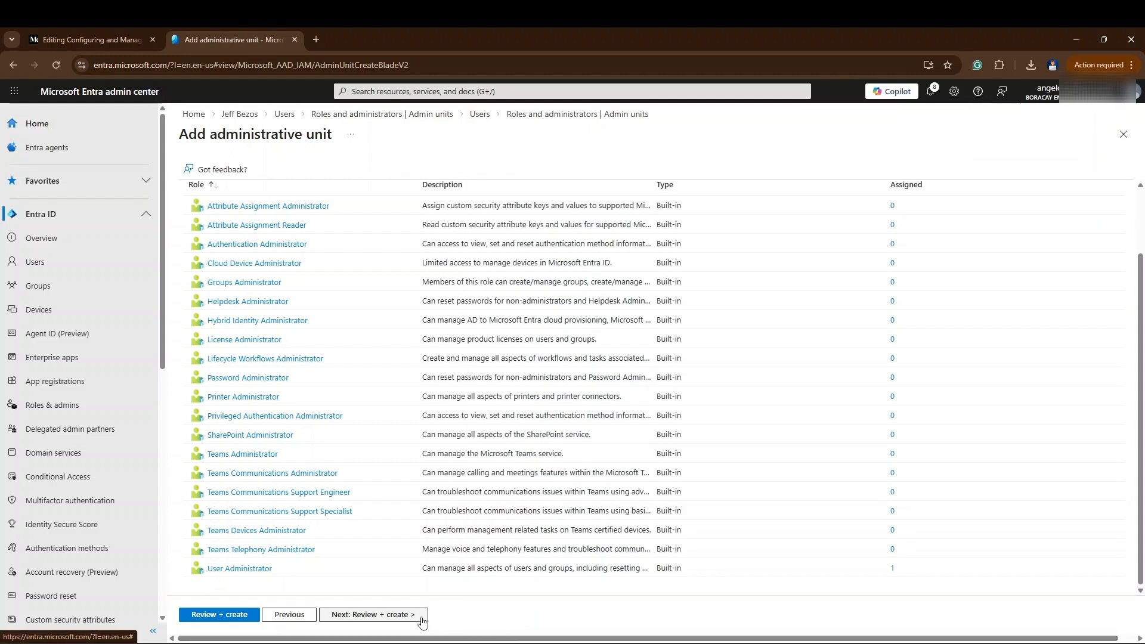
- Review and create the IT administrative unit, then return from the Greenshot planning diagram to the admin units list
click(405, 615)
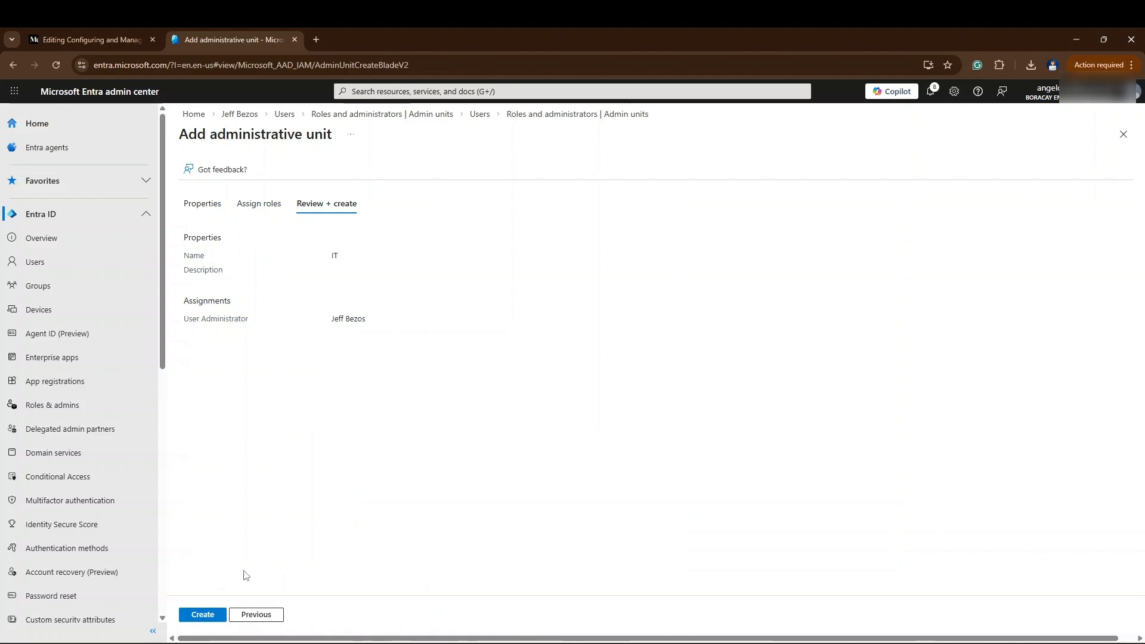
click(206, 615)
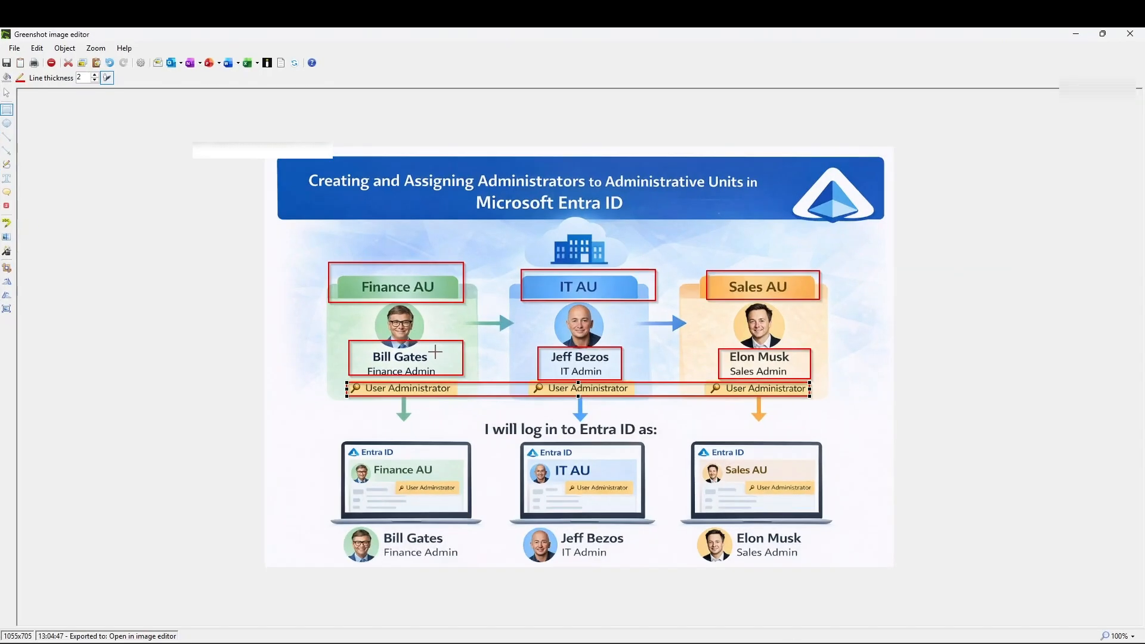
click(1078, 34)
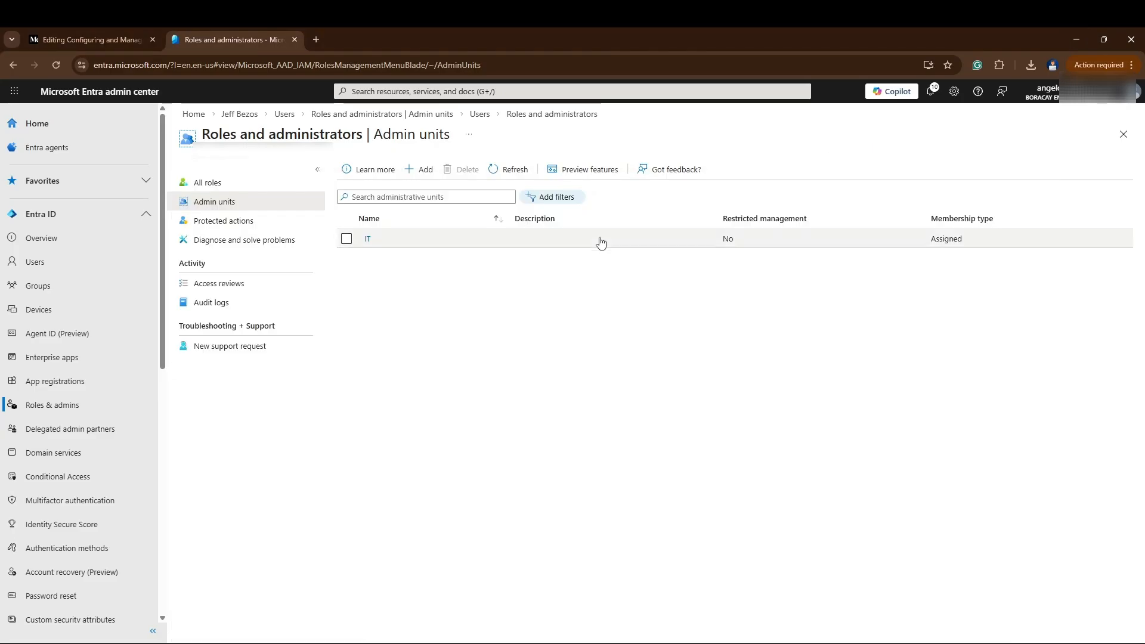
- Start another administrative unit named FINANCE with restricted management set to Yes
click(416, 170)
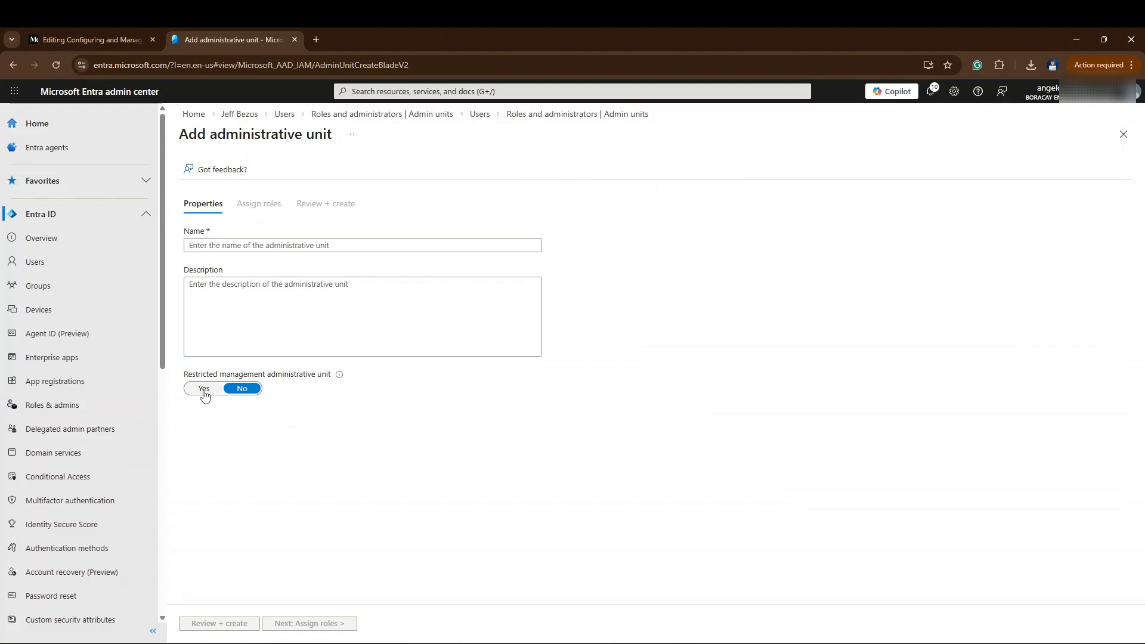
click(204, 389)
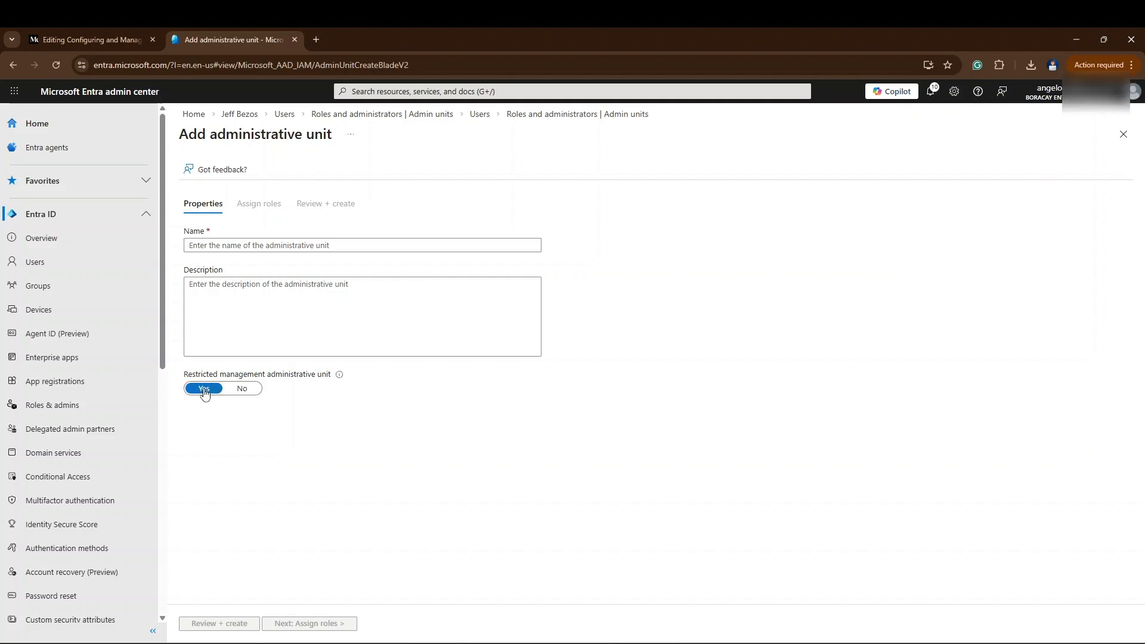
click(303, 244)
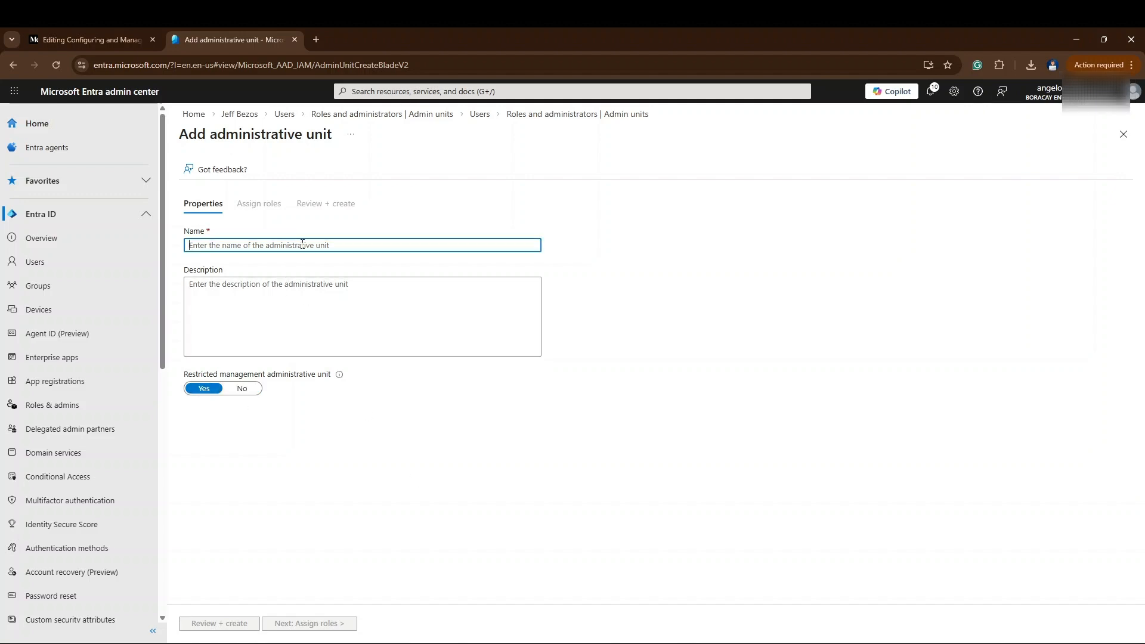
text(FINANCE)
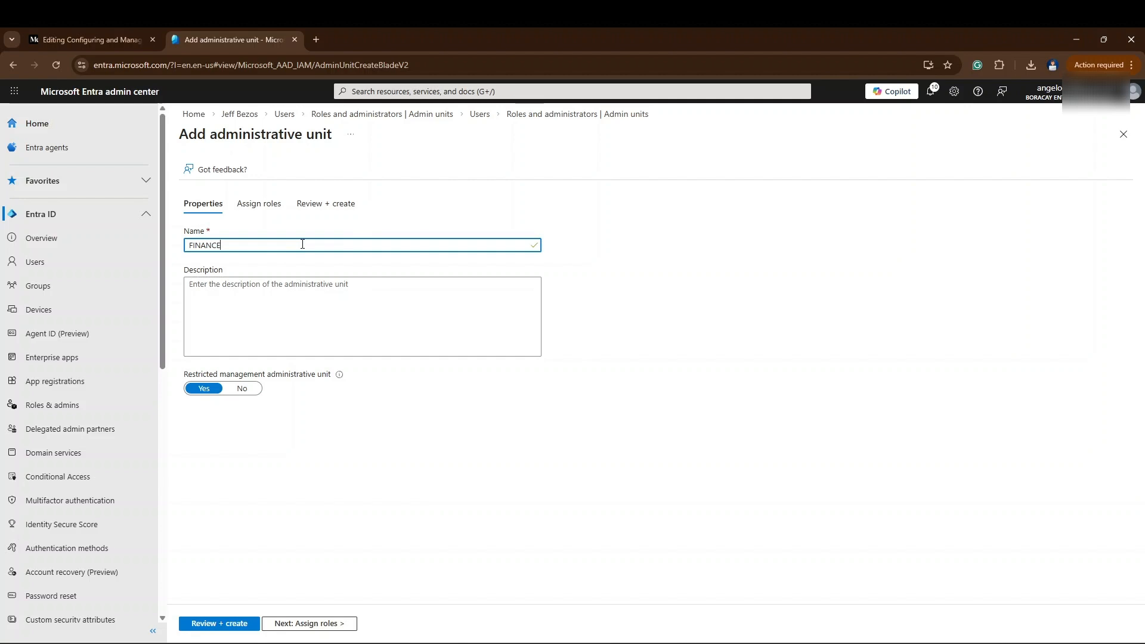
- Assign the User Administrator role to Bill Gates and create the FINANCE administrative unit
click(334, 623)
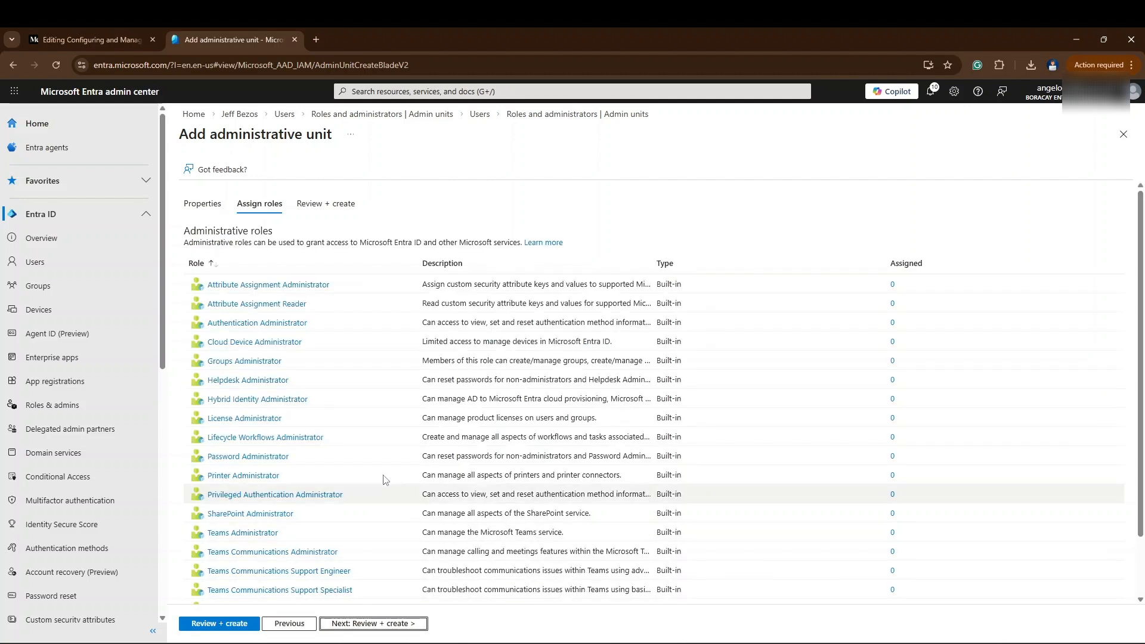
scroll(384, 439, down, 1)
click(239, 577)
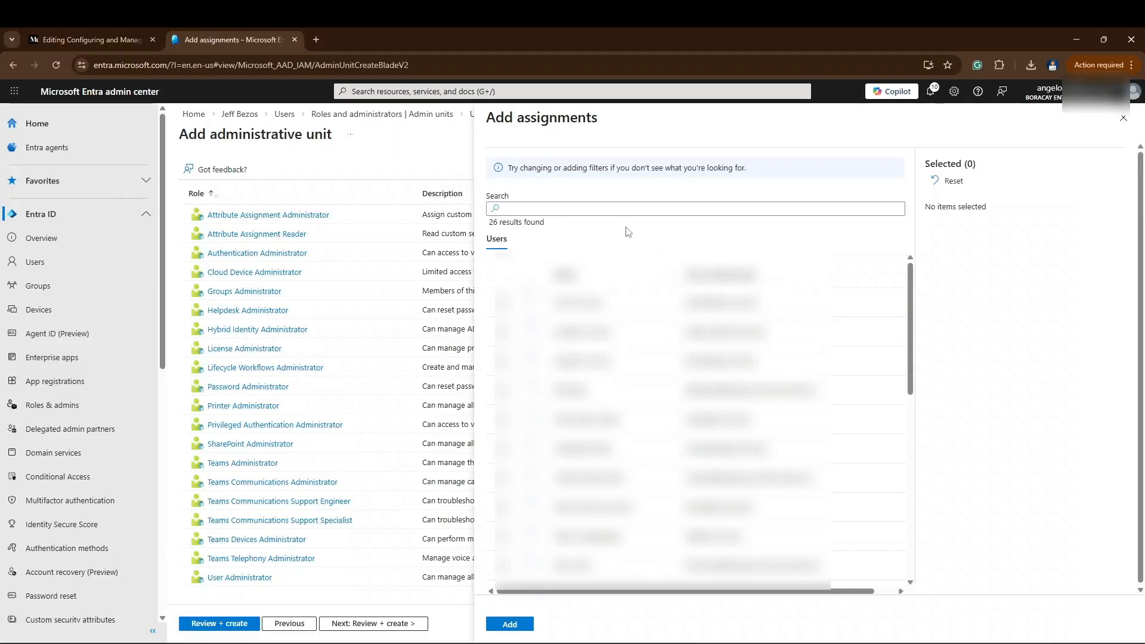
click(606, 203)
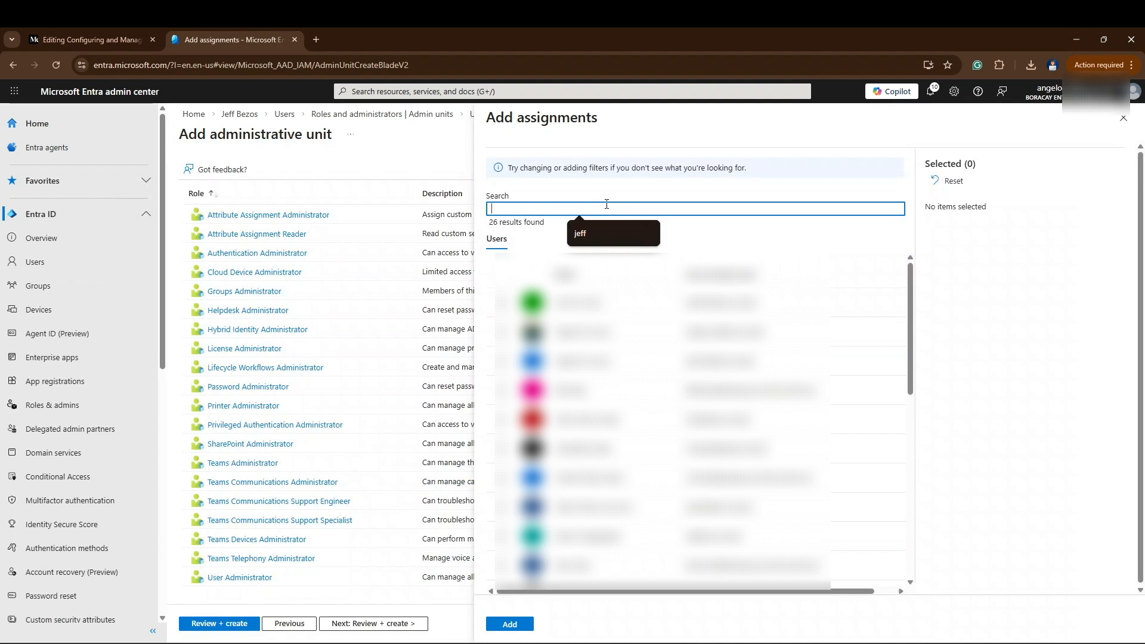
text(Bill)
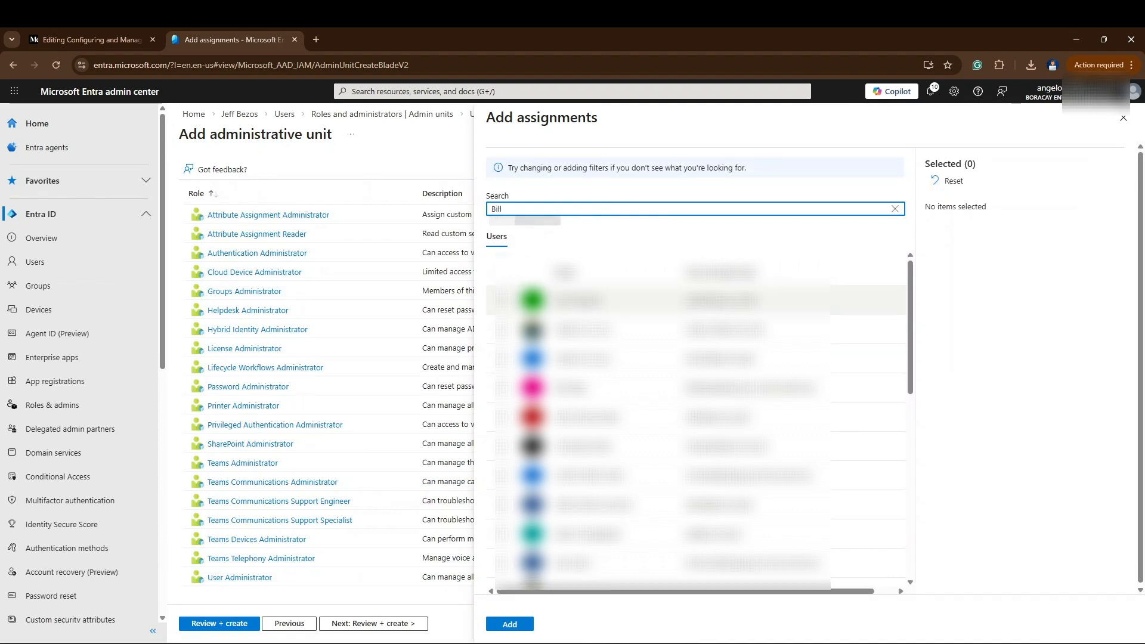
click(502, 304)
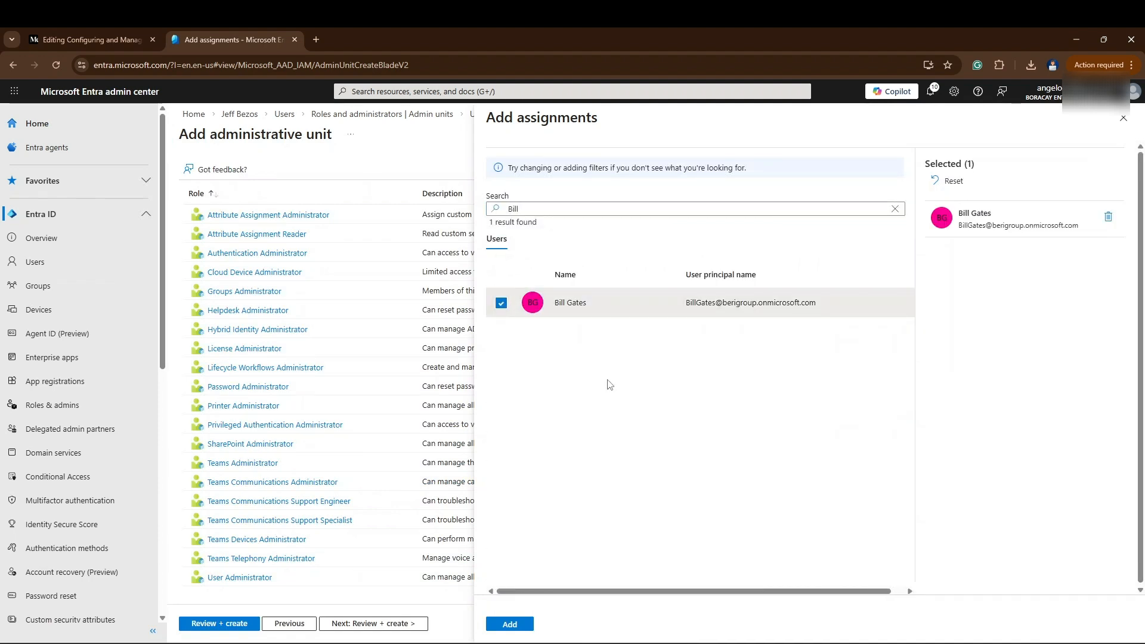
click(510, 623)
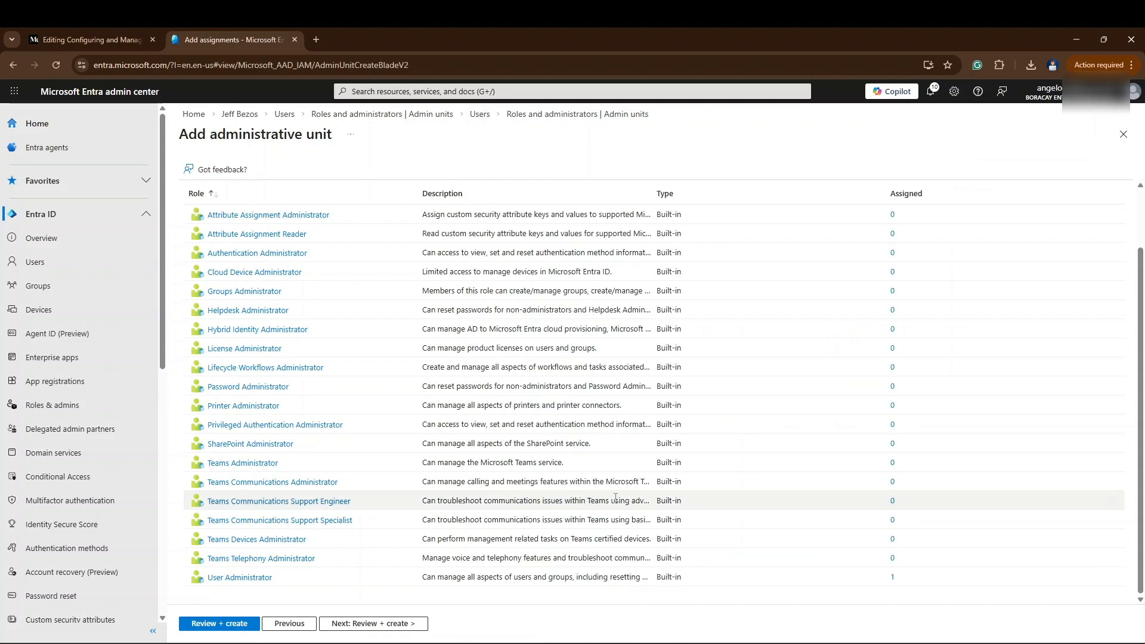
click(367, 623)
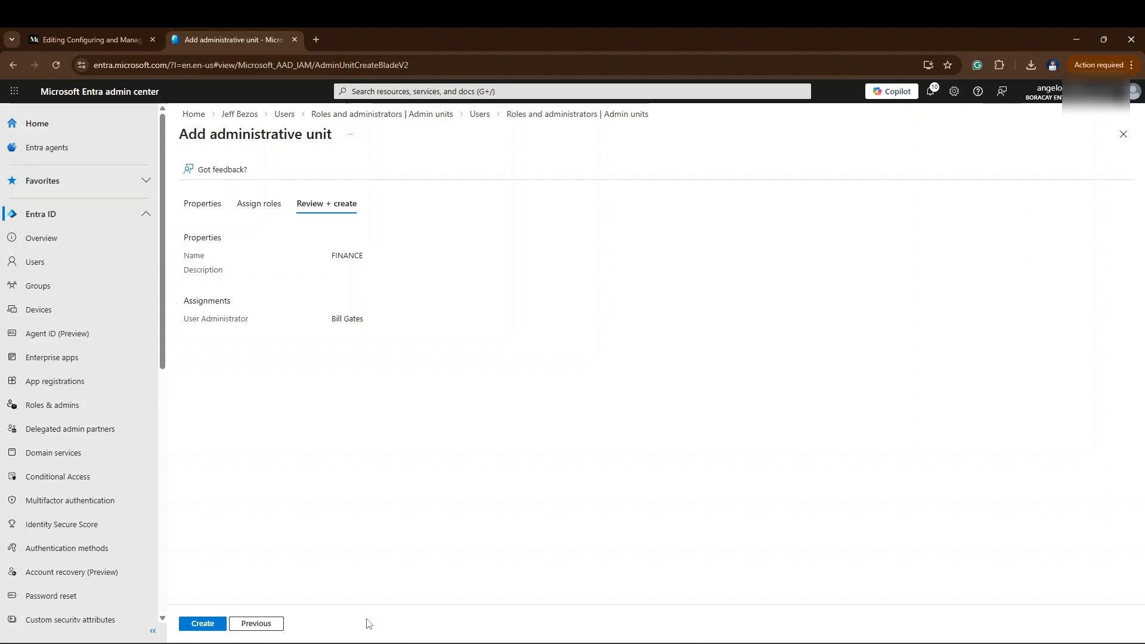
click(208, 624)
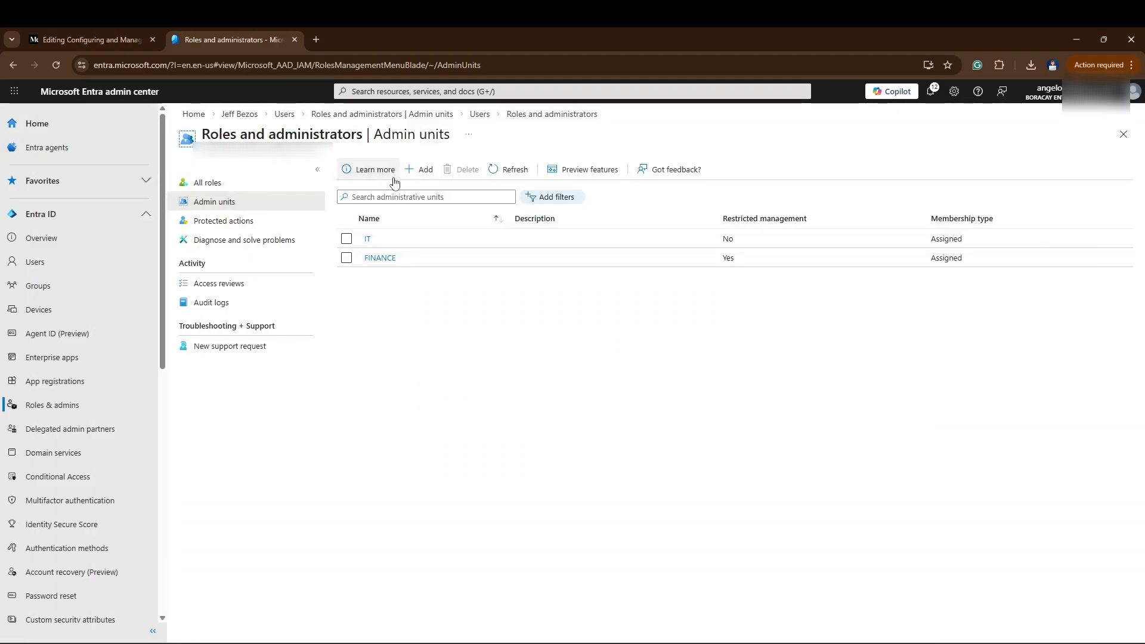
- Start another administrative unit named SALES, with restricted management left at No
click(418, 171)
click(327, 246)
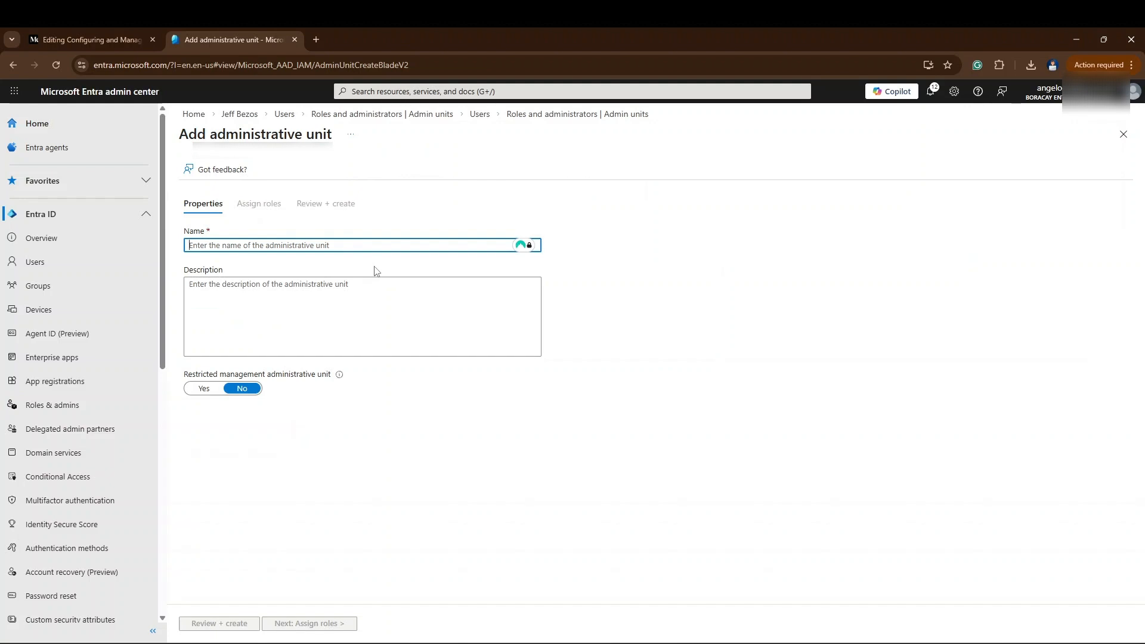
text(SALES)
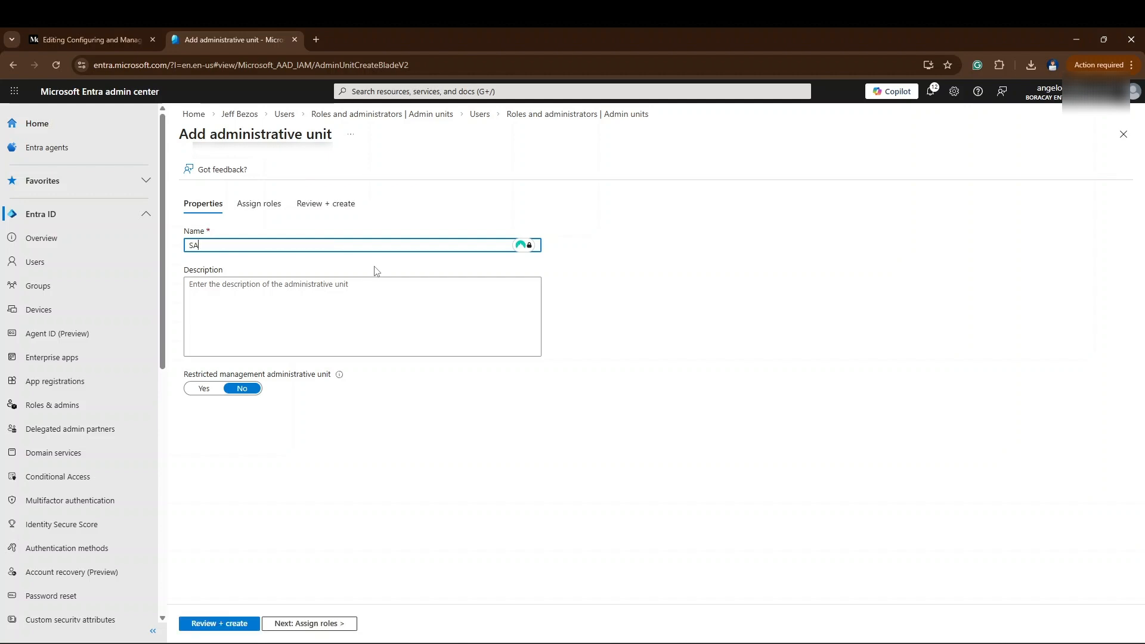
- Assign the User Administrator role to Elon Musk, found by searching "elon", and create the SALES administrative unit
click(294, 626)
scroll(307, 547, down, 1)
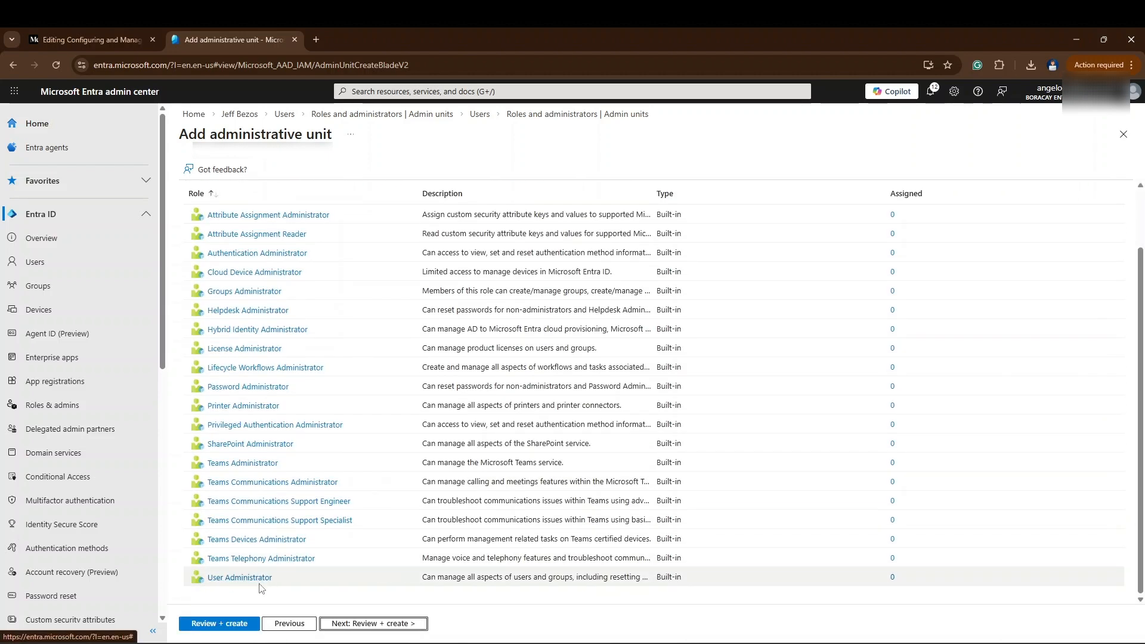
click(257, 579)
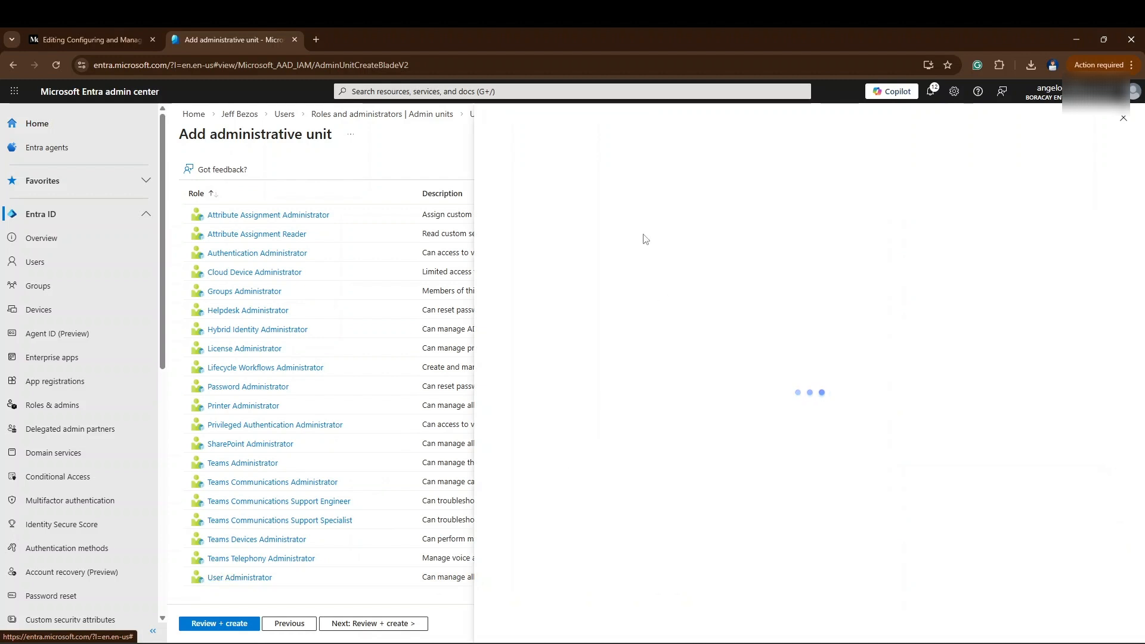
click(609, 206)
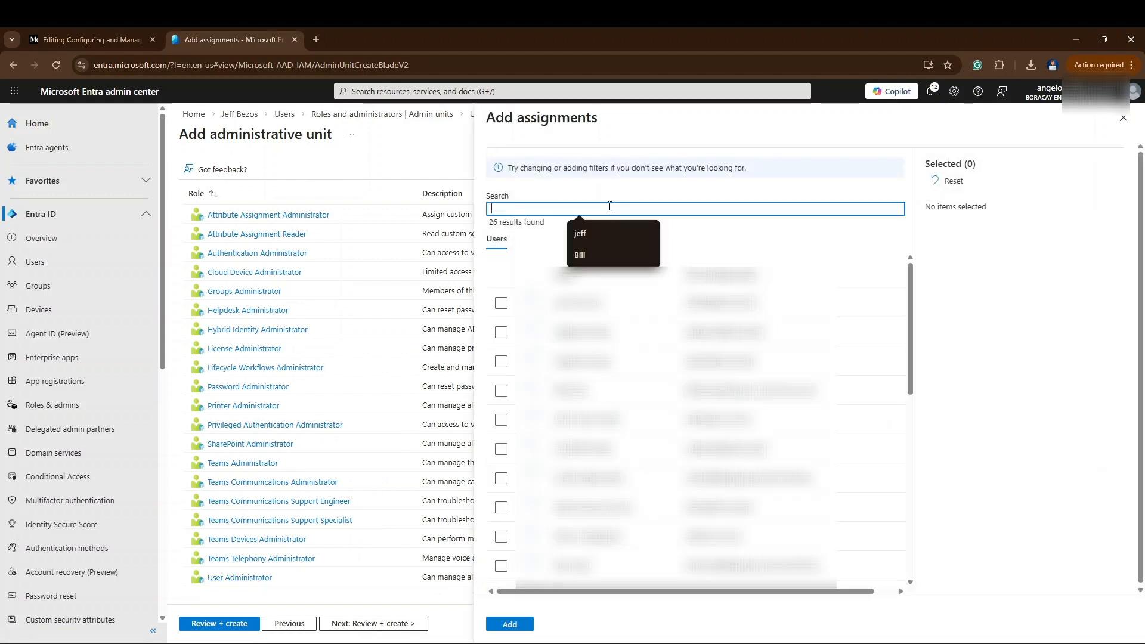
text(elon)
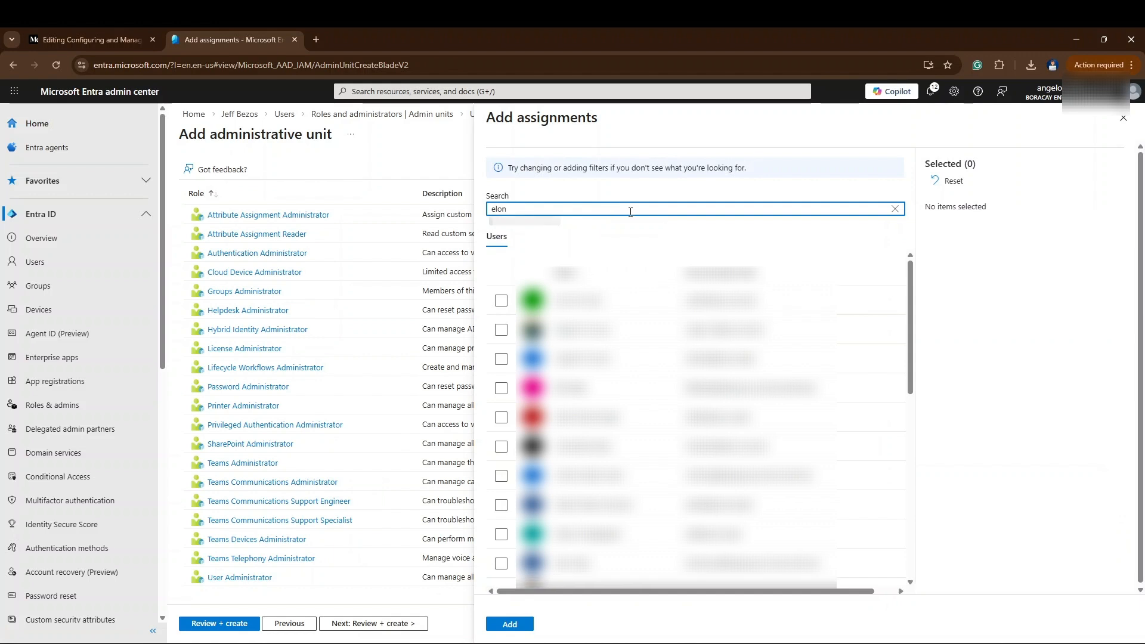
click(581, 305)
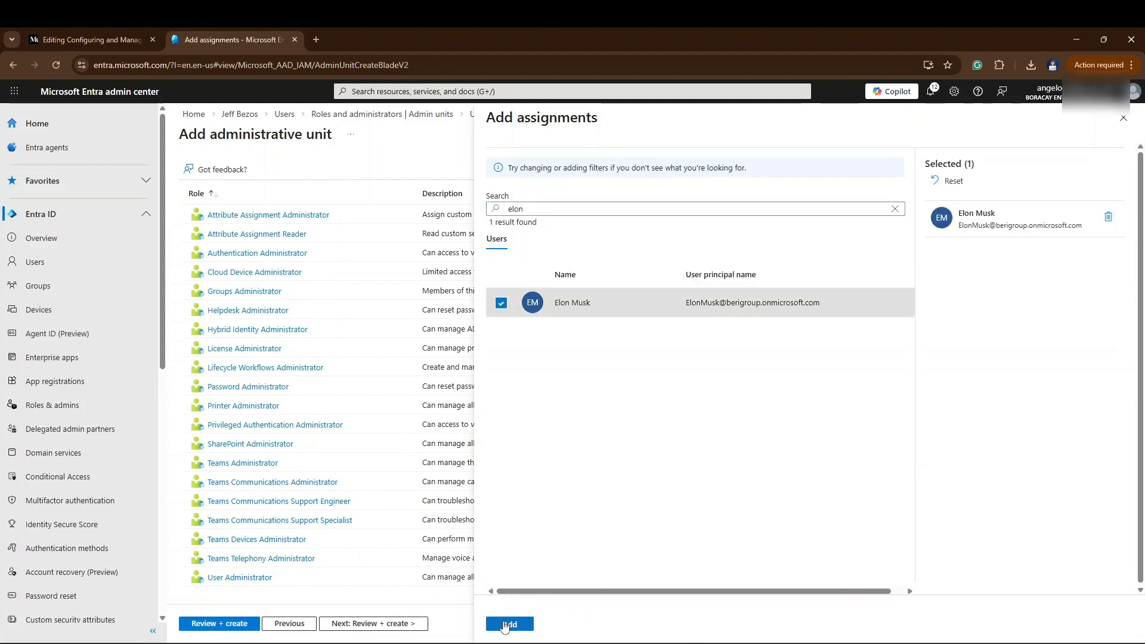
click(509, 624)
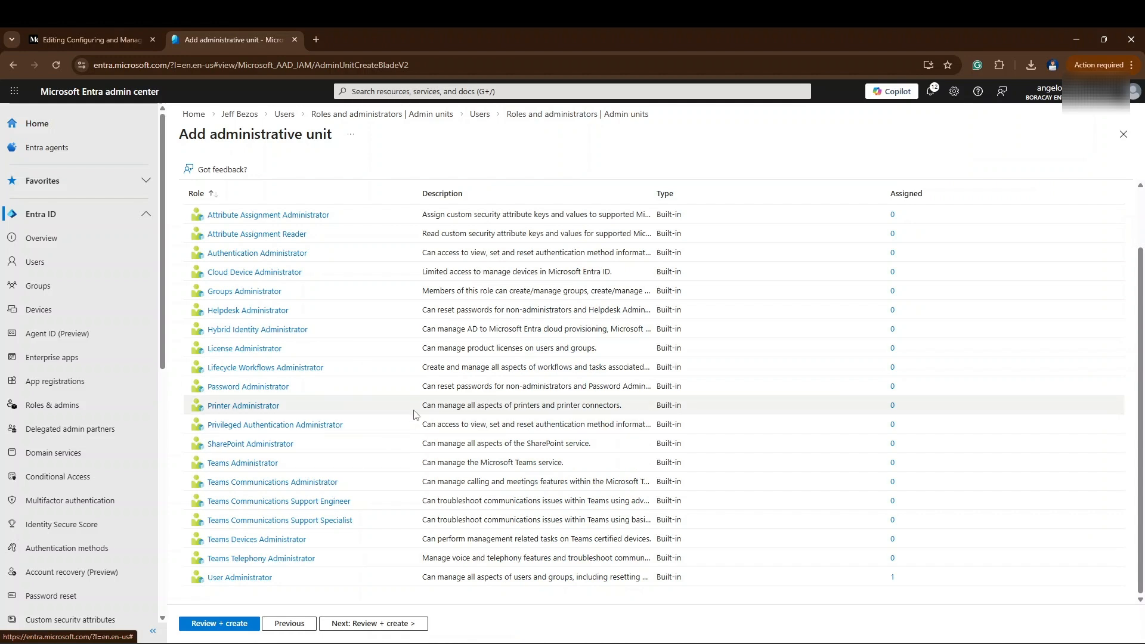
click(382, 623)
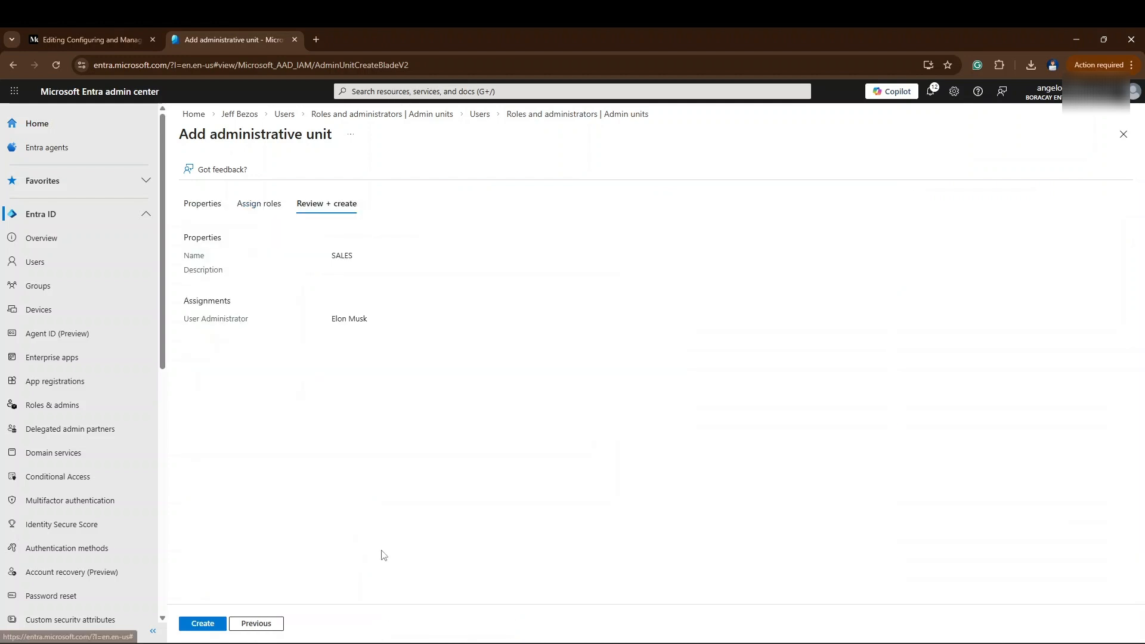
click(217, 624)
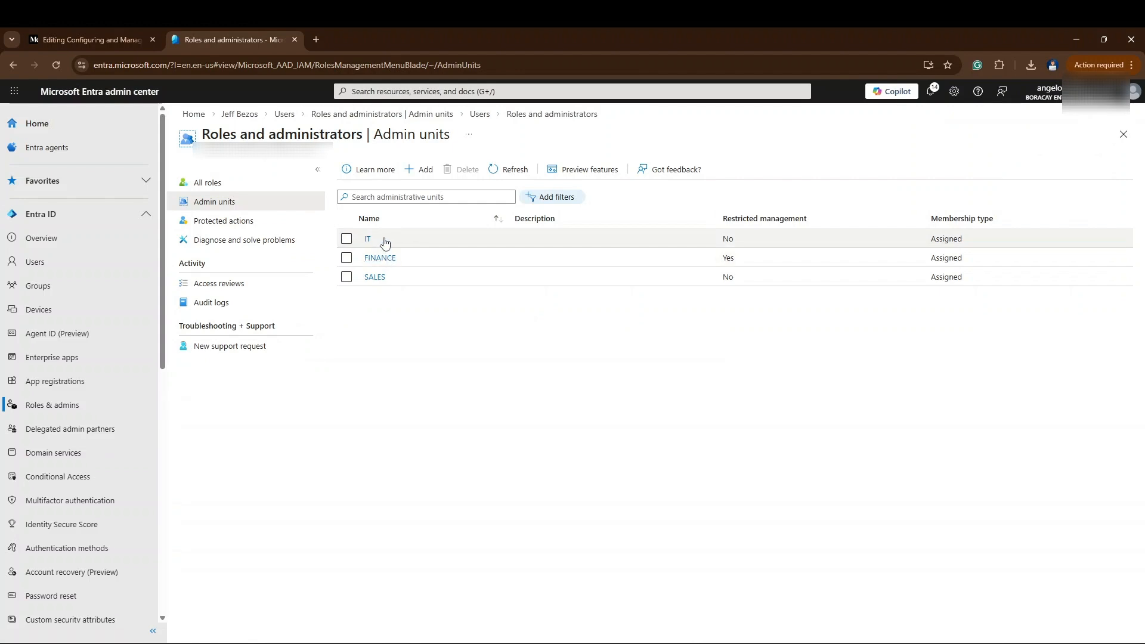
- Check the planning diagram in Greenshot, then return to the Entra admin center and briefly view the IT administrative unit
key(alt+Tab)
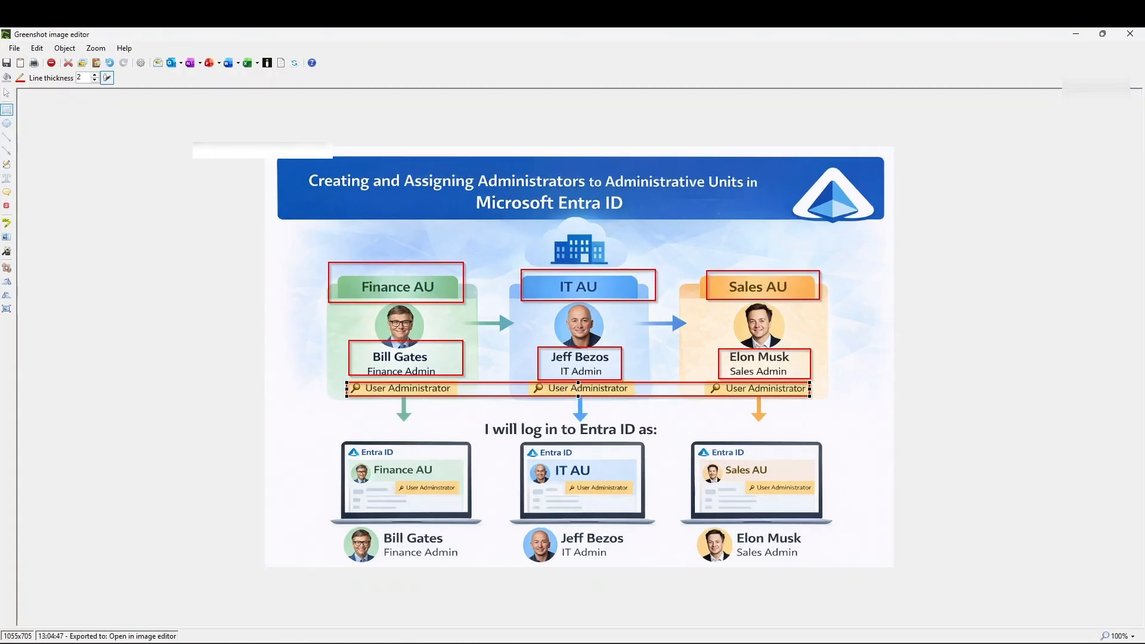
key(alt+Tab)
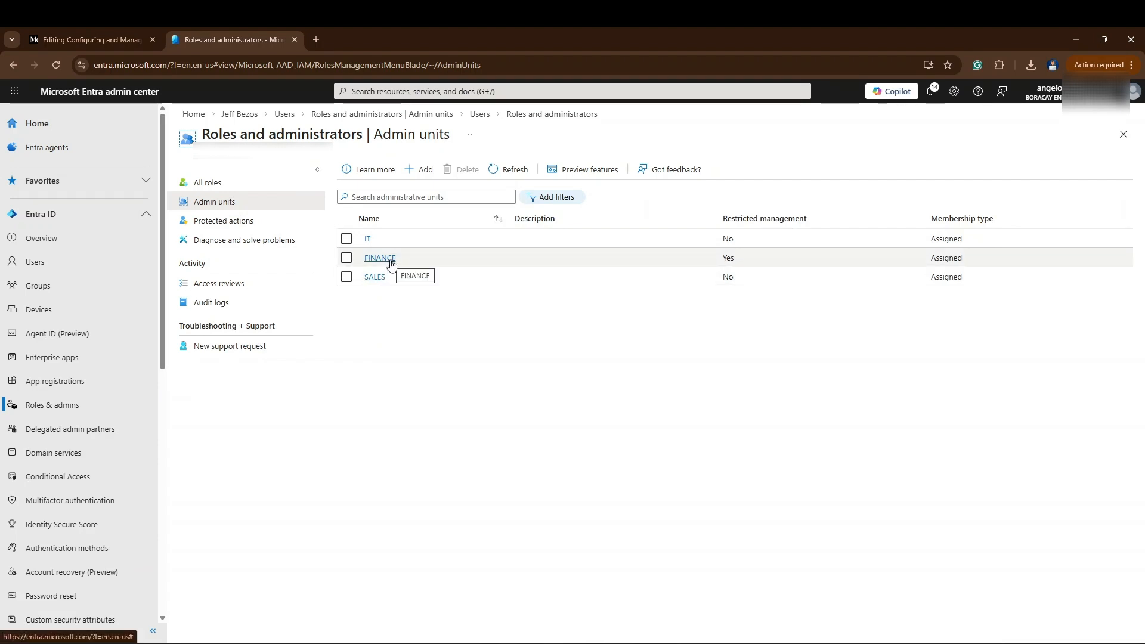
click(397, 239)
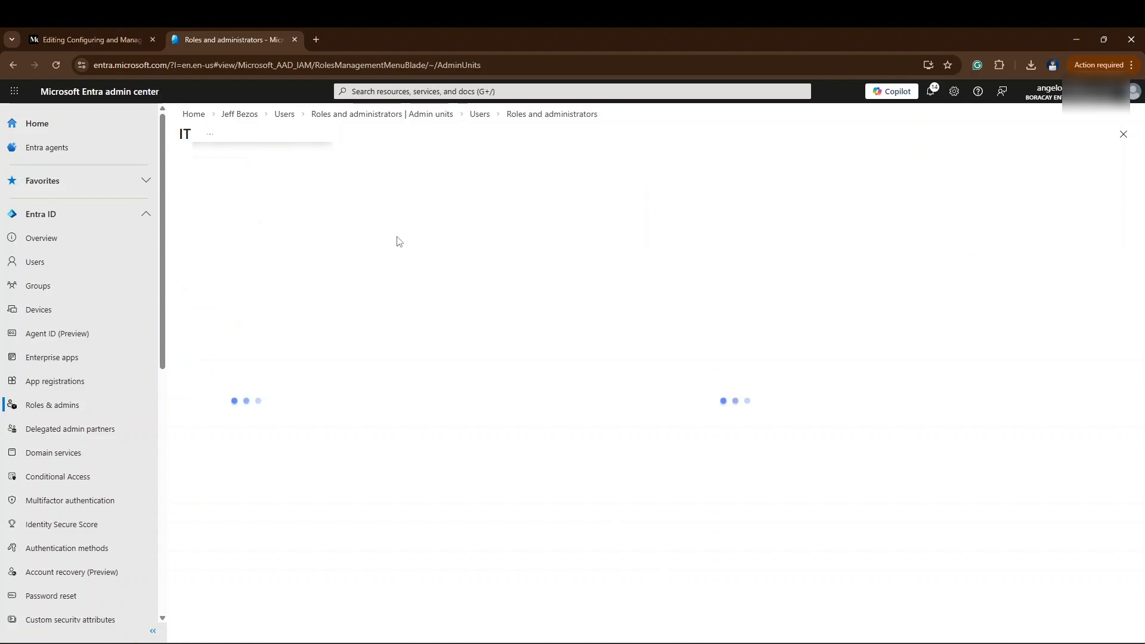
click(16, 63)
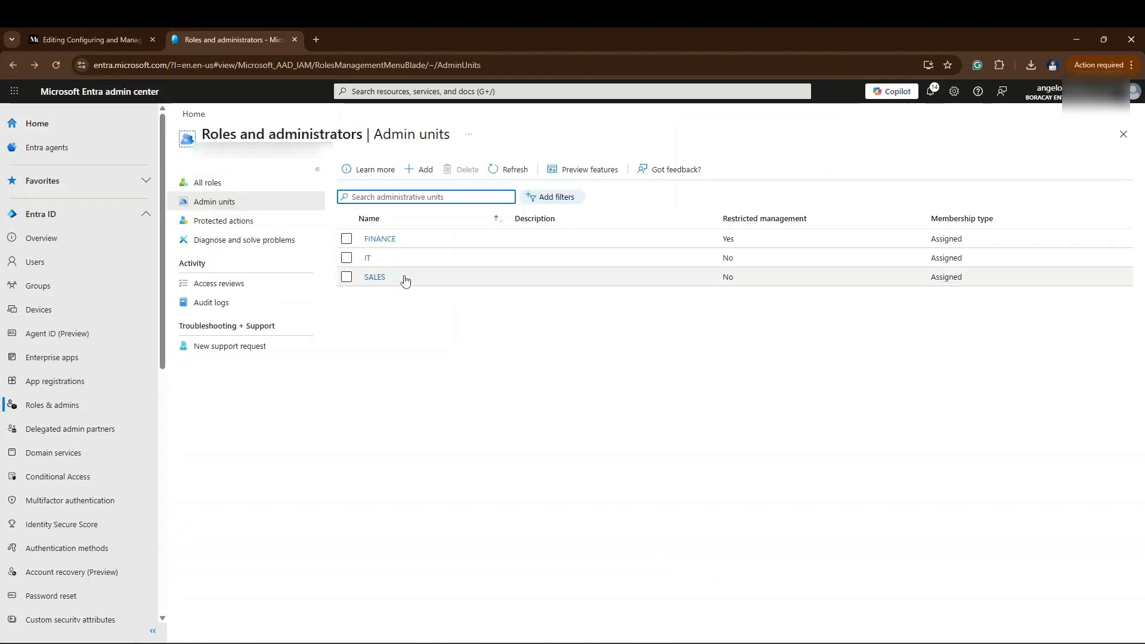
- Start adding members to the FINANCE administrative unit and select the user with the SALES account, found by first name
click(380, 240)
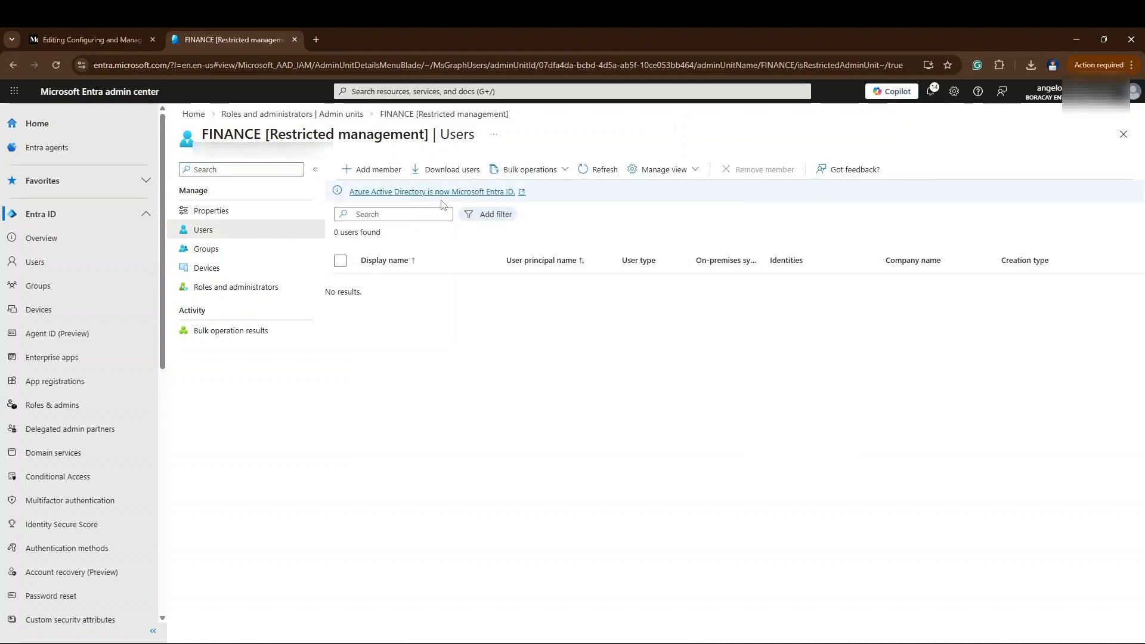
click(382, 170)
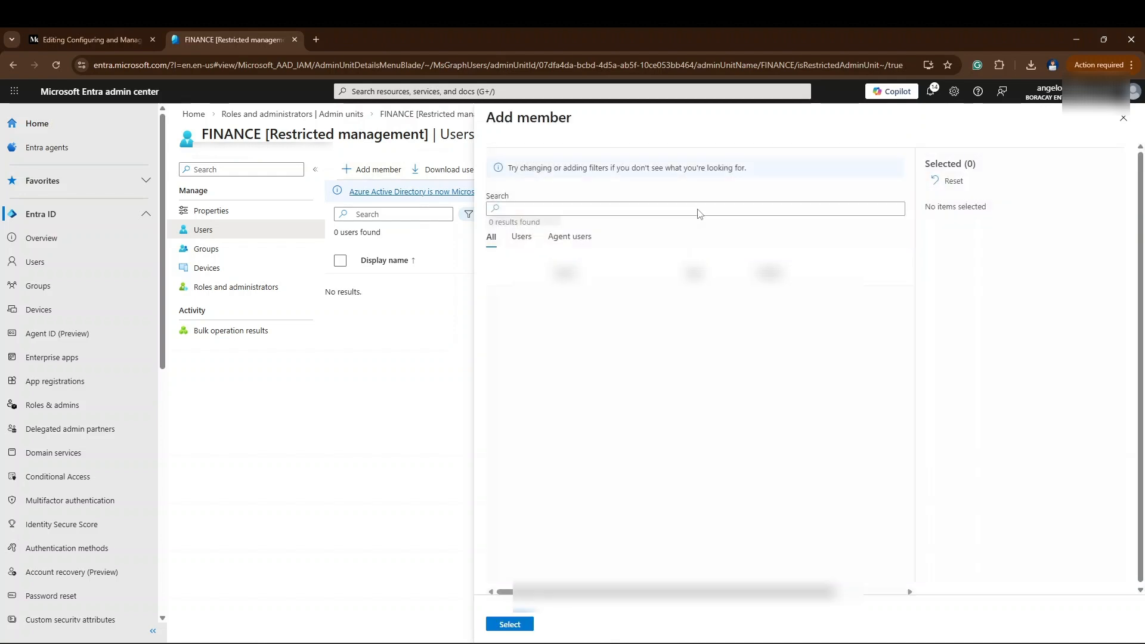
click(618, 208)
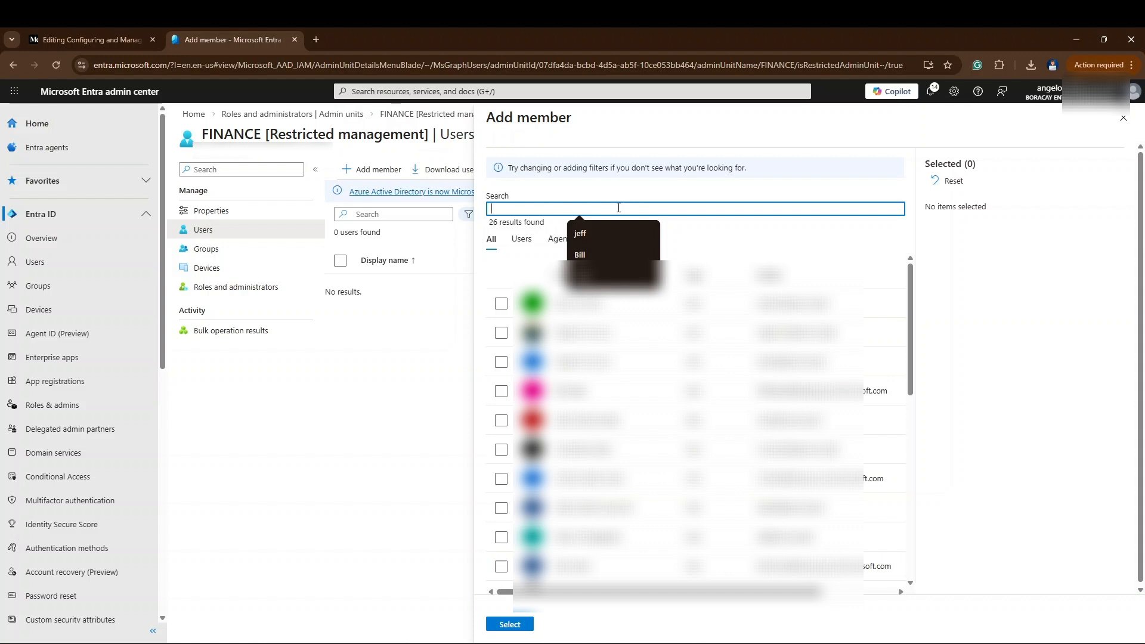
text(mary)
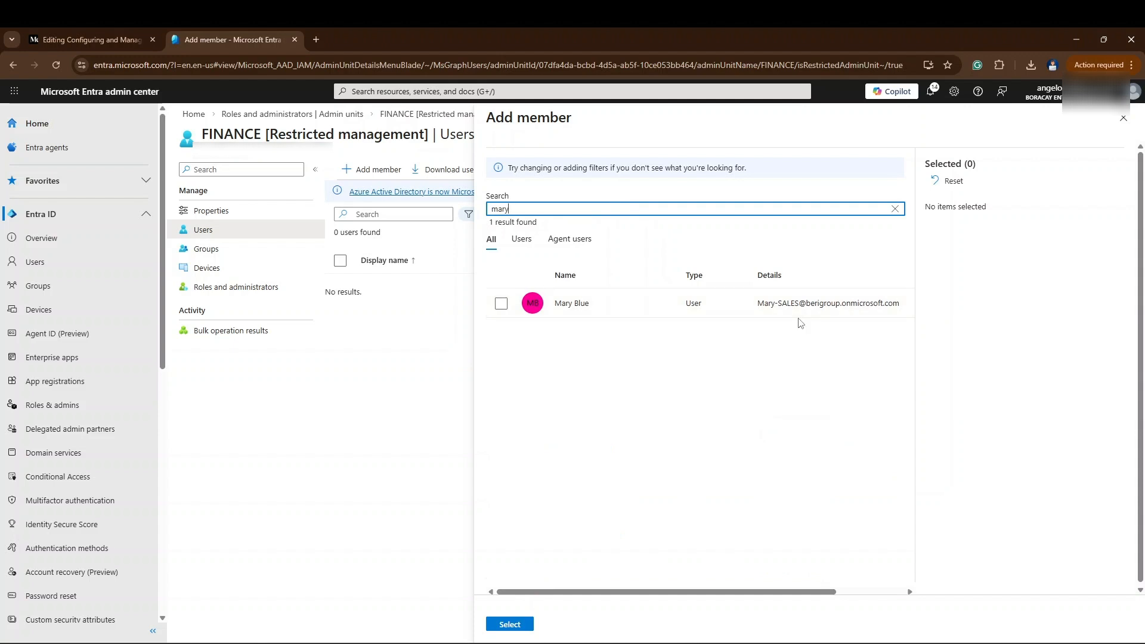
click(696, 303)
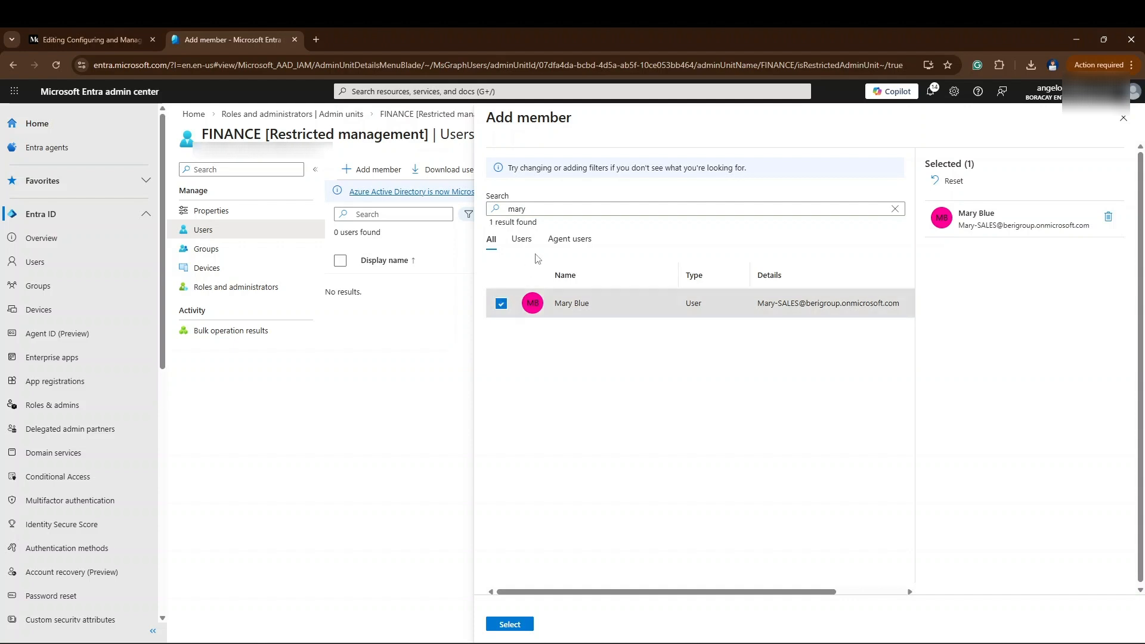
- Find the user with the Finance account by first name and add both selected users to the FINANCE administrative unit
click(549, 209)
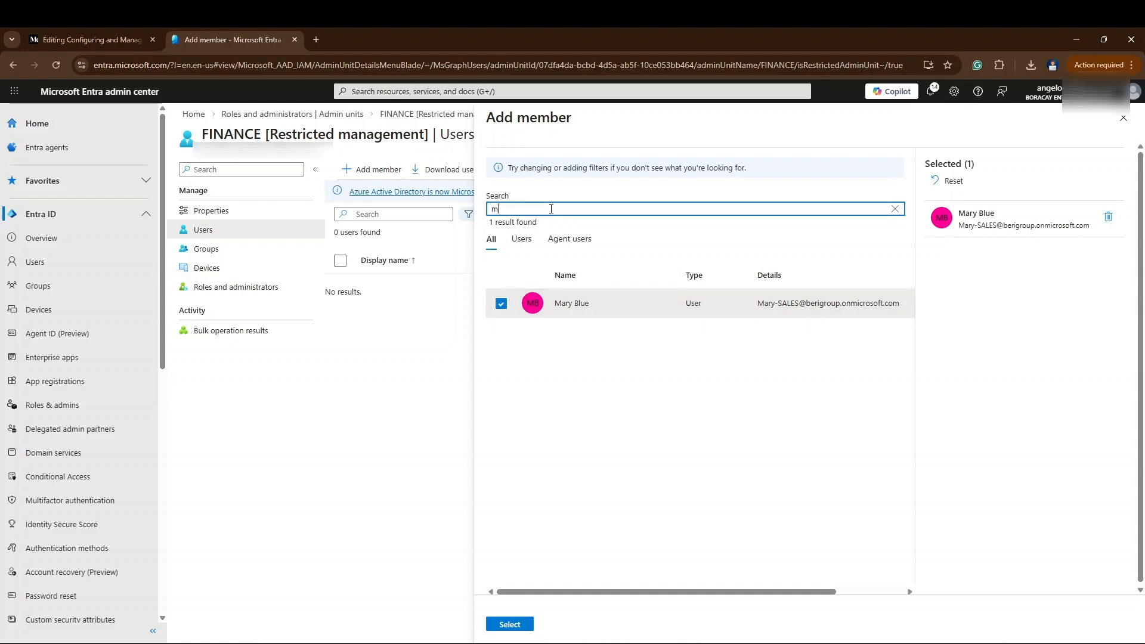
key(BackSpace)
text(jphn)
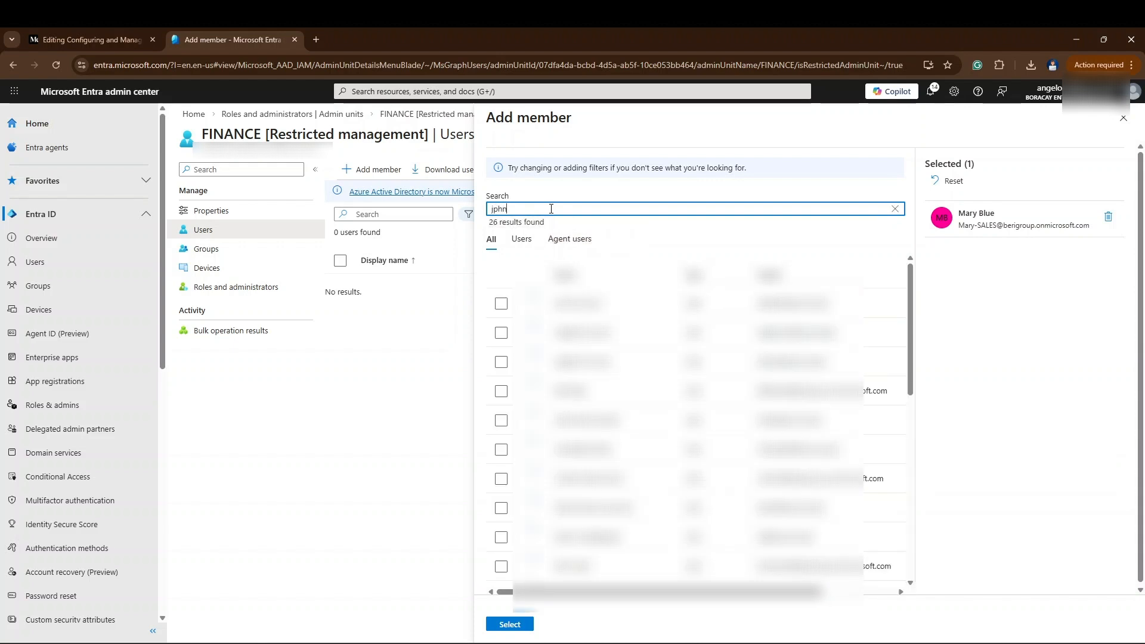
key(BackSpace)
key(BackSpace)
key(BackSpace)
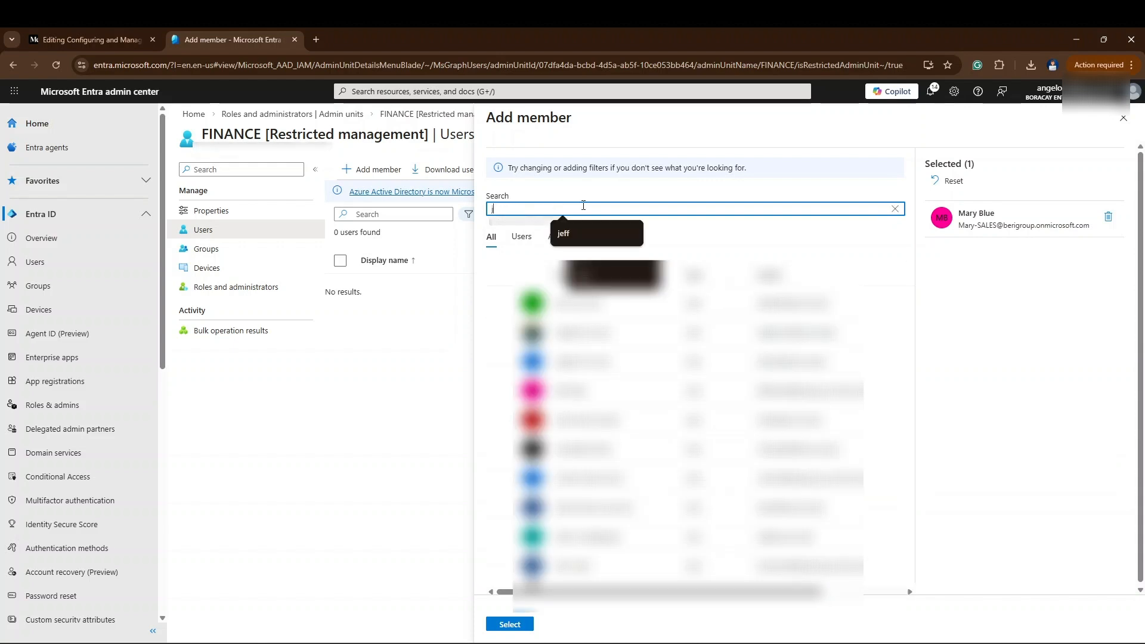
text(ohn)
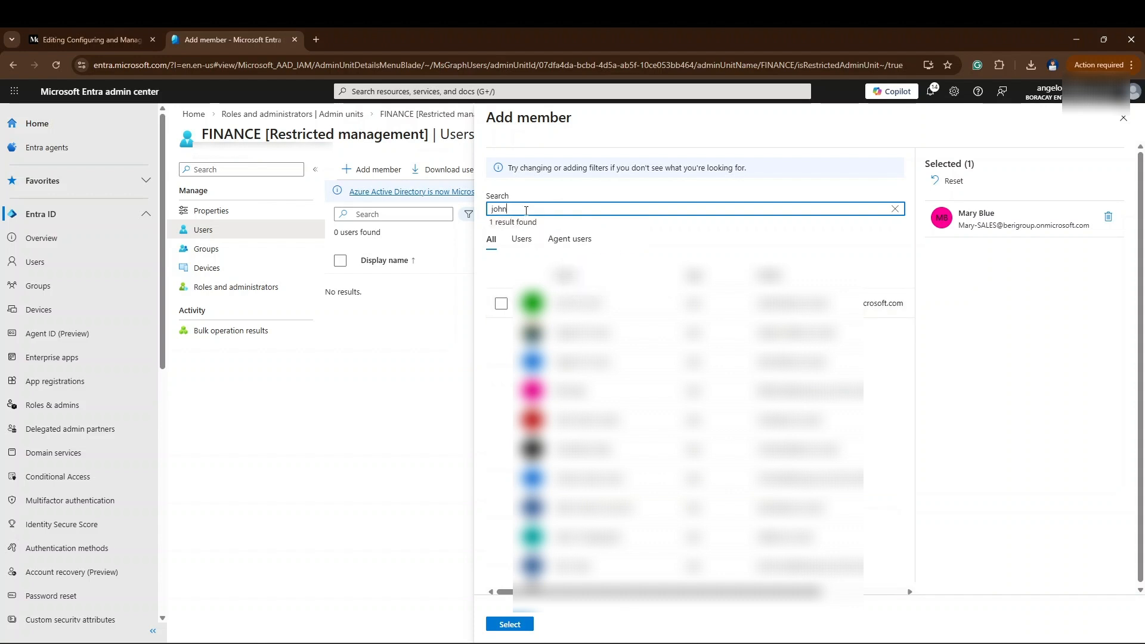
double_click(491, 210)
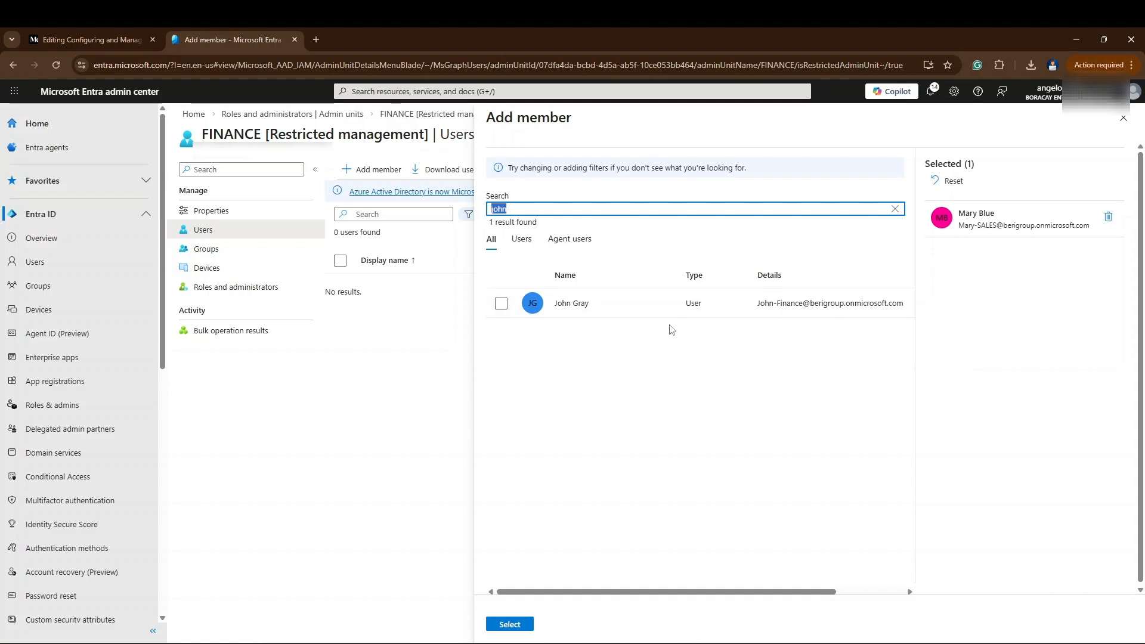
click(501, 303)
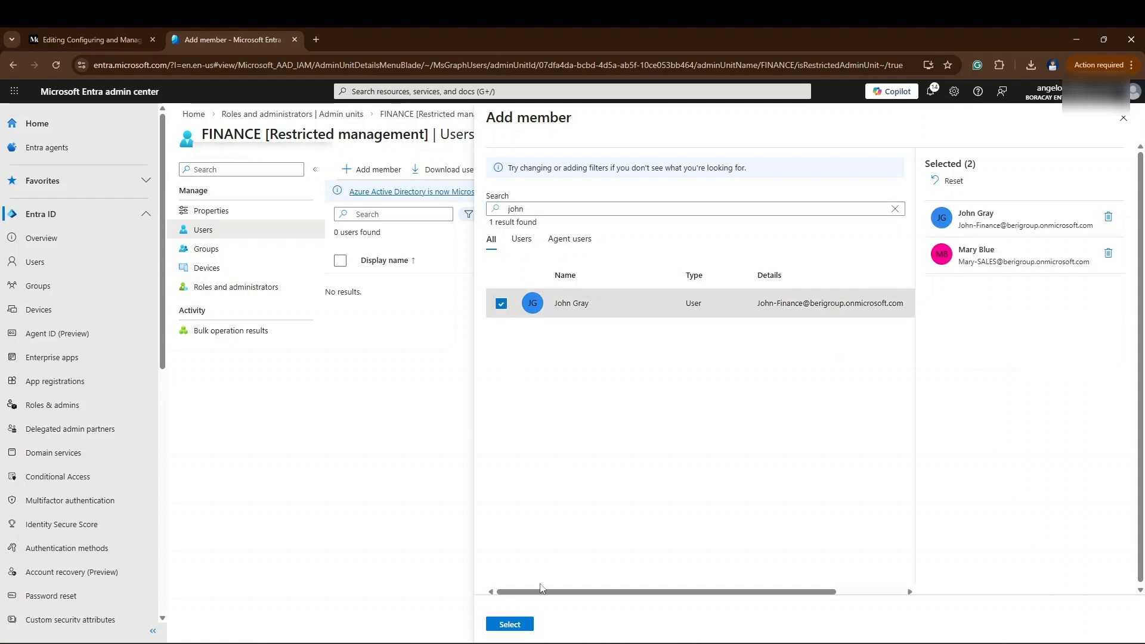
click(518, 628)
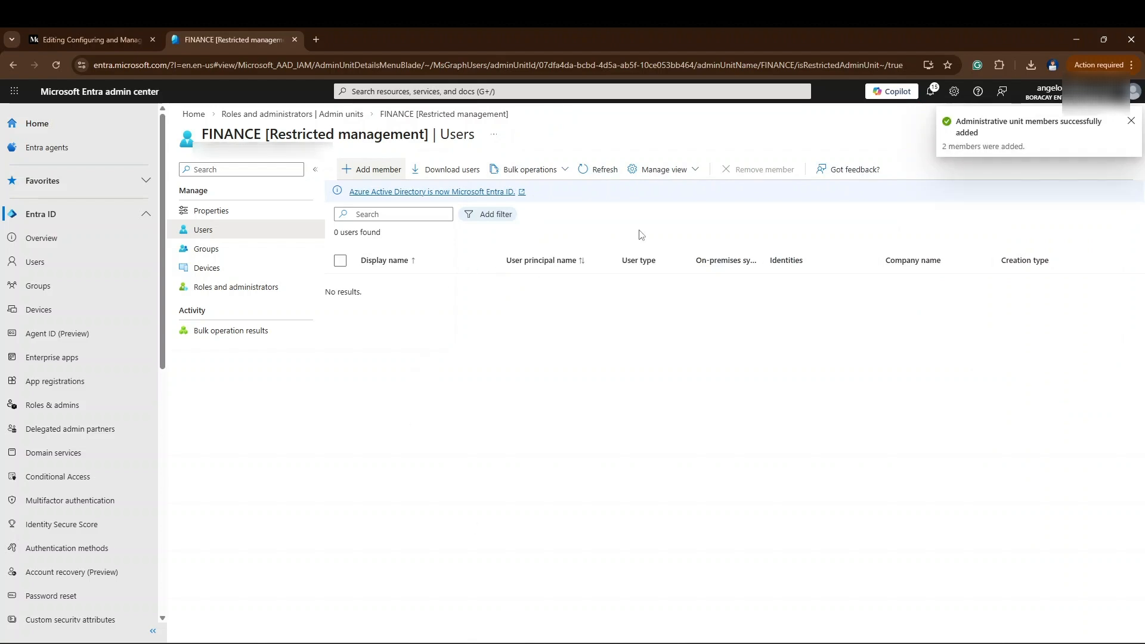
- Refresh the FINANCE user list and reopen the unit from the admin units list to check its members
click(593, 170)
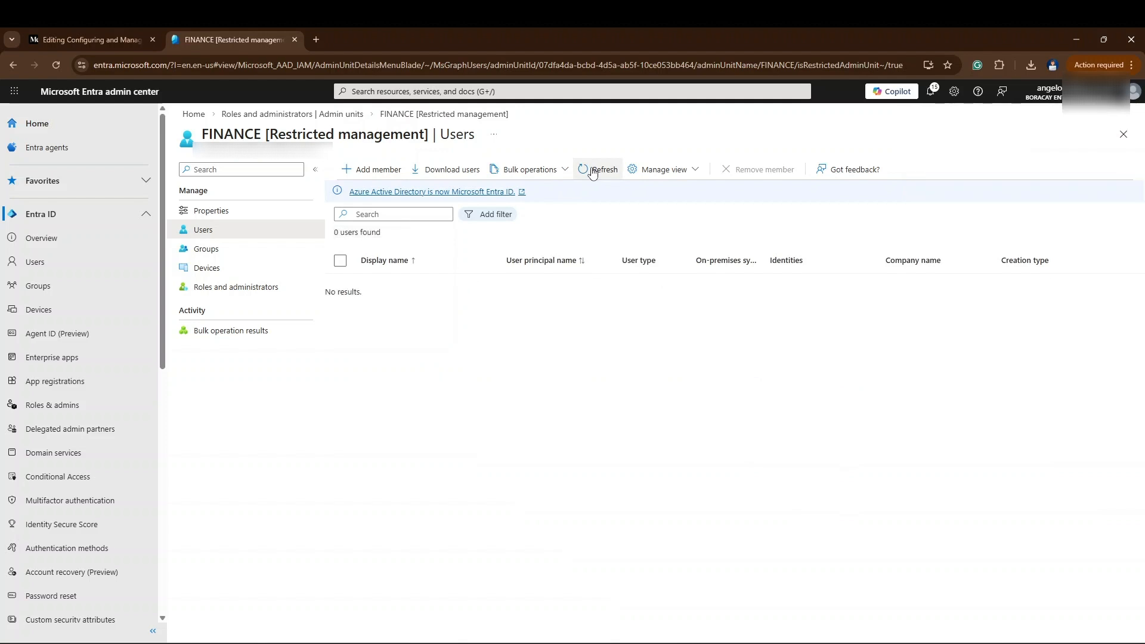
click(594, 170)
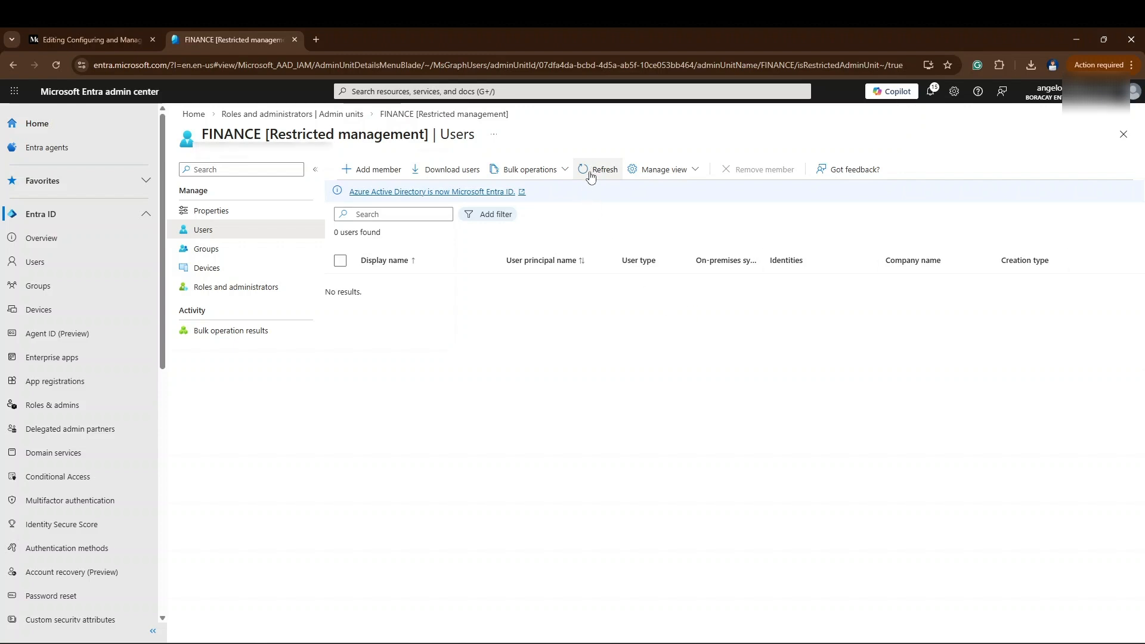
click(591, 176)
click(343, 115)
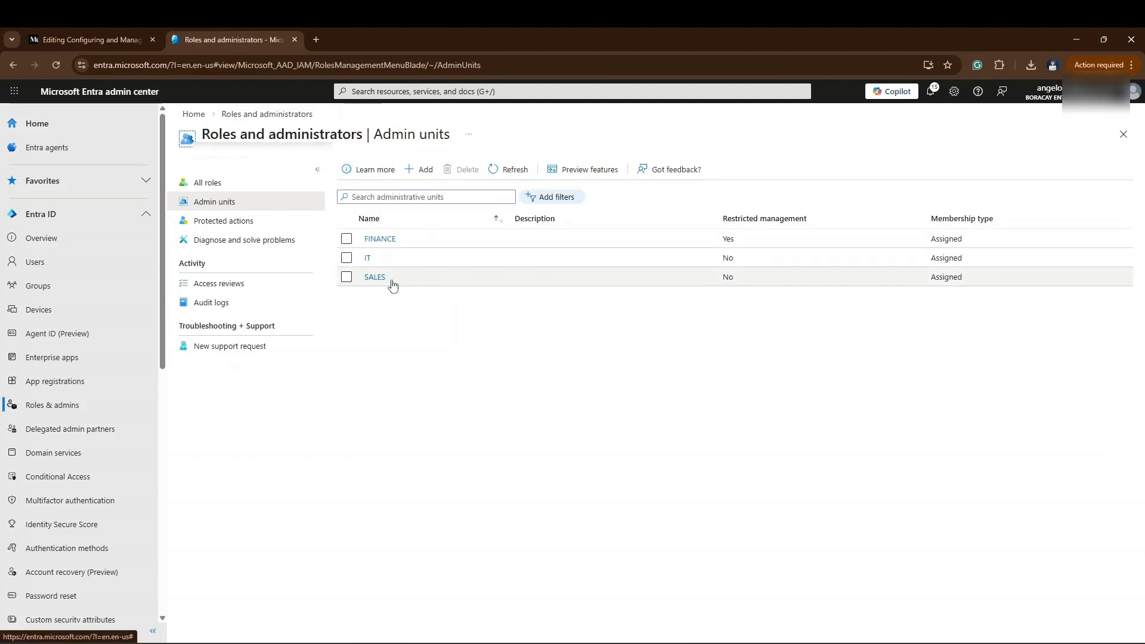
click(379, 240)
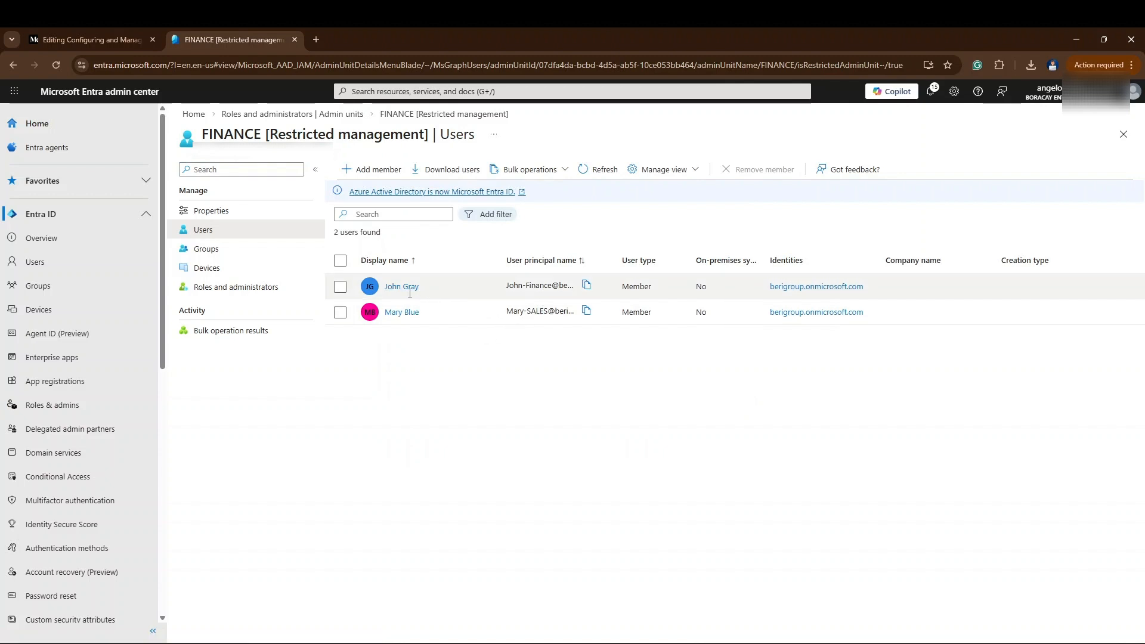
- Remove the user with the SALES account from the FINANCE administrative unit
click(340, 312)
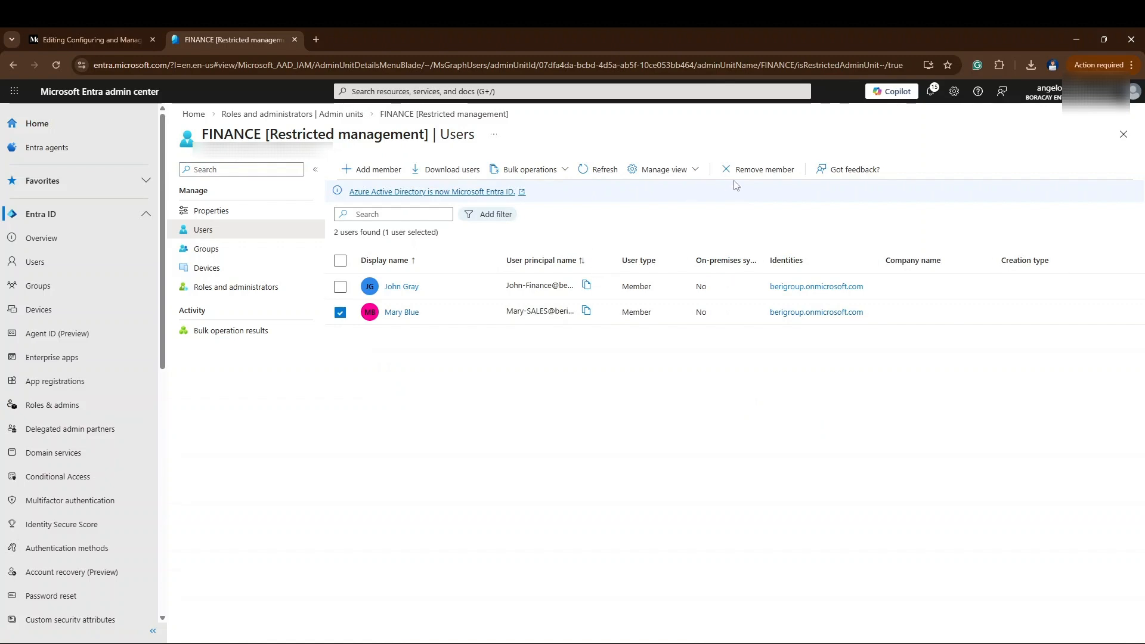
click(757, 170)
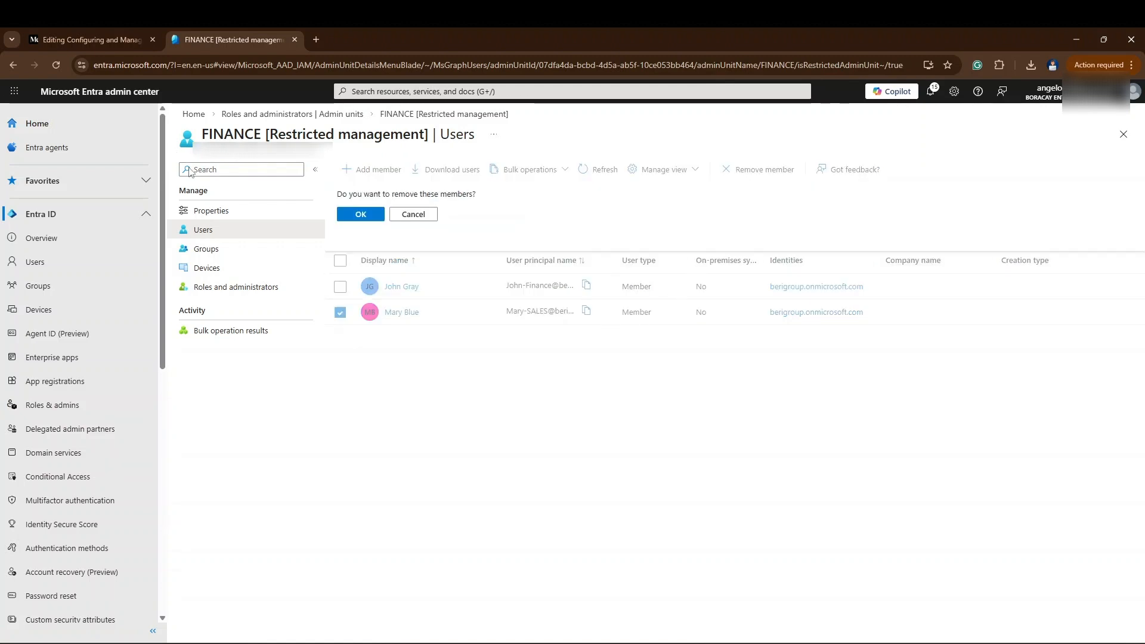
click(365, 217)
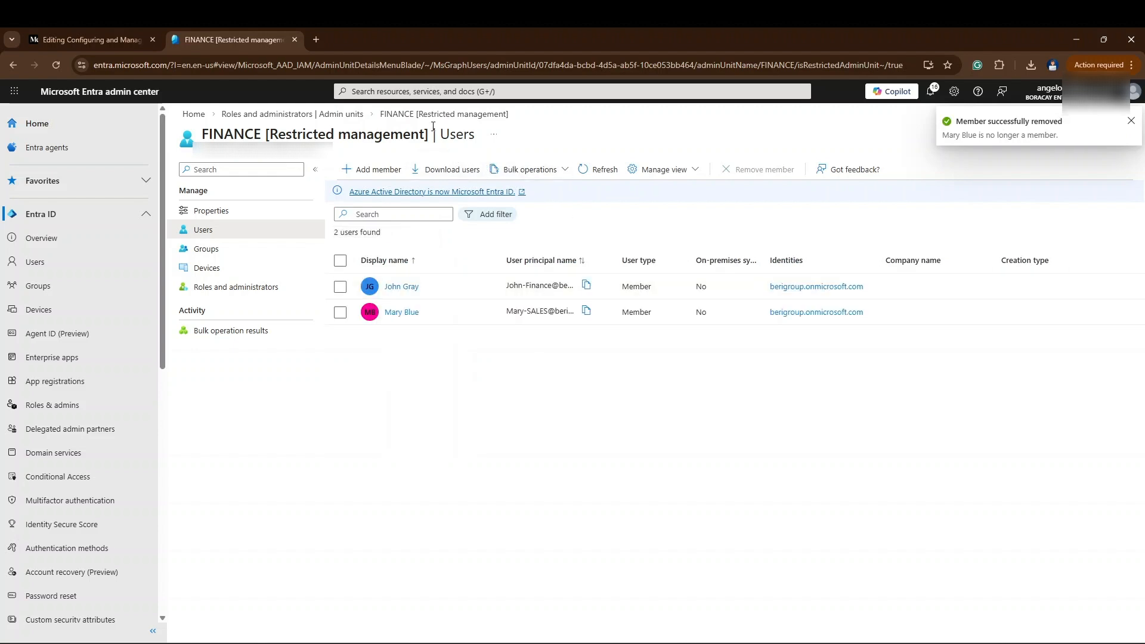
- Add the user with the SALES account to the SALES administrative unit, found by first name
click(341, 116)
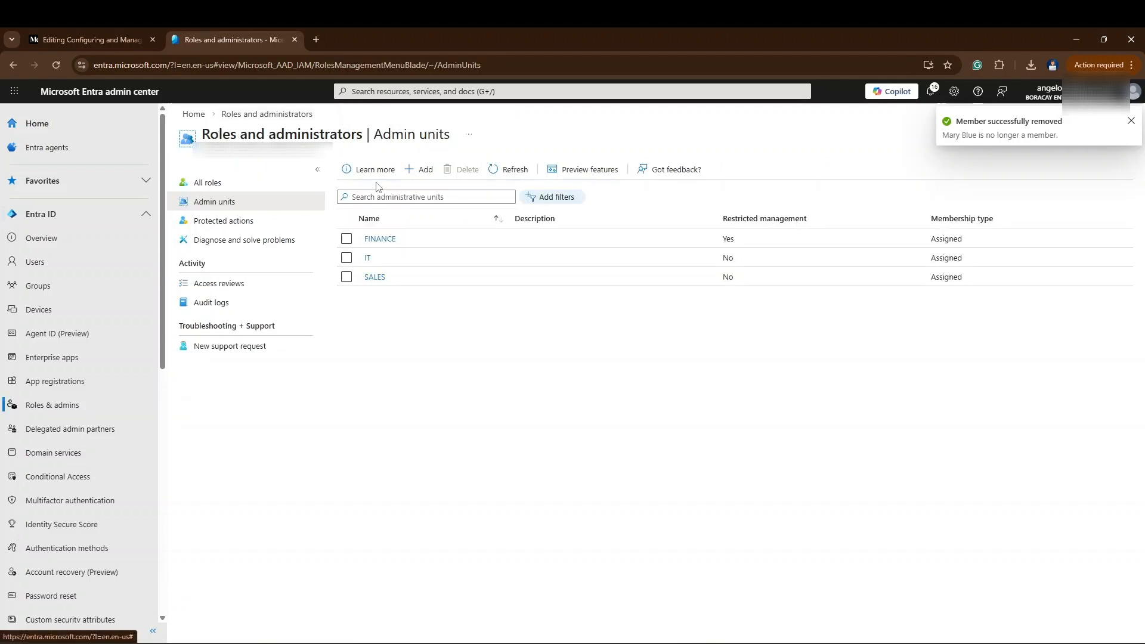
click(374, 277)
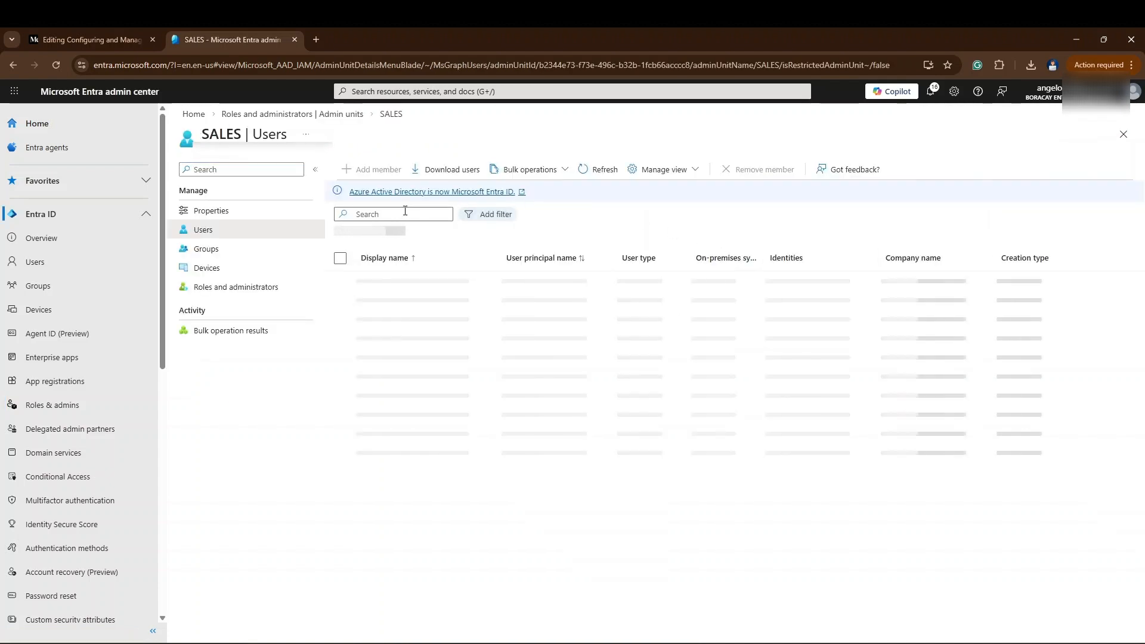
click(371, 169)
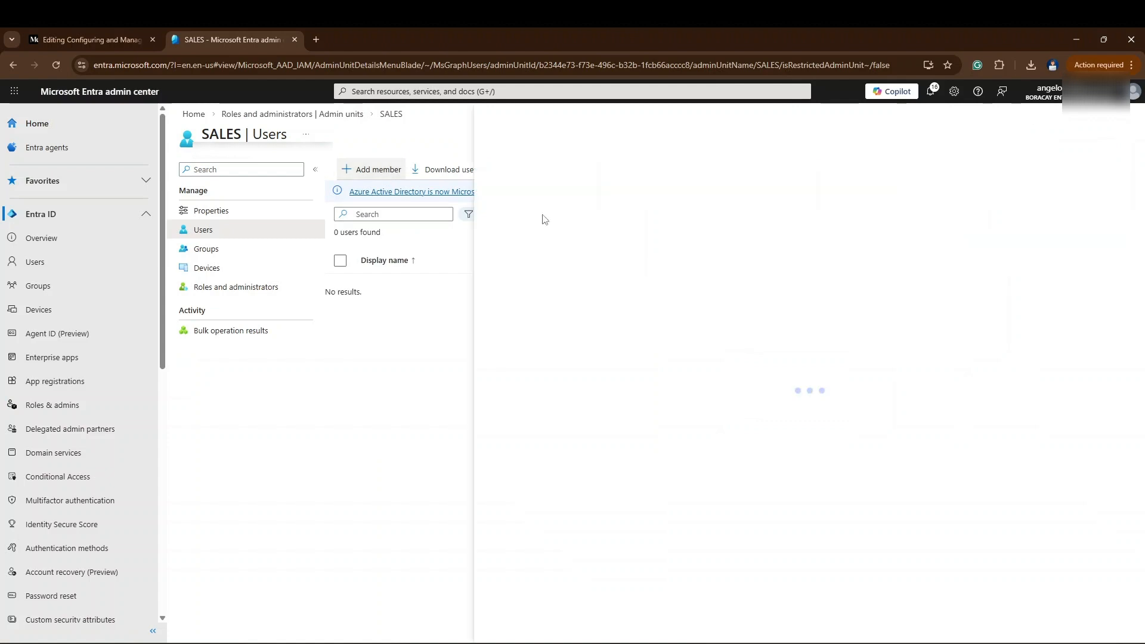
click(500, 304)
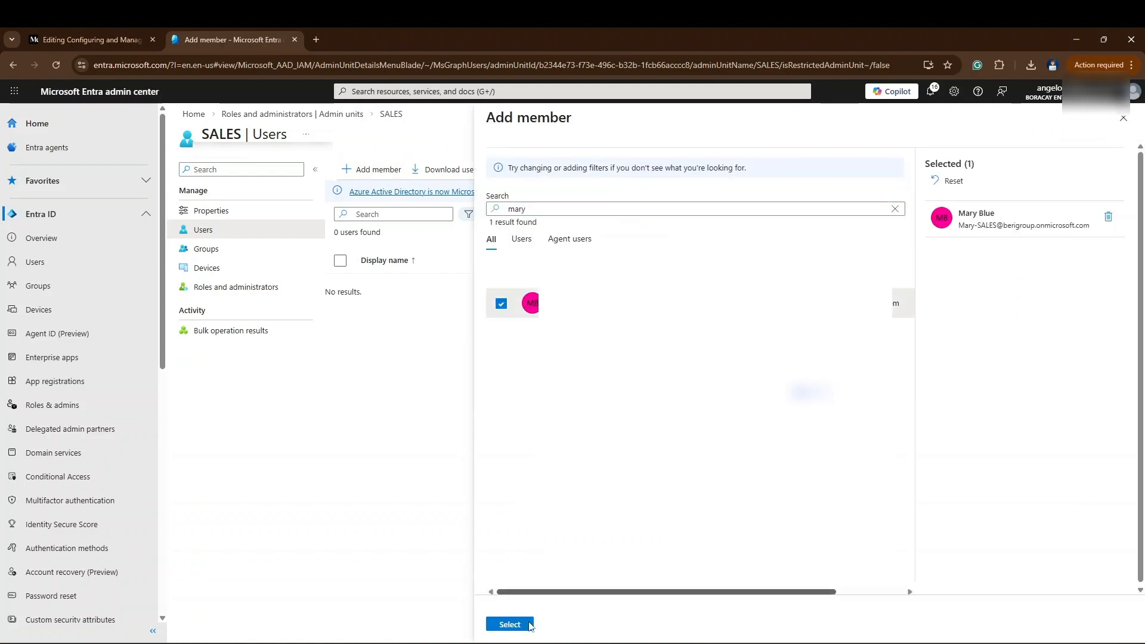
click(510, 625)
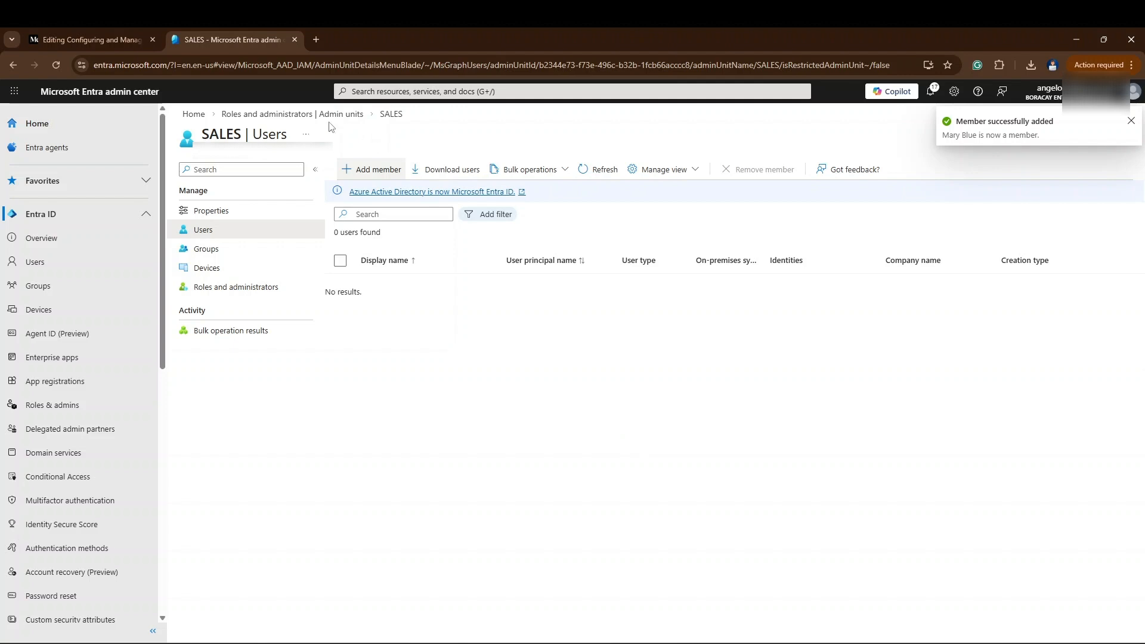
- Add the user with the IT account to the IT administrative unit, found by first name
click(314, 115)
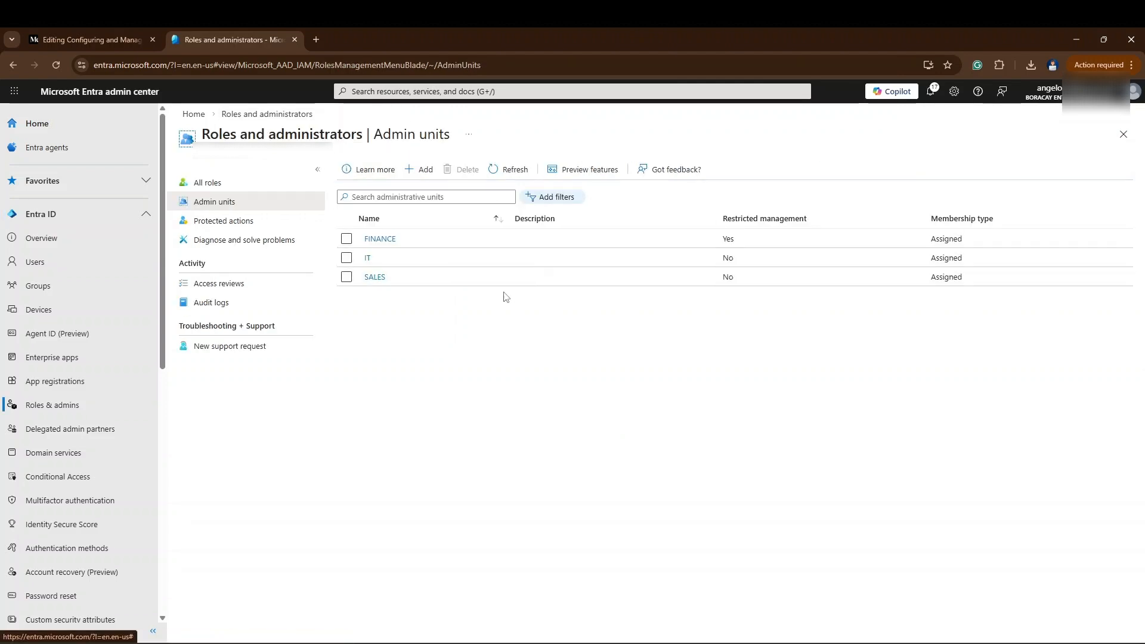
click(371, 259)
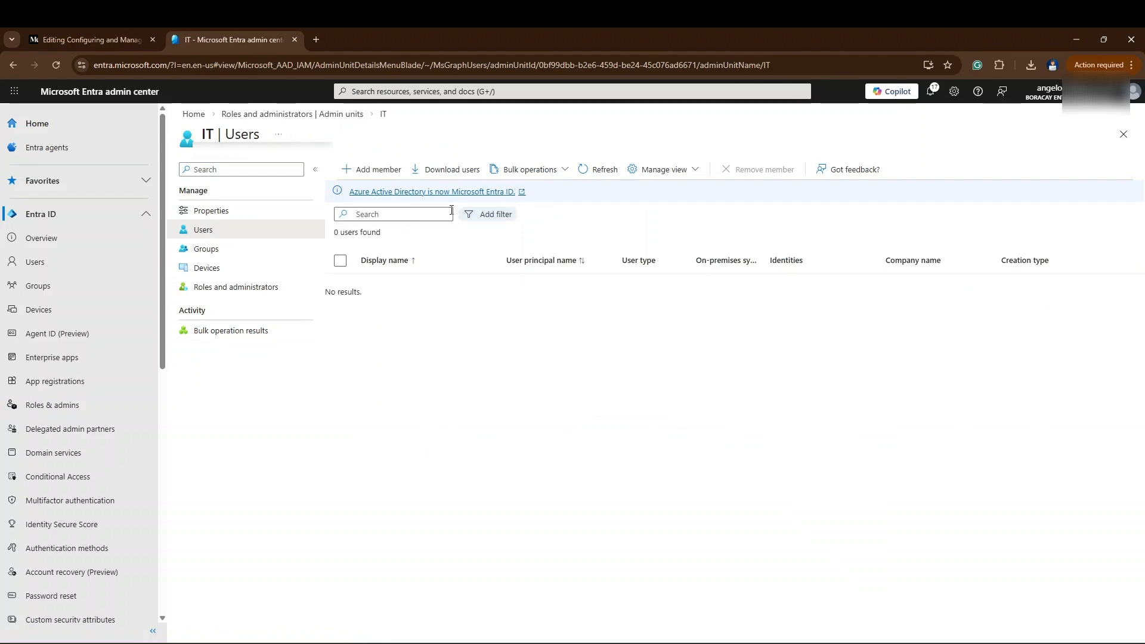
click(385, 173)
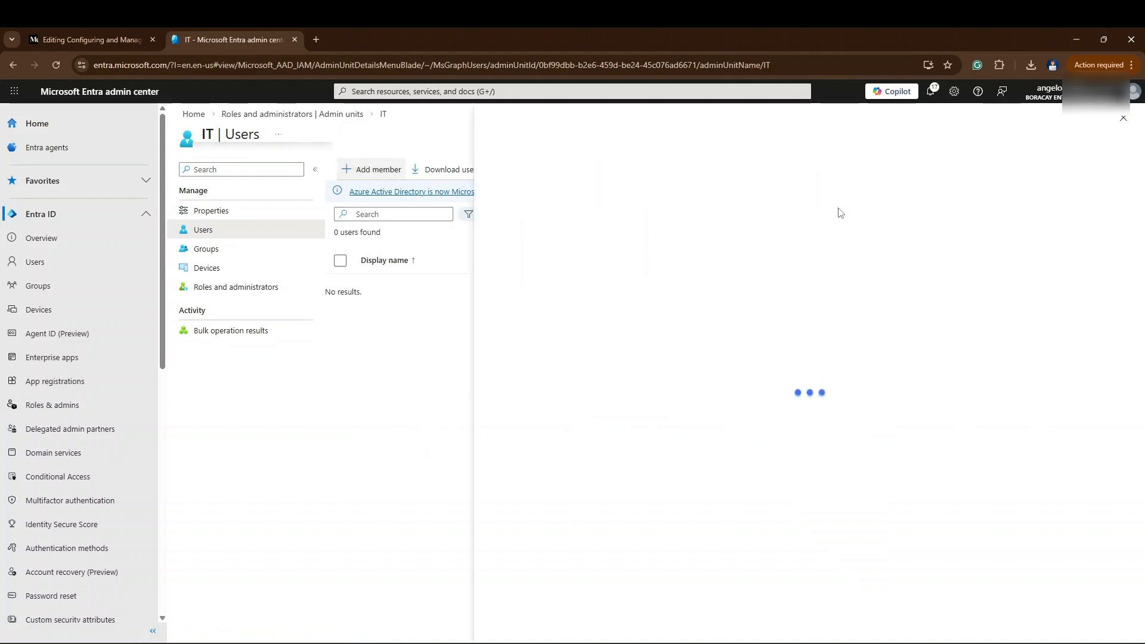
text(James)
click(501, 303)
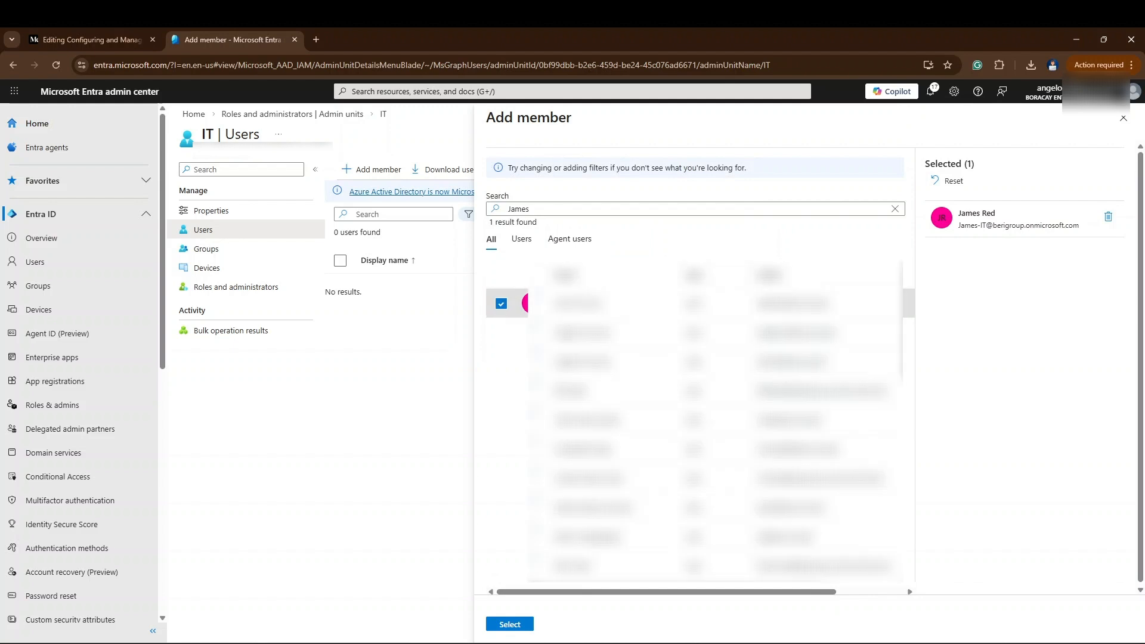
click(510, 624)
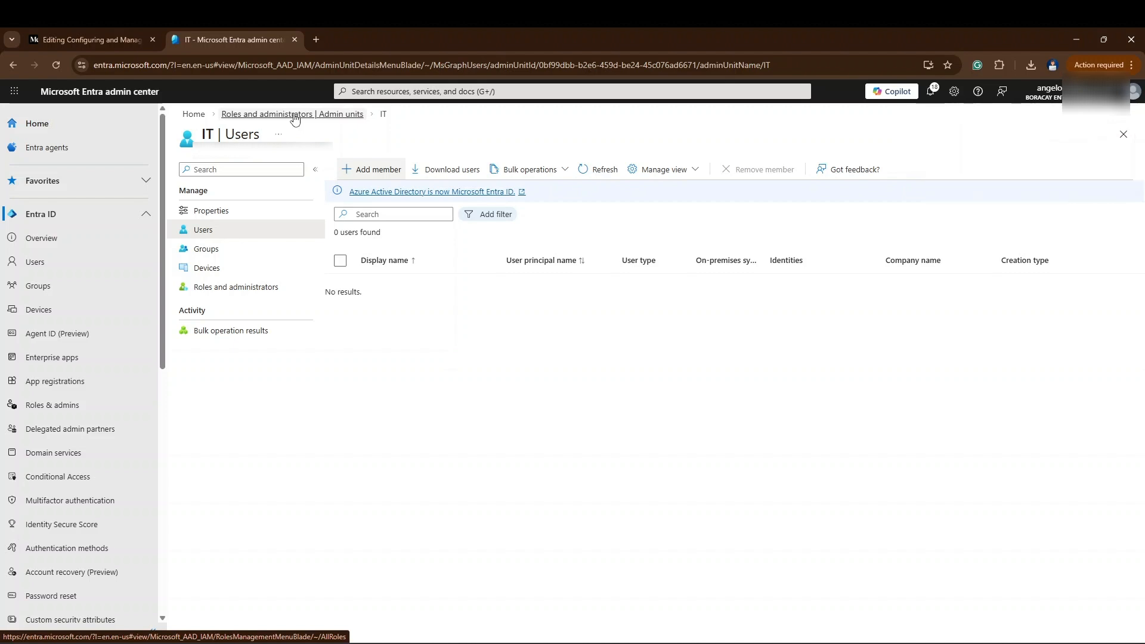
- Return to the admin units list, switch to the incognito browser window and reload the Entra pages of the three unit administrators
click(295, 114)
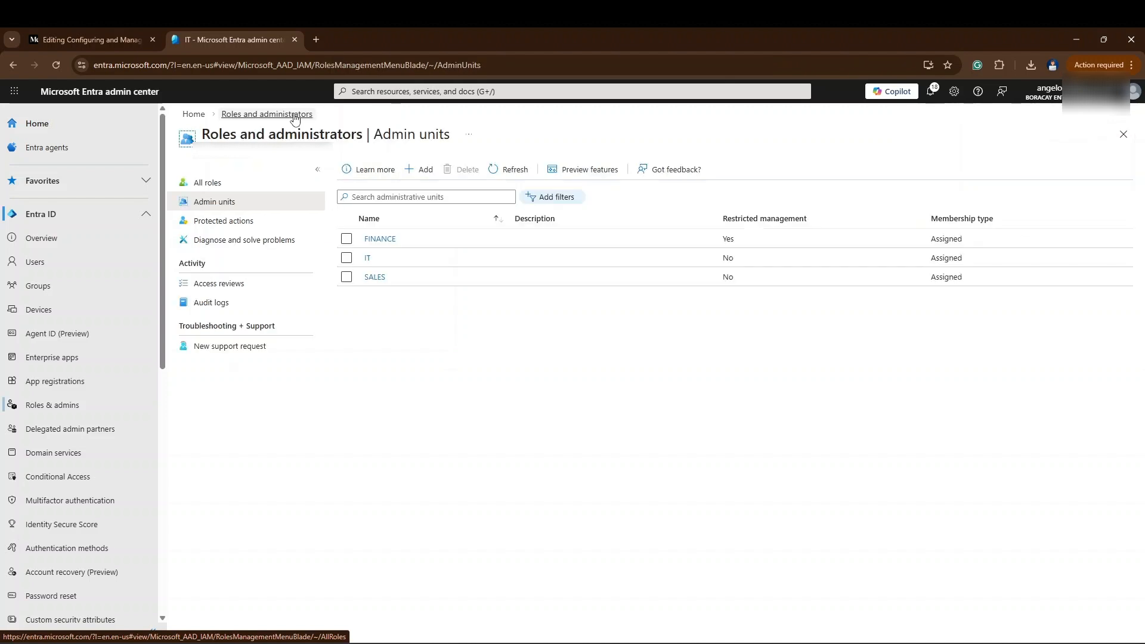
click(380, 239)
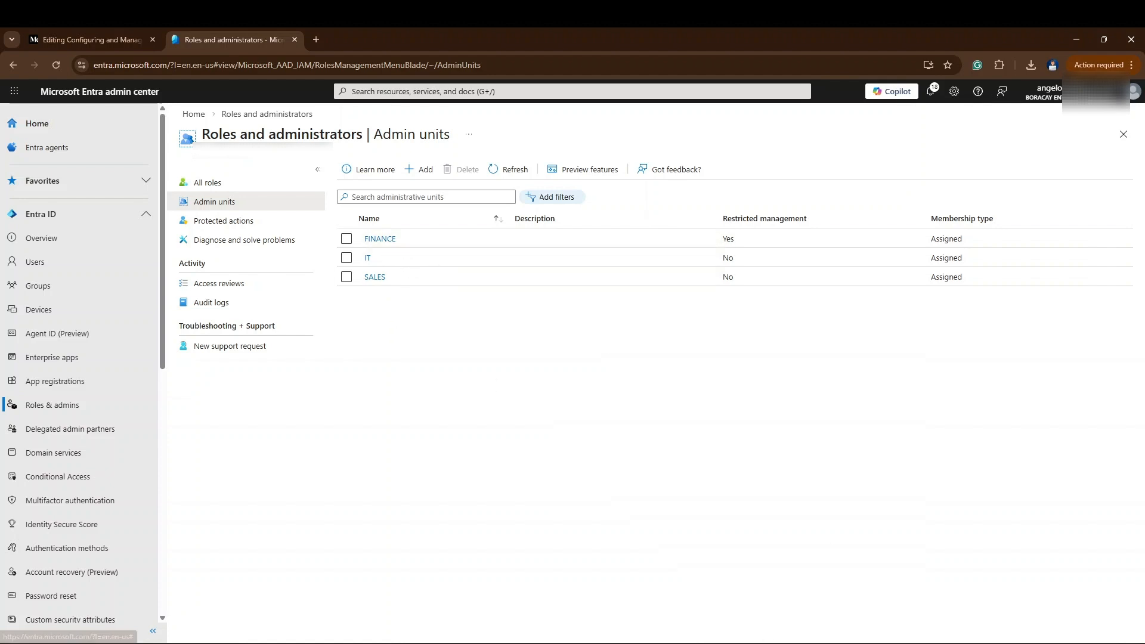
mouse_move(760, 643)
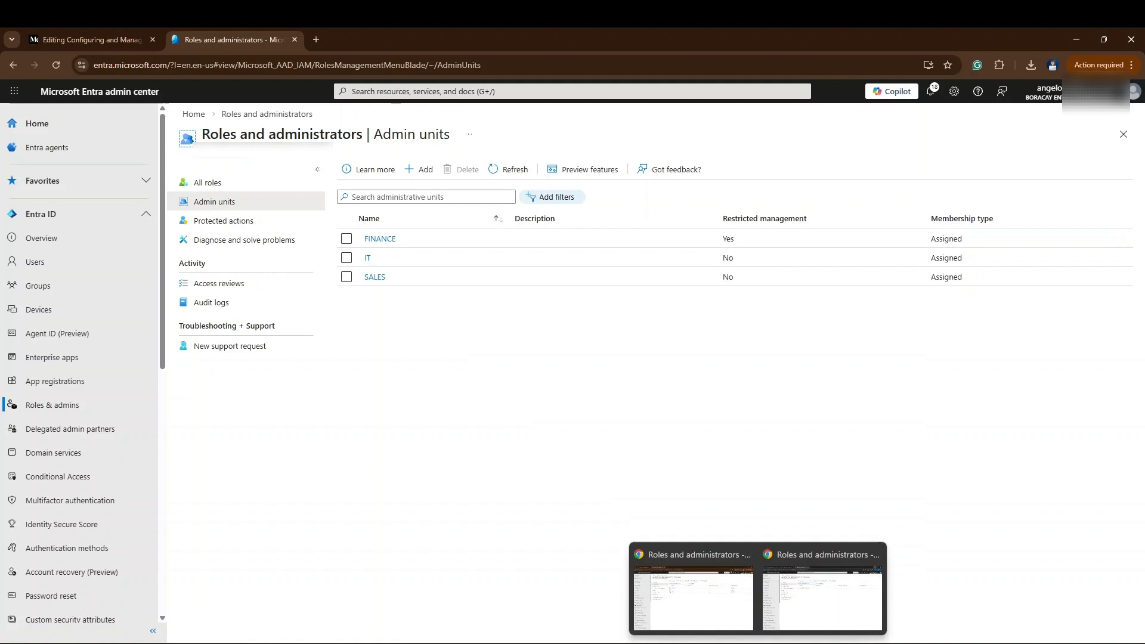
click(831, 598)
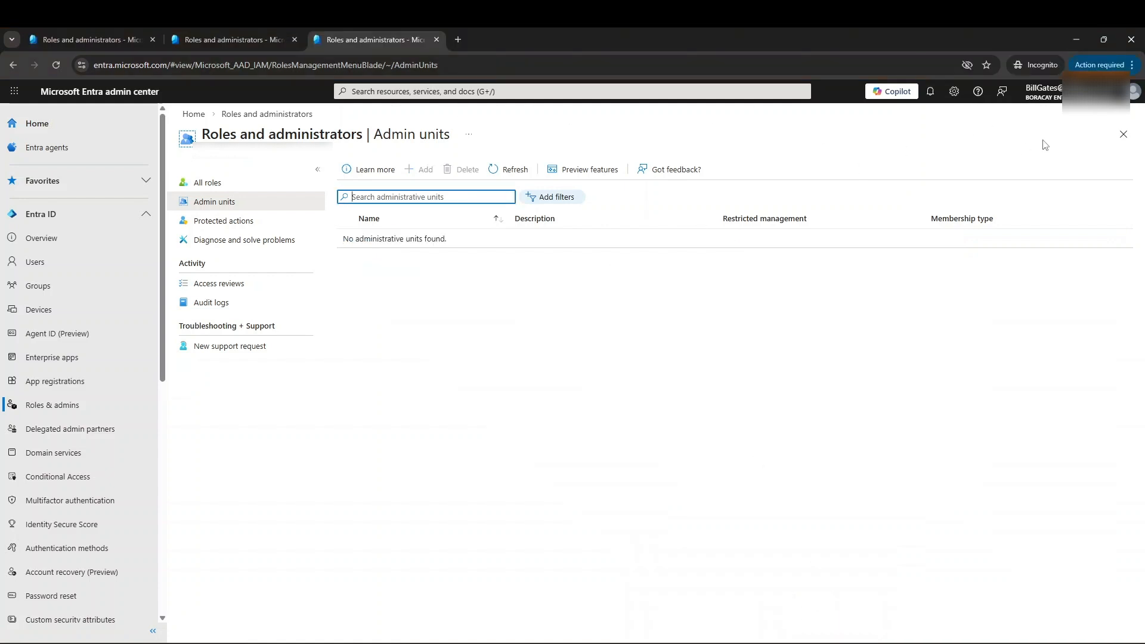
click(89, 38)
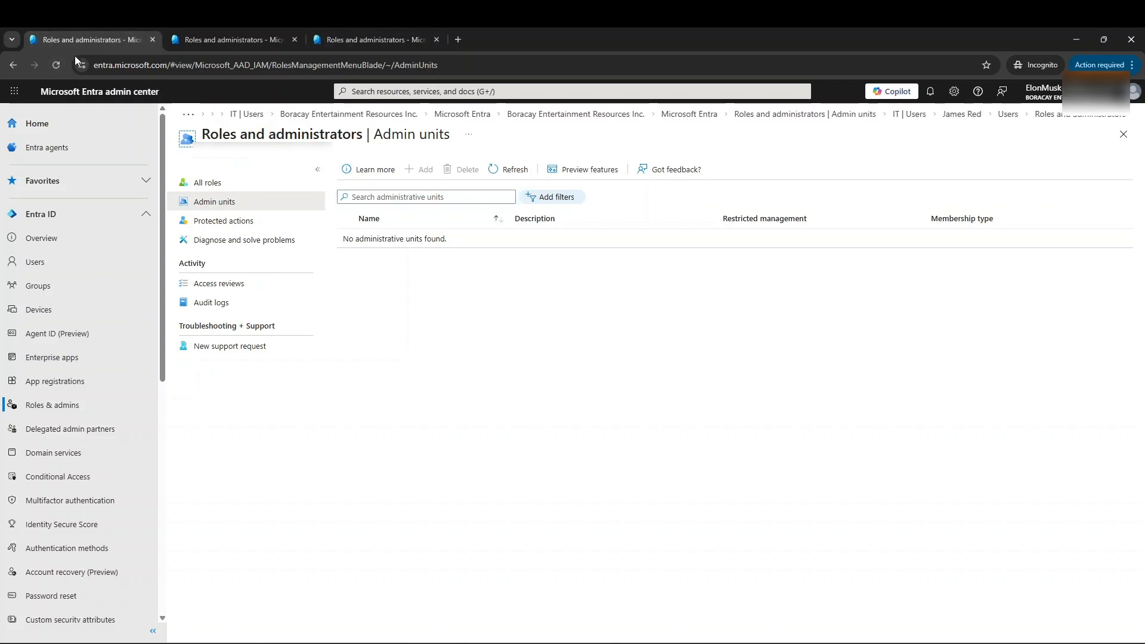
click(58, 64)
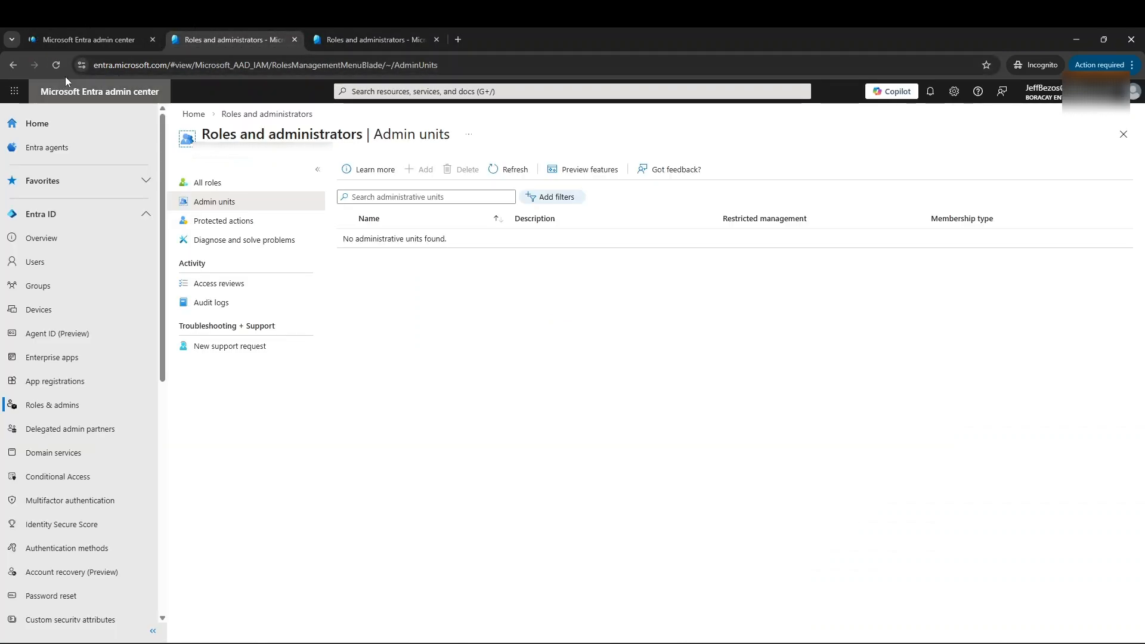
click(382, 40)
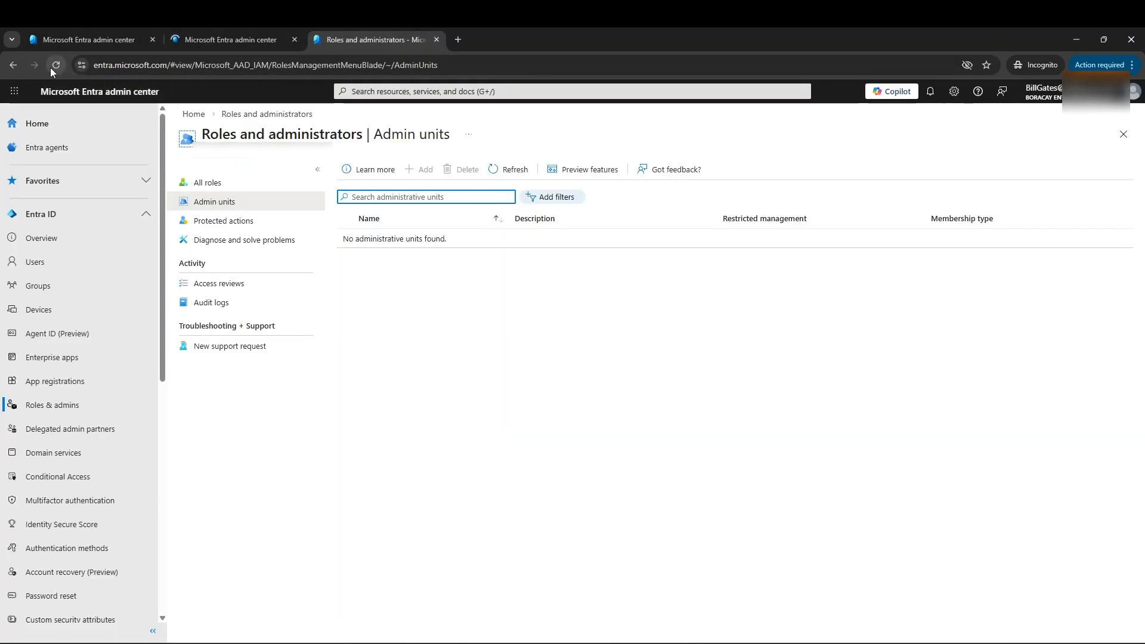
- In the Sales administrator's session, dismiss the feedback survey and open the FINANCE unit member's profile to check the available management actions
click(45, 41)
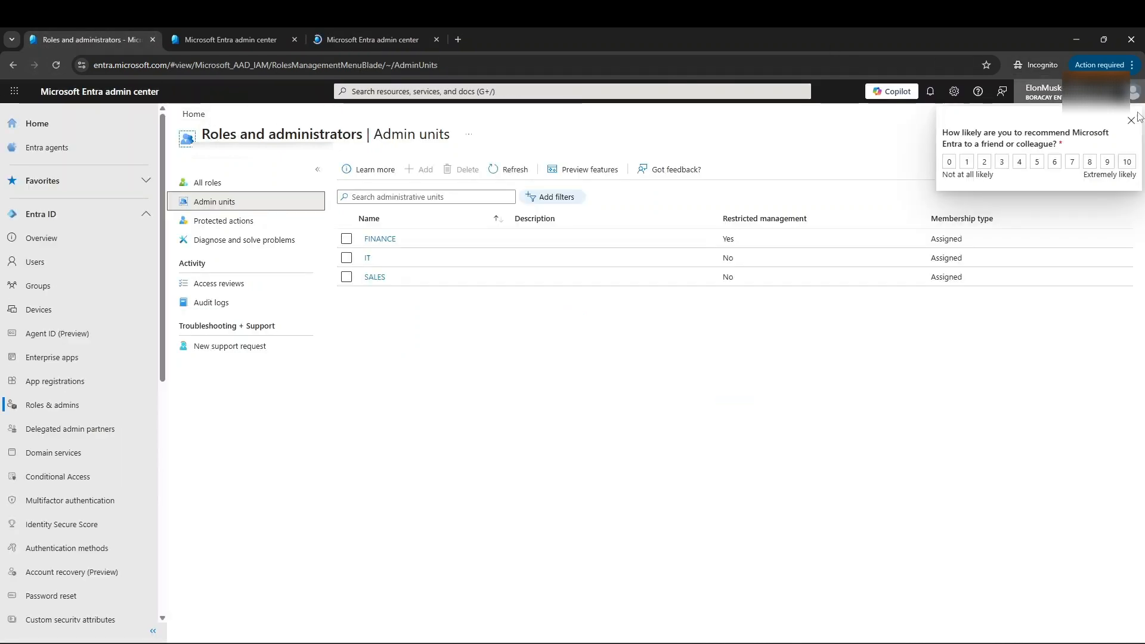
click(1131, 121)
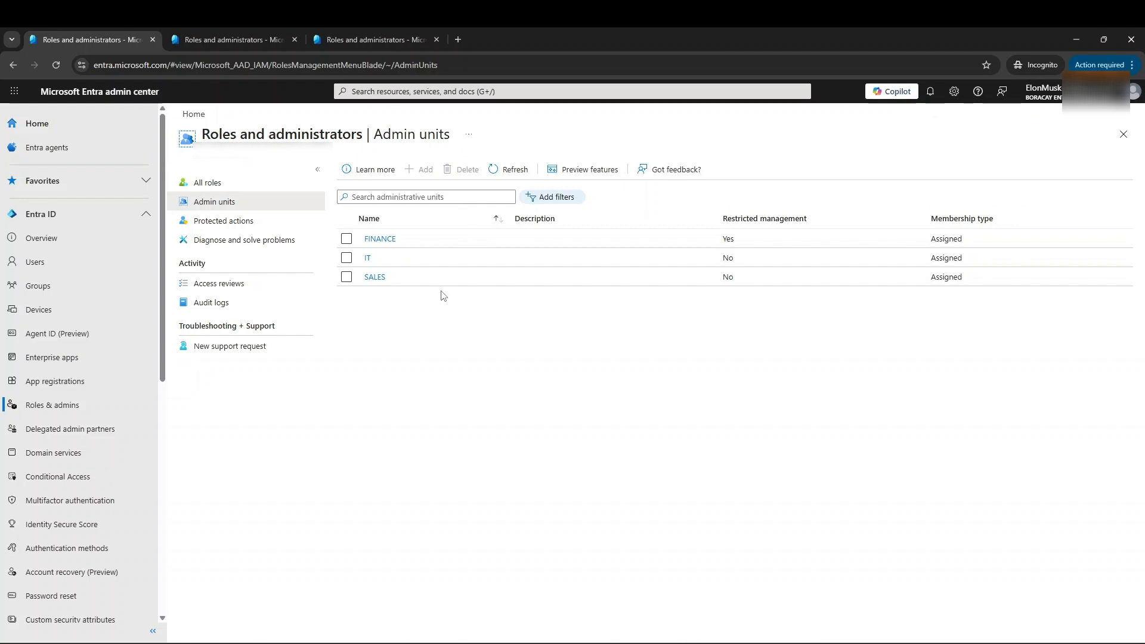
click(388, 240)
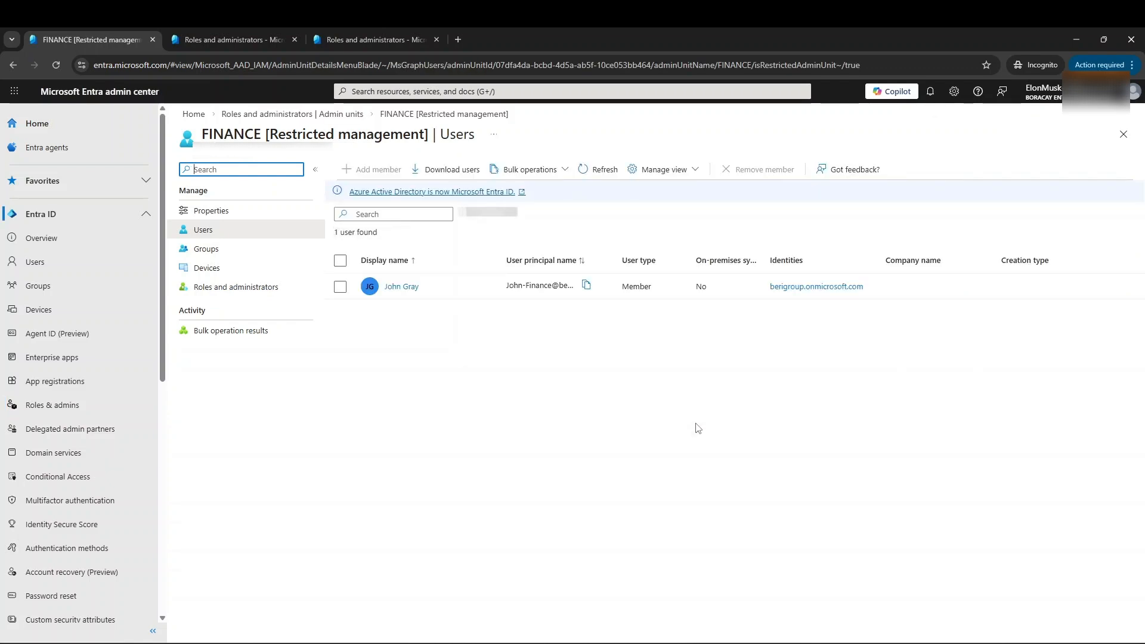
click(403, 287)
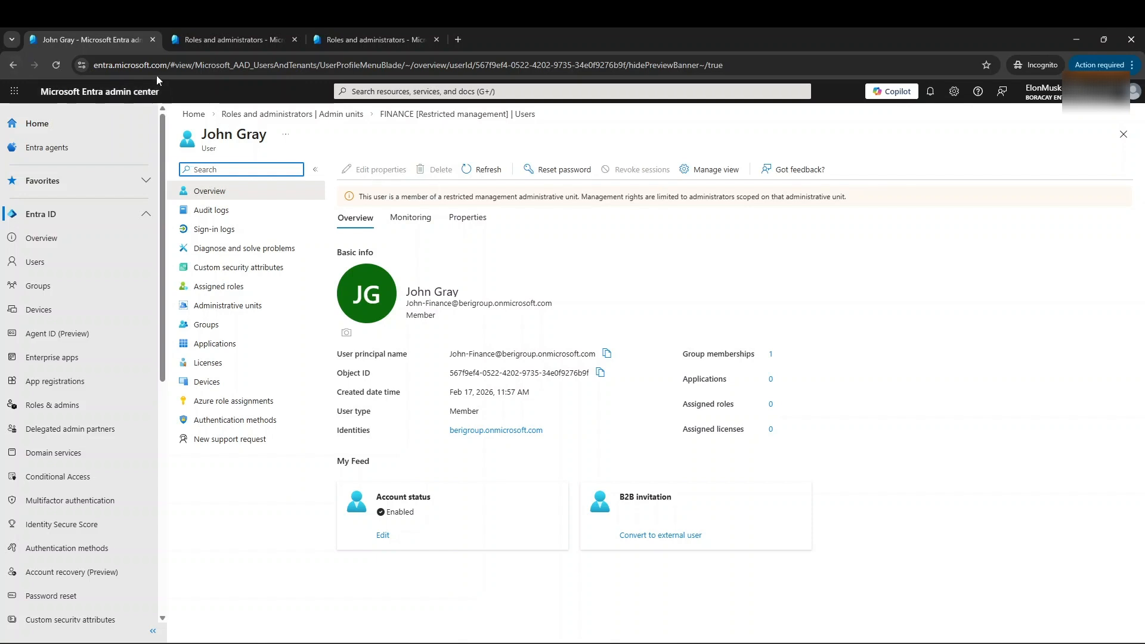
- In the IT administrator's session, inspect the IT unit member's profile and editable properties, consult the role diagram, and return to the admin units list
click(210, 36)
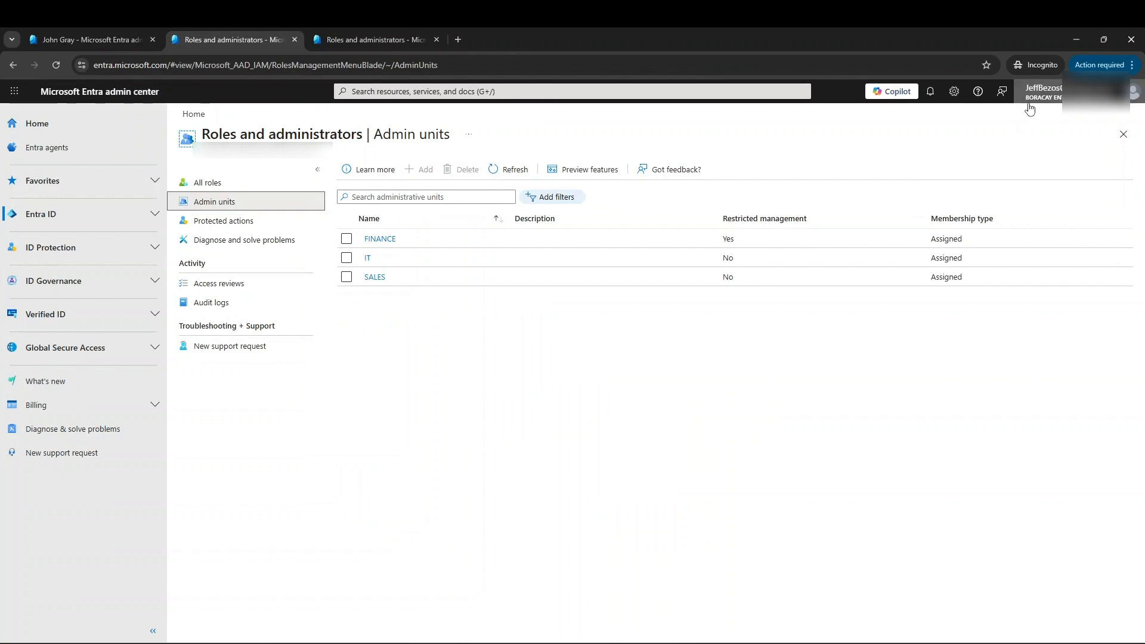
click(368, 260)
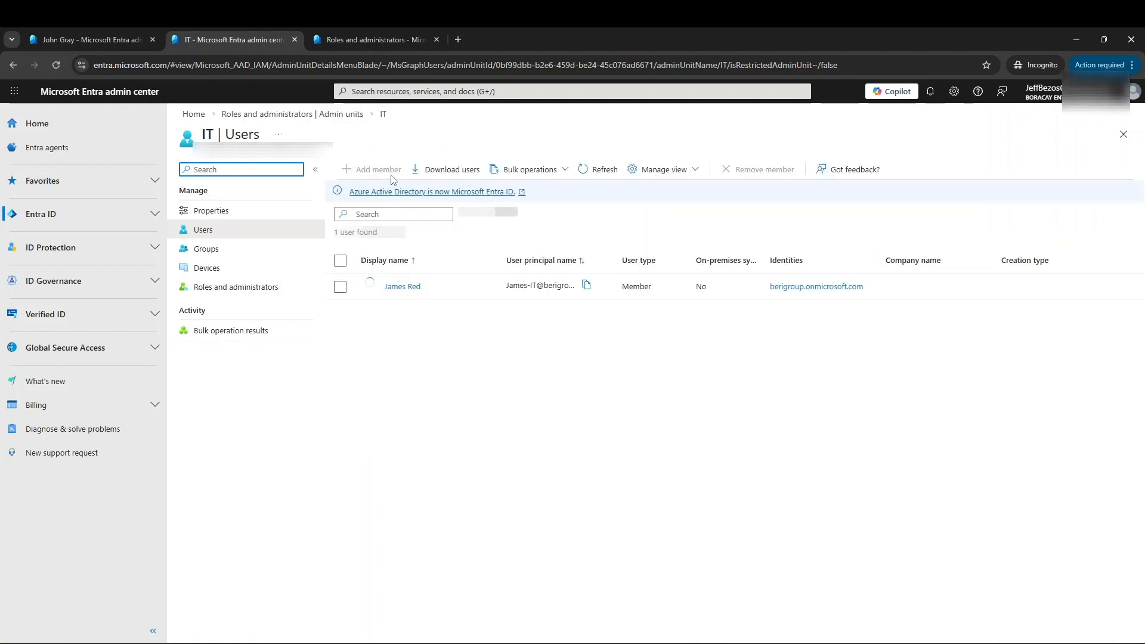
click(401, 288)
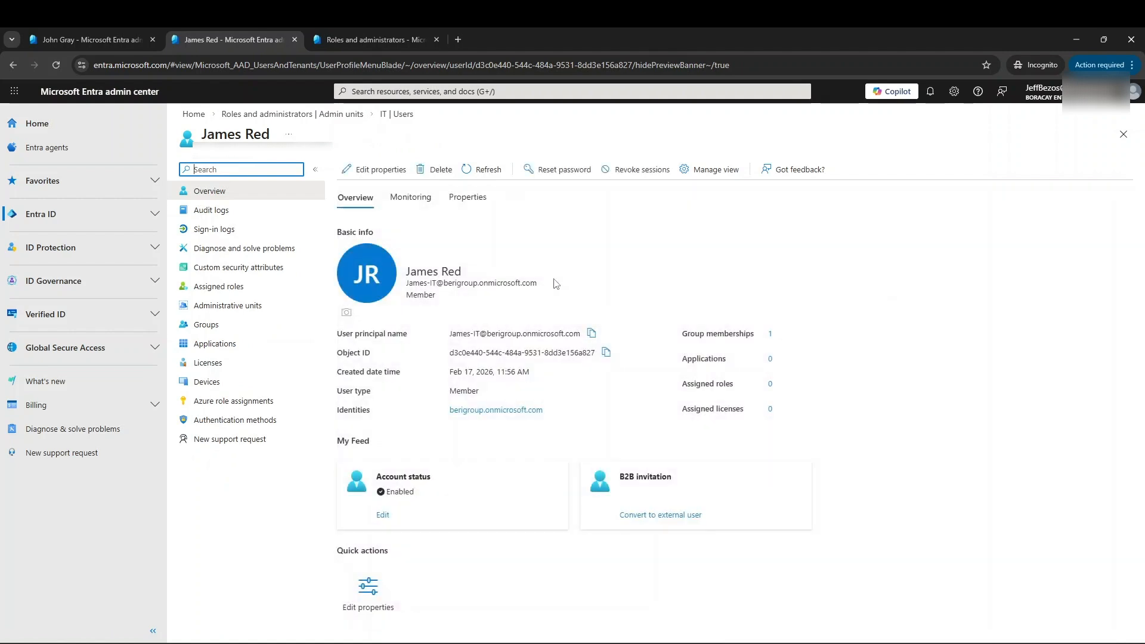
click(801, 642)
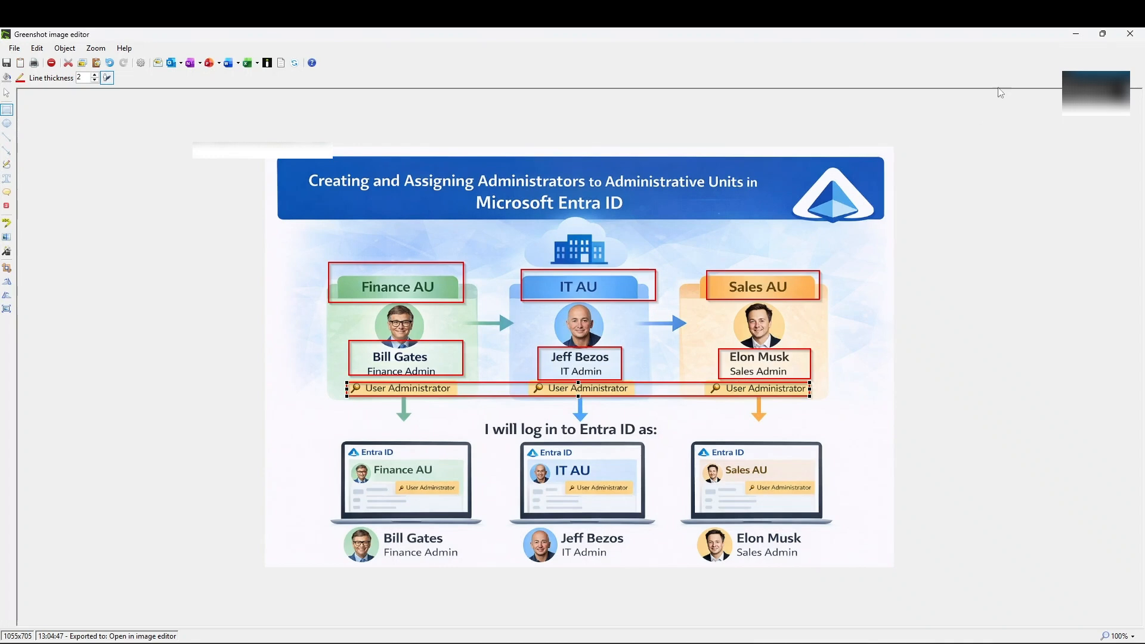
click(1079, 33)
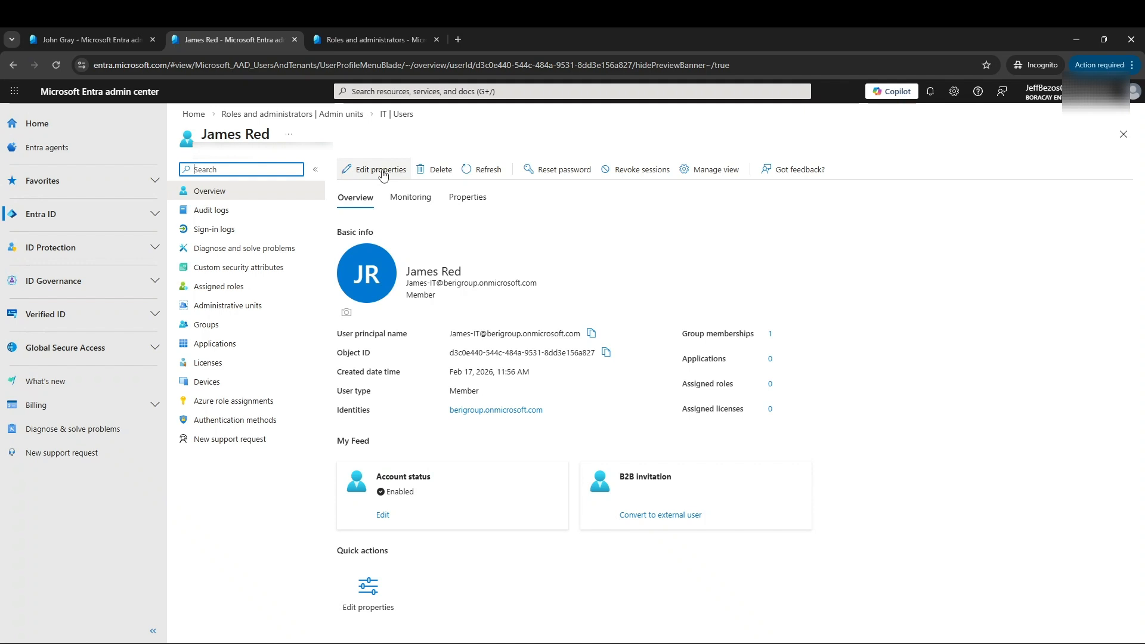
click(381, 170)
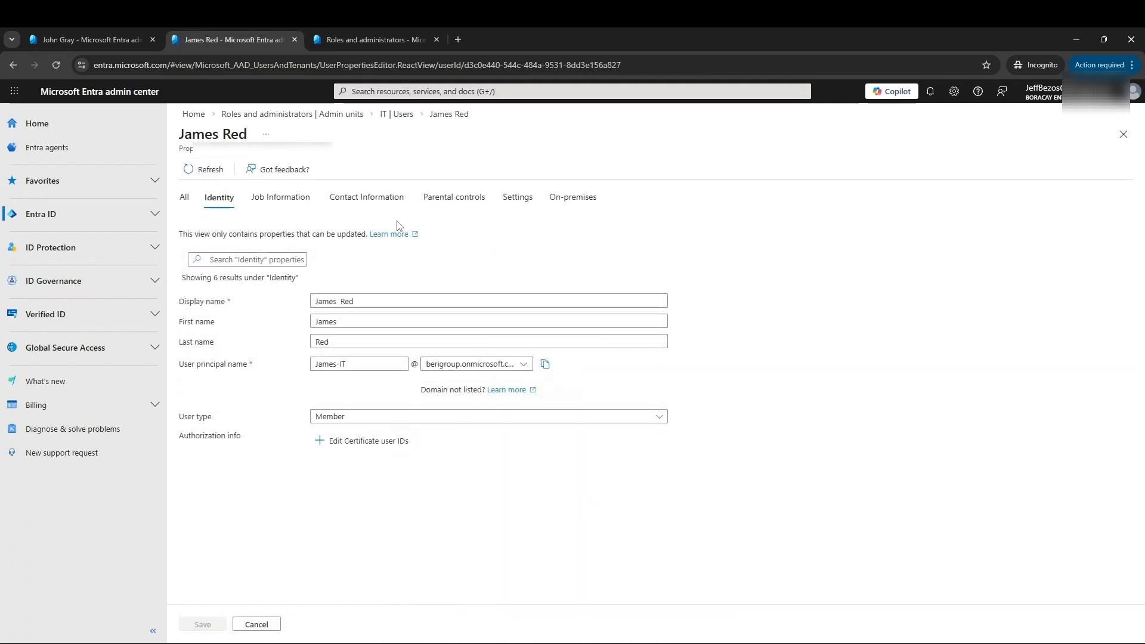
click(397, 114)
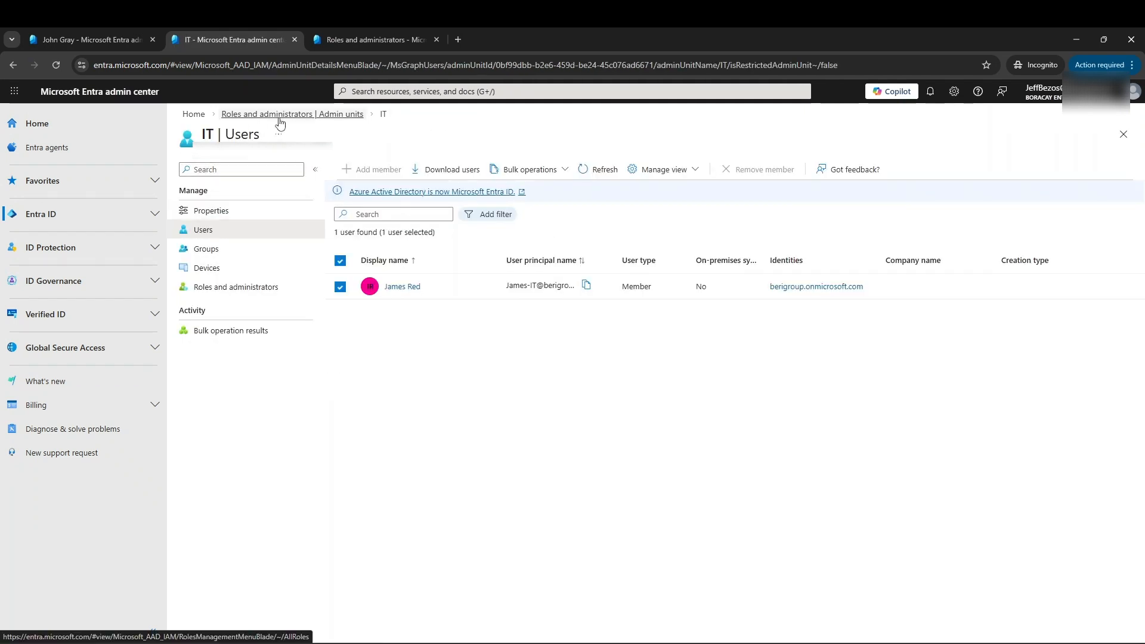
click(278, 117)
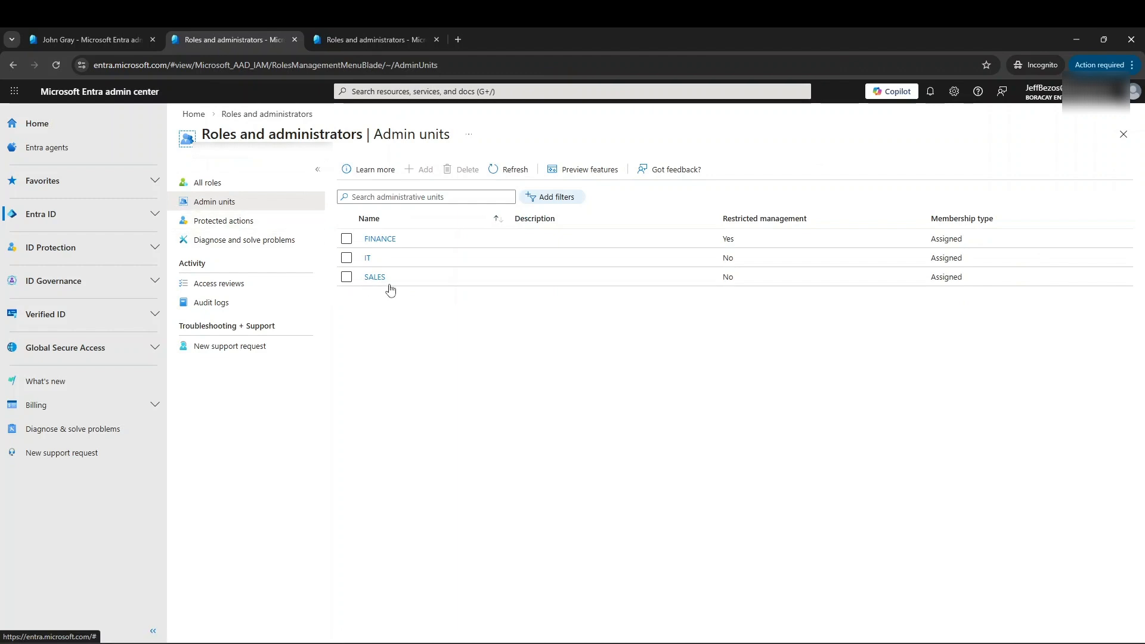
- In the Finance administrator's session, inspect the FINANCE unit member's profile and editable properties, consulting the role diagram in Greenshot
click(354, 37)
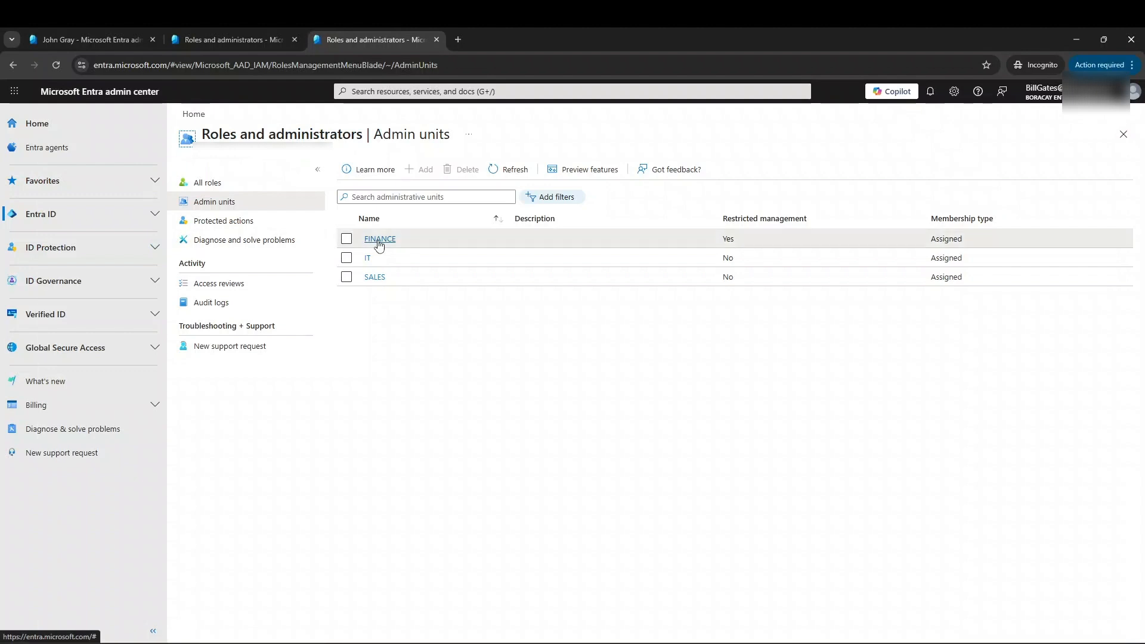
click(377, 237)
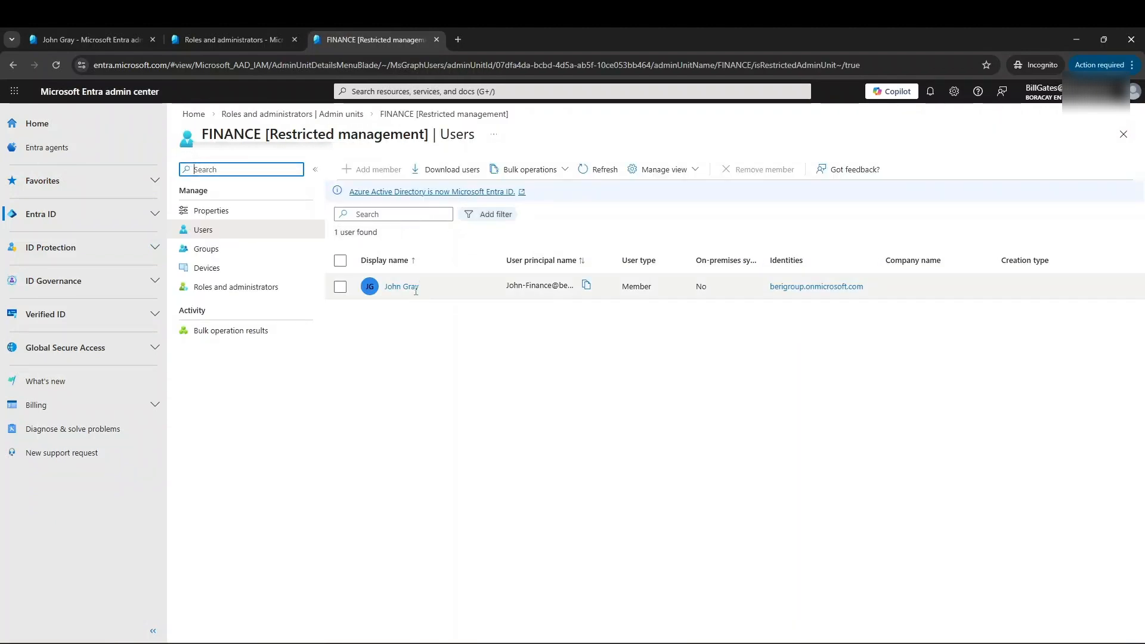
click(412, 288)
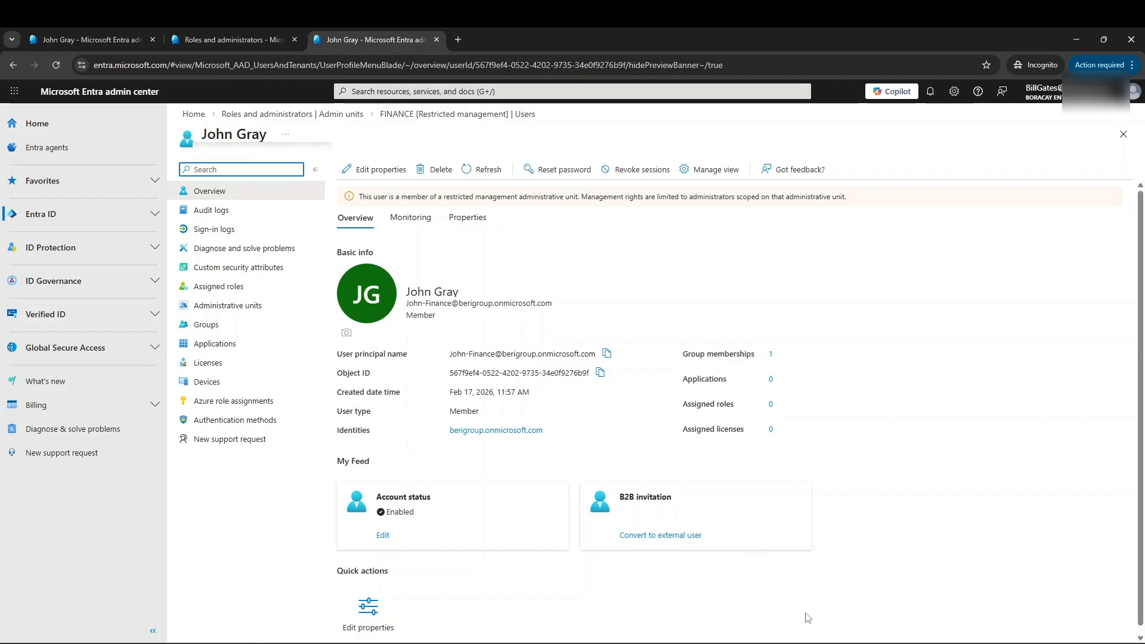
key(alt+Tab)
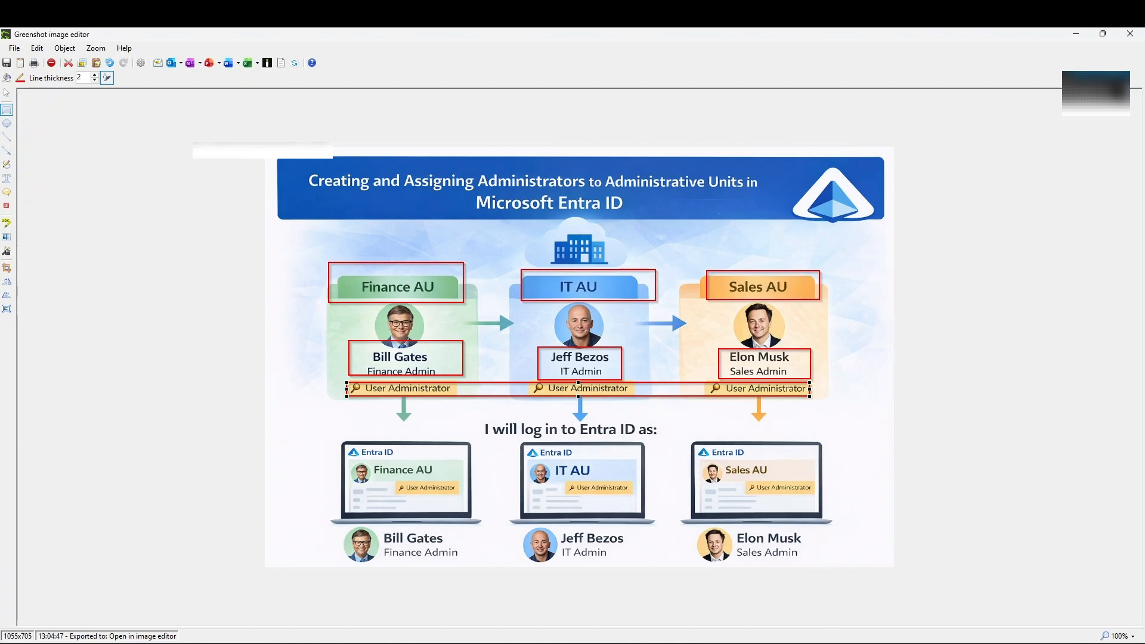
key(alt+Tab)
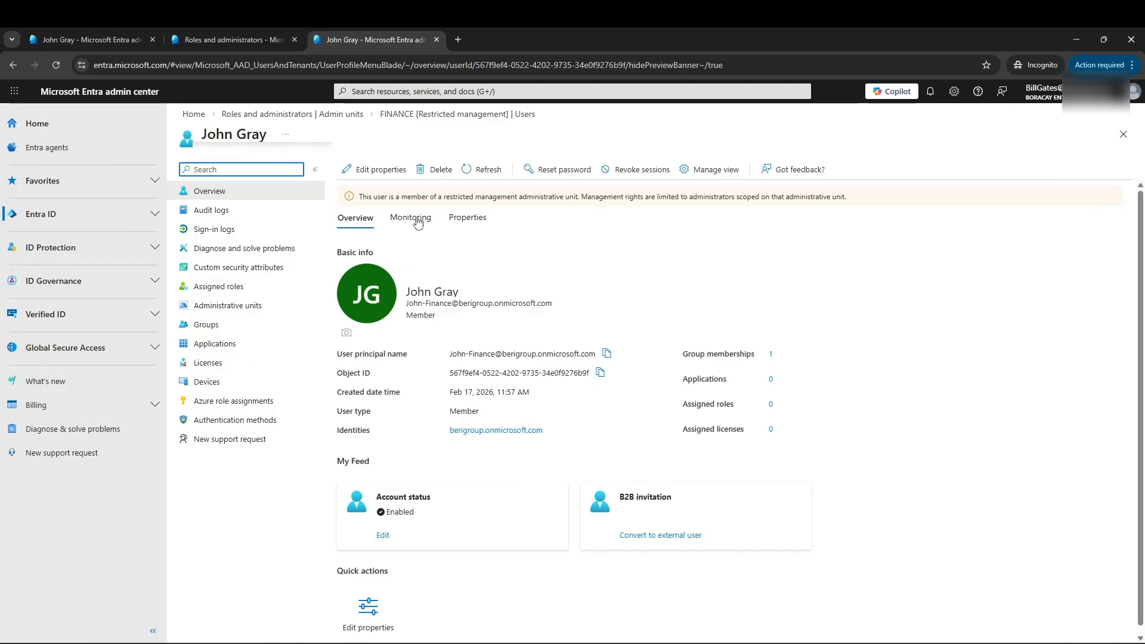
click(389, 174)
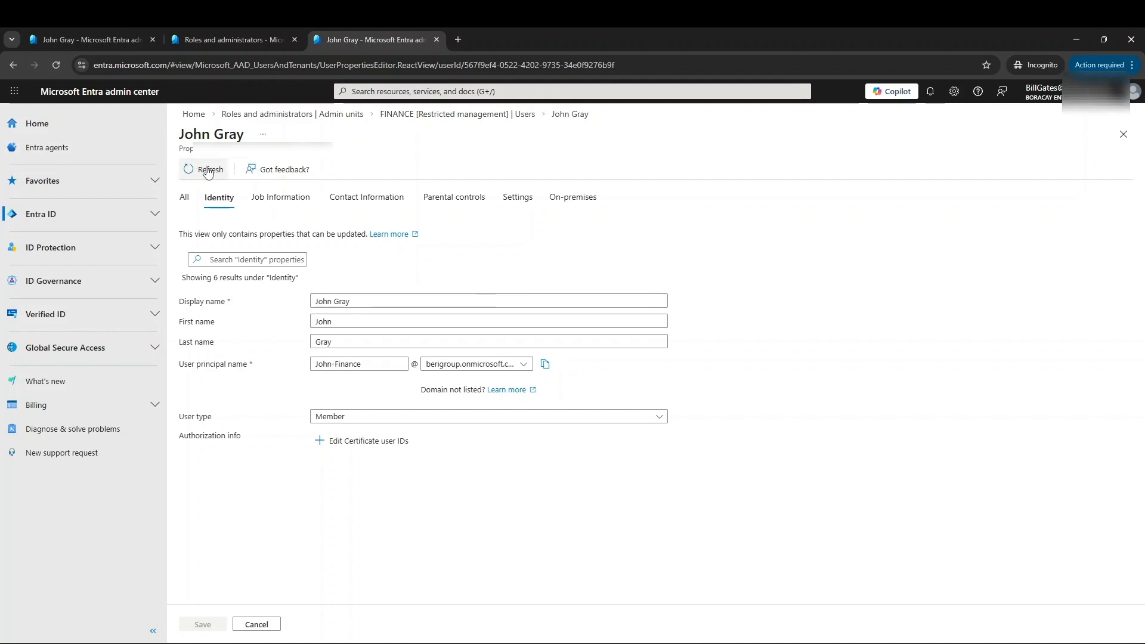
click(14, 64)
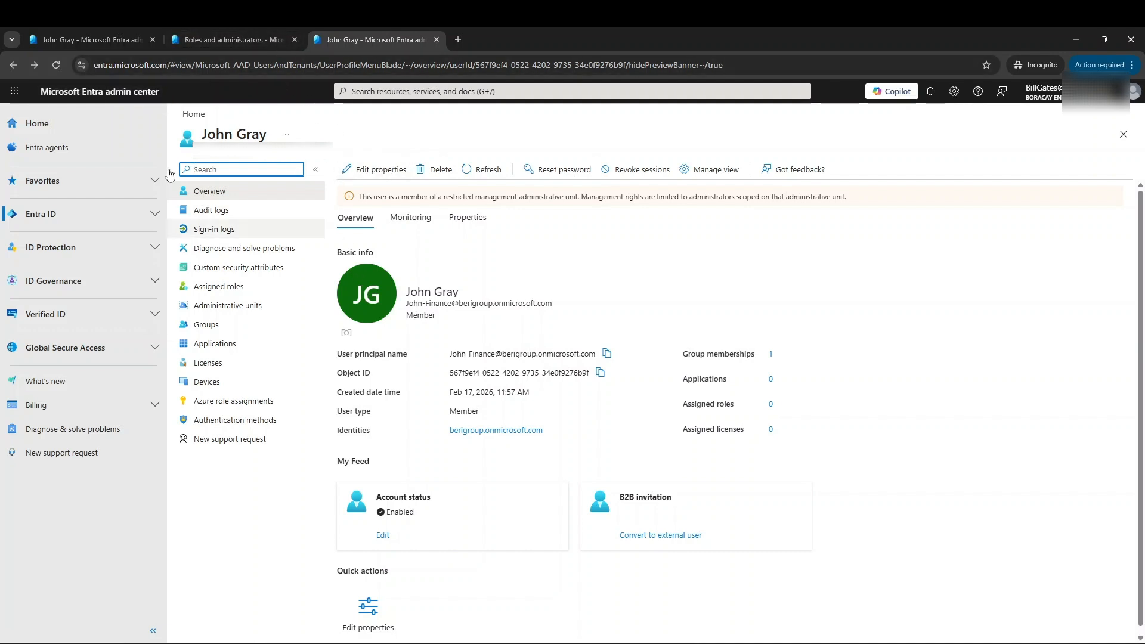
- In the Finance administrator's session, put away the role diagram, inspect the IT unit member's management actions, and return to the admin units list
click(13, 65)
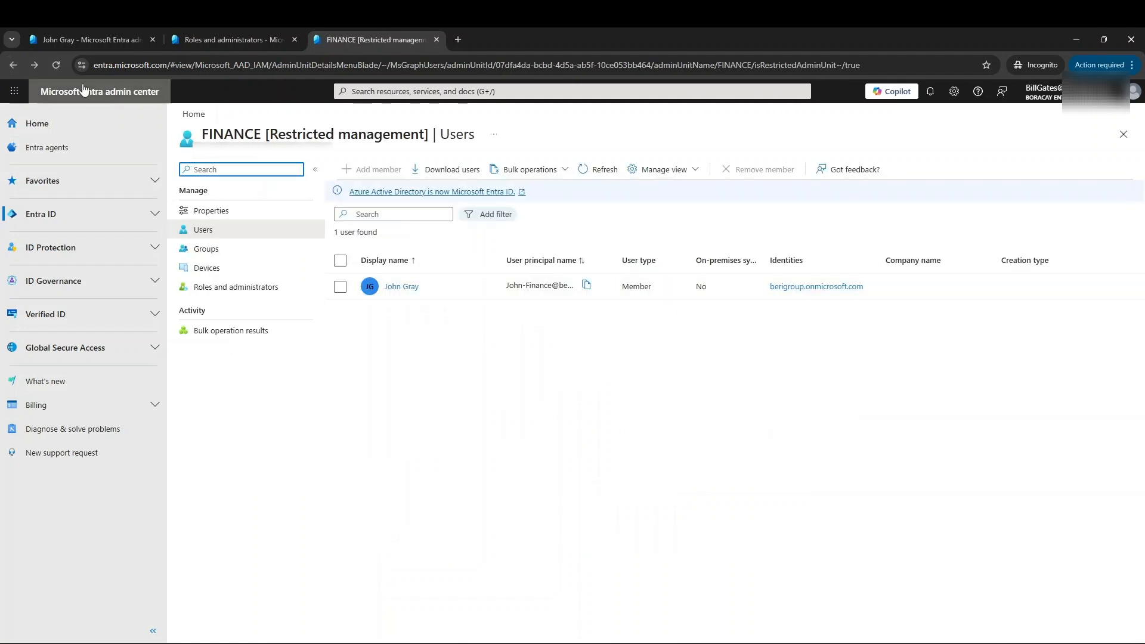
click(13, 65)
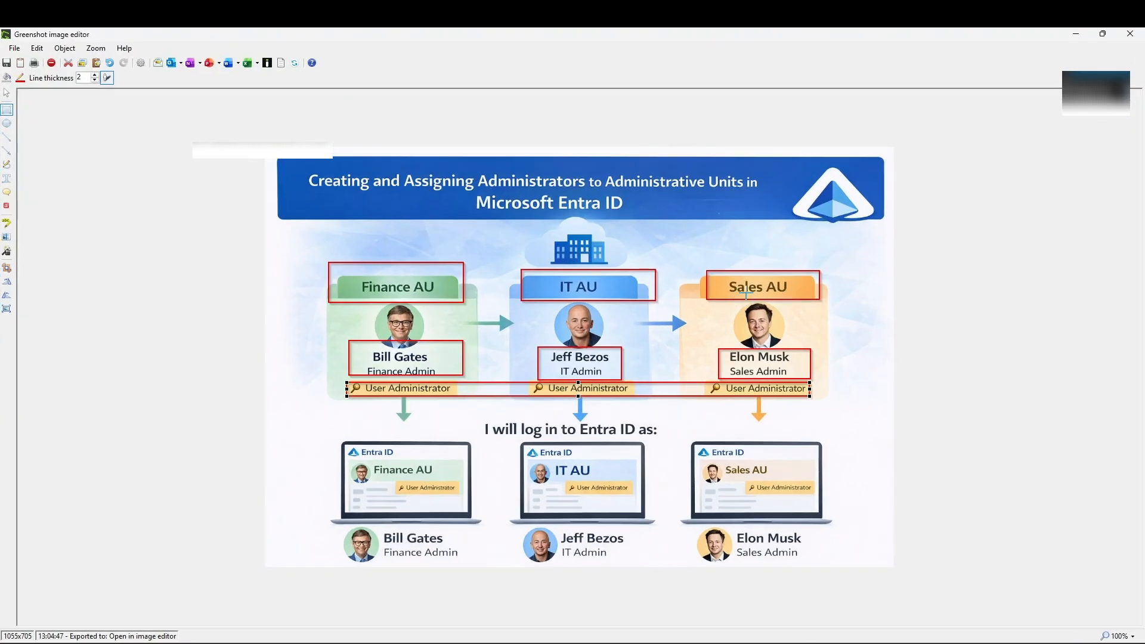
click(1075, 36)
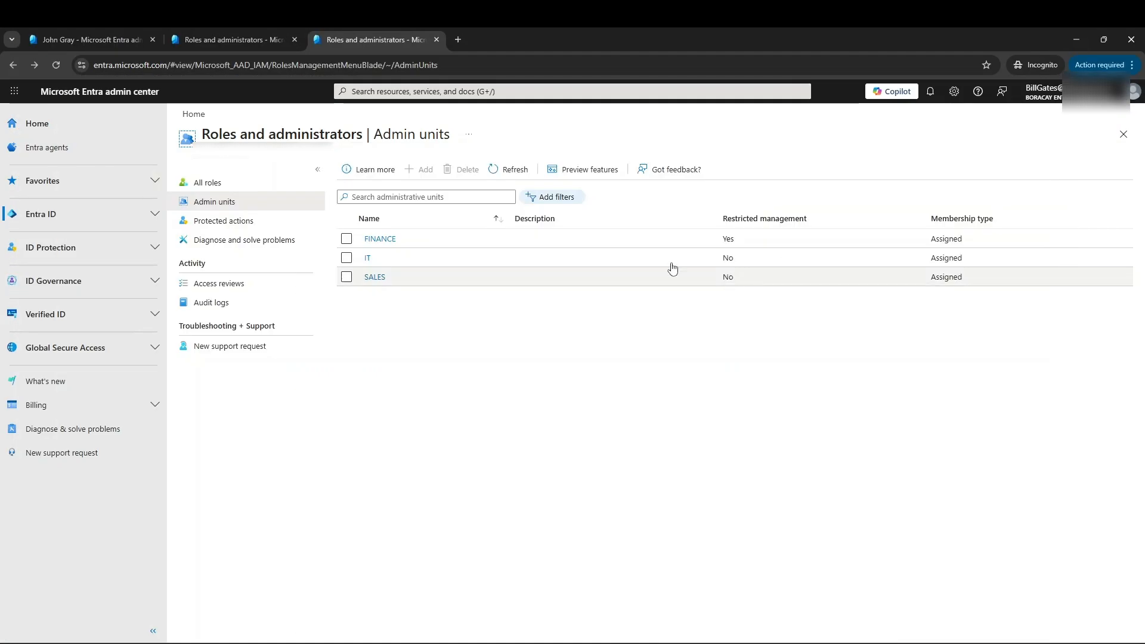
click(368, 261)
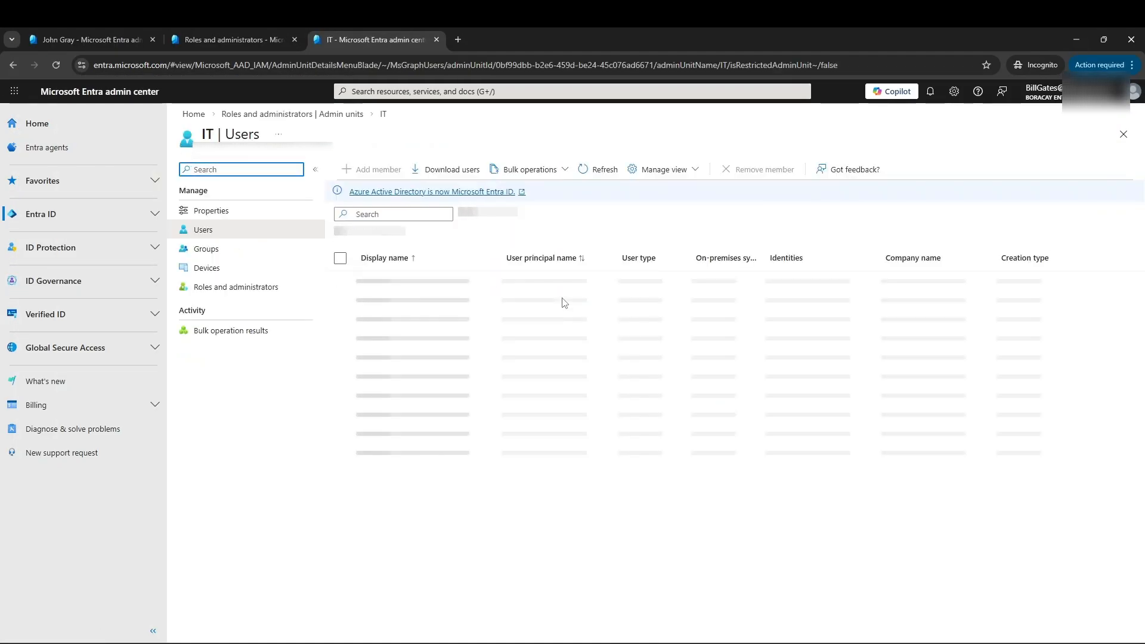
click(403, 286)
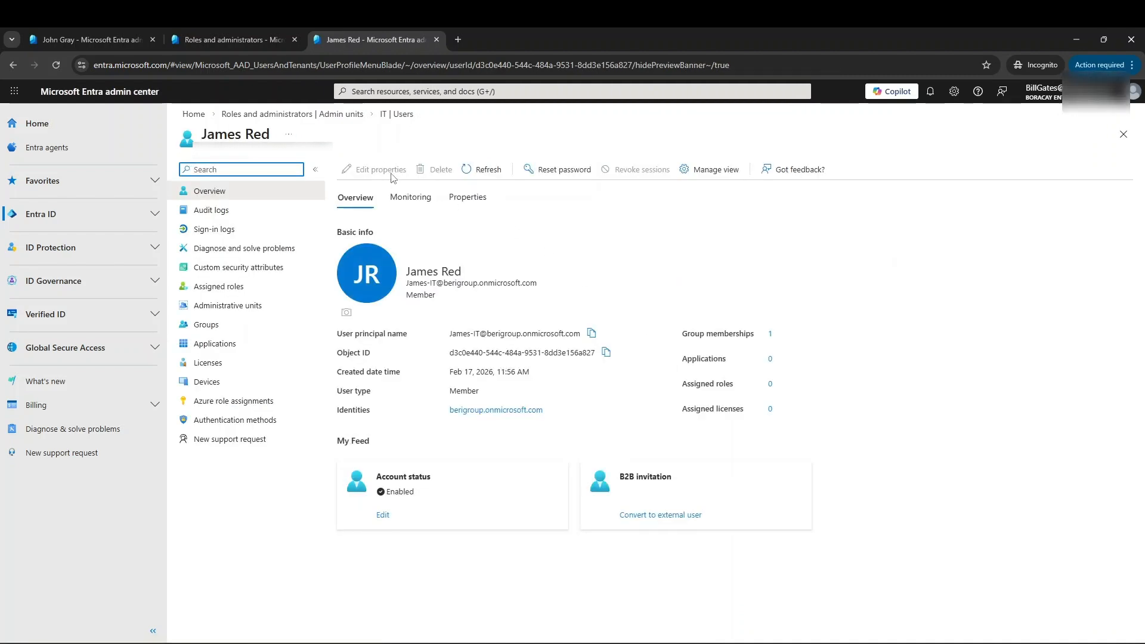
click(13, 66)
click(13, 66)
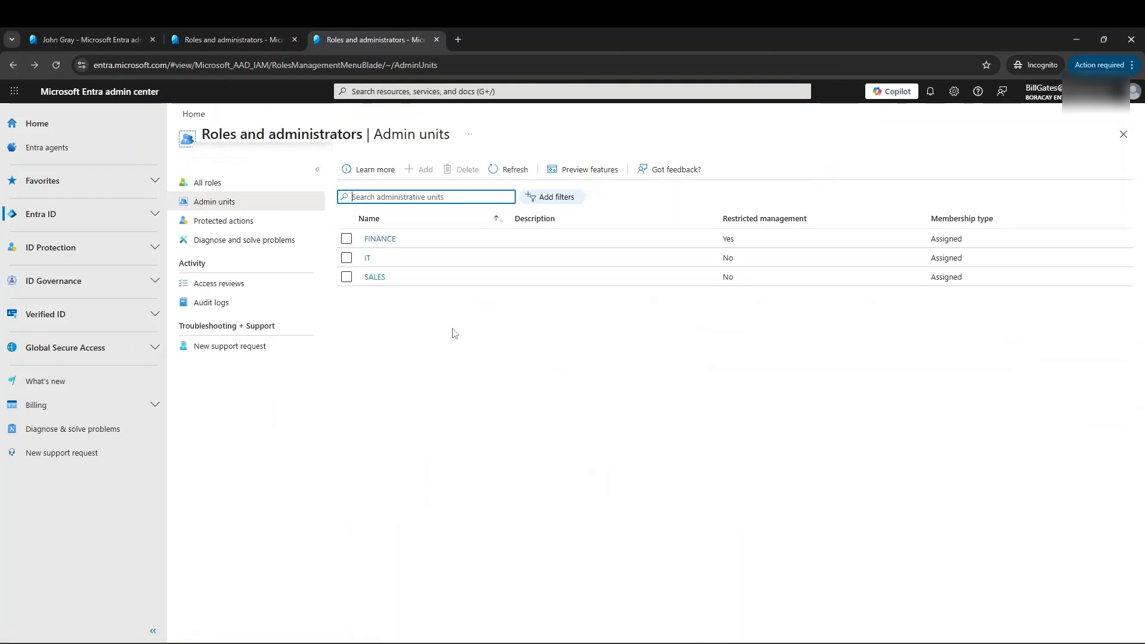
- Open the SALES unit member's profile in the Finance administrator's session and return to the admin units list
click(388, 279)
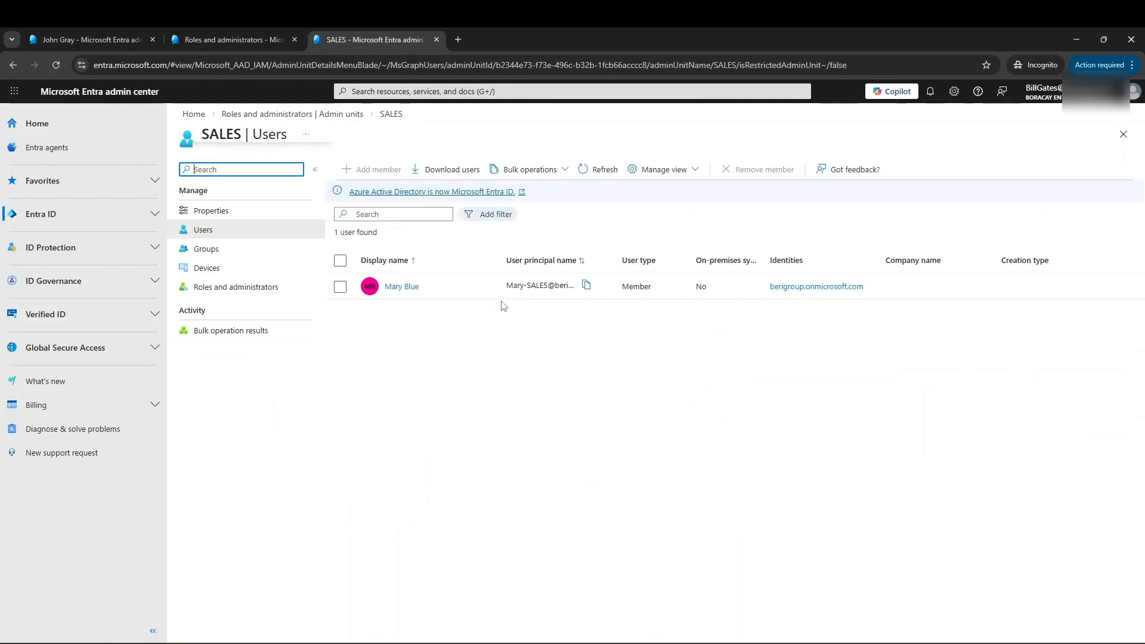
click(402, 286)
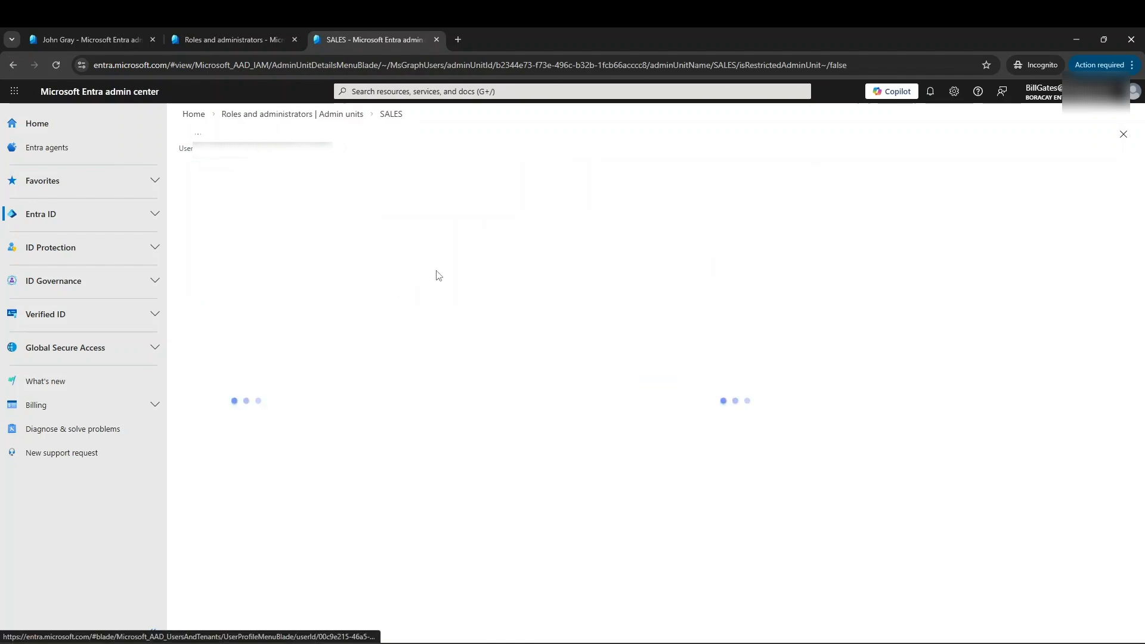
click(292, 114)
- In the Sales administrator's session, leave the FINANCE member's profile and view the users of the FINANCE and IT units in turn
click(83, 40)
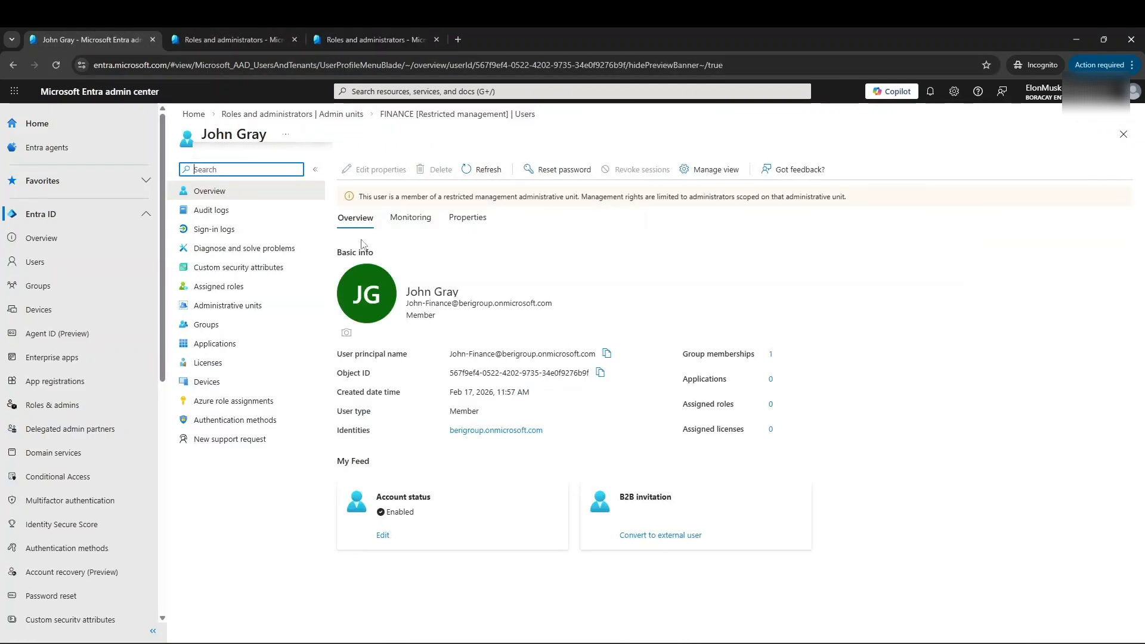
click(13, 65)
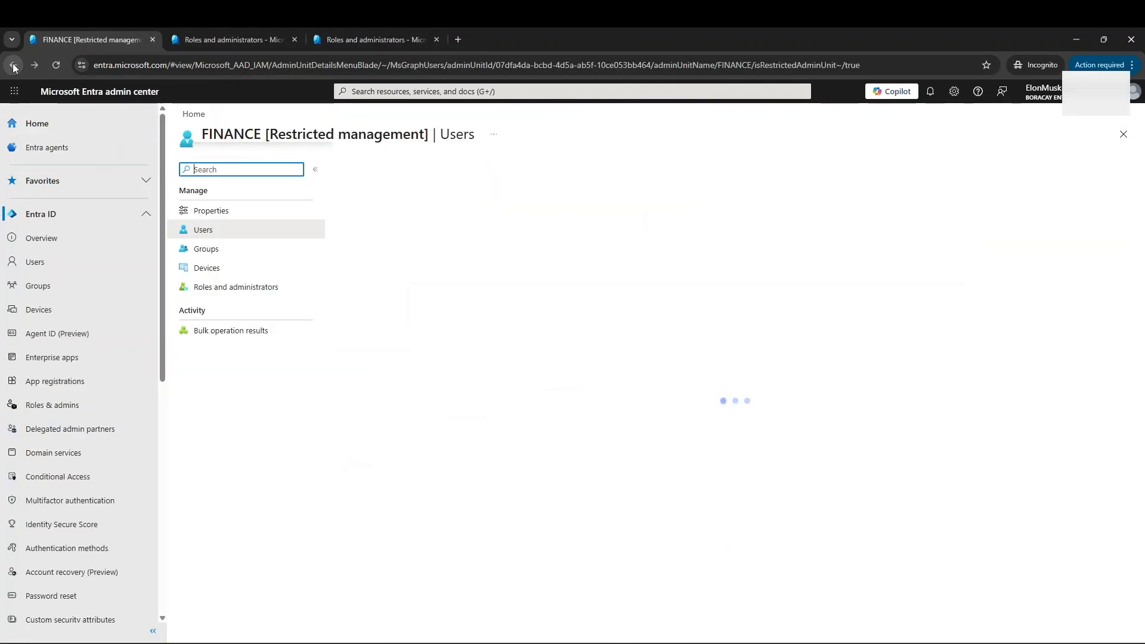
click(13, 65)
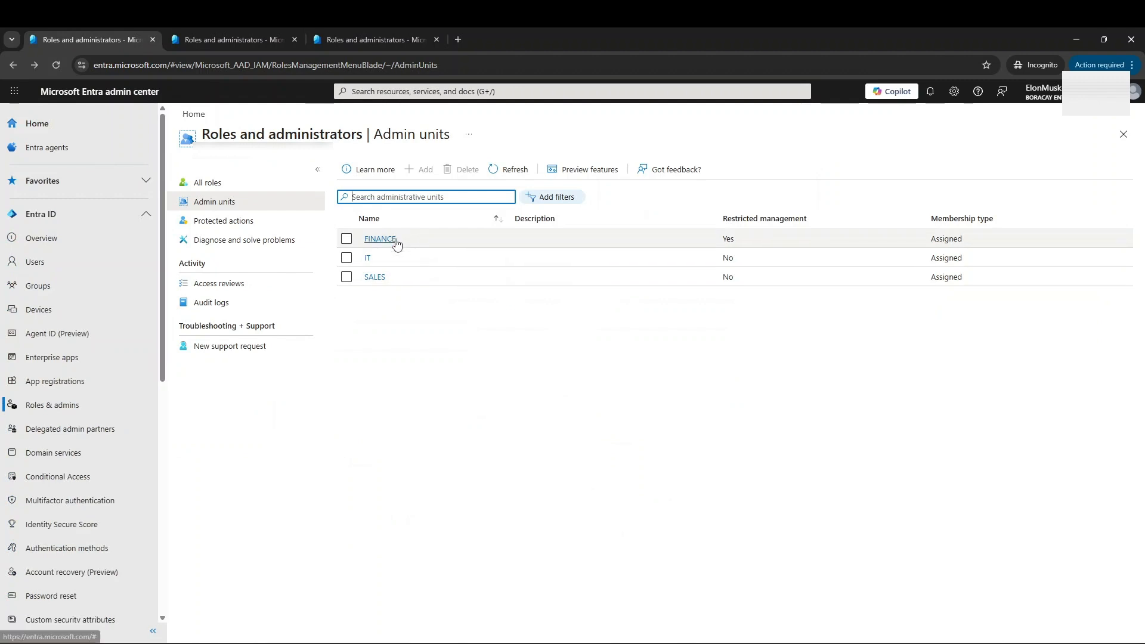
click(384, 238)
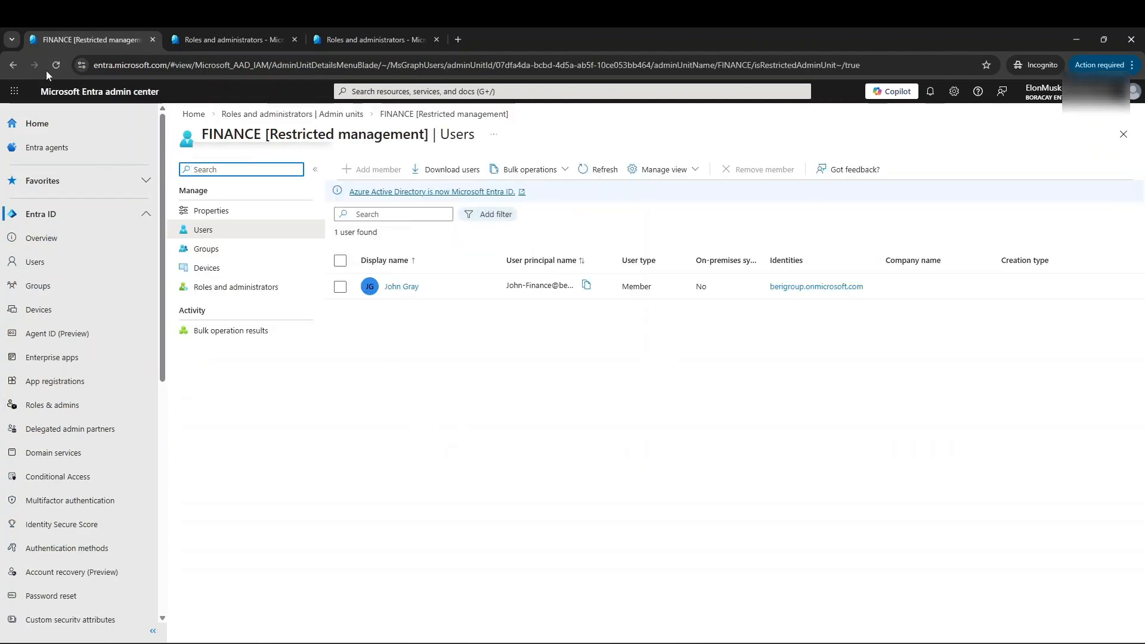
click(12, 67)
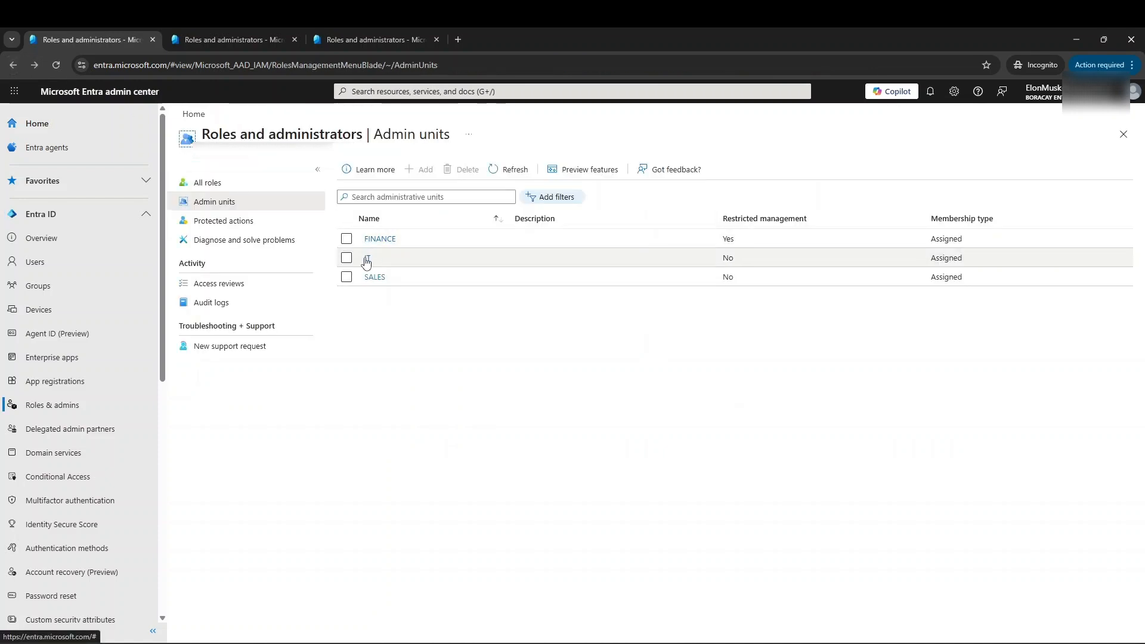
click(367, 259)
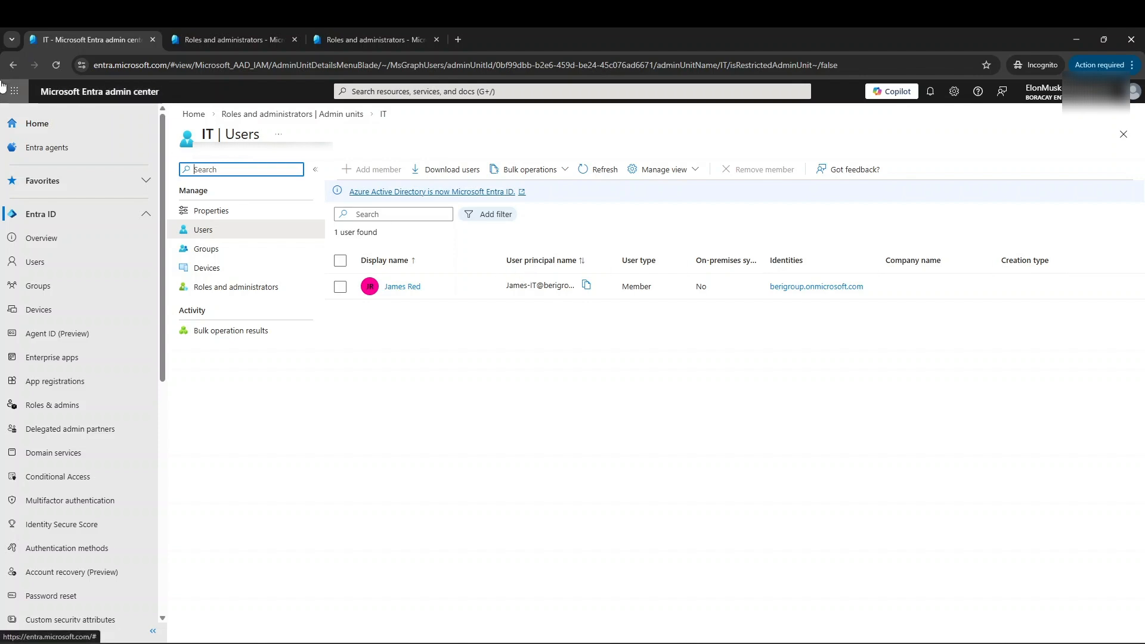
click(12, 66)
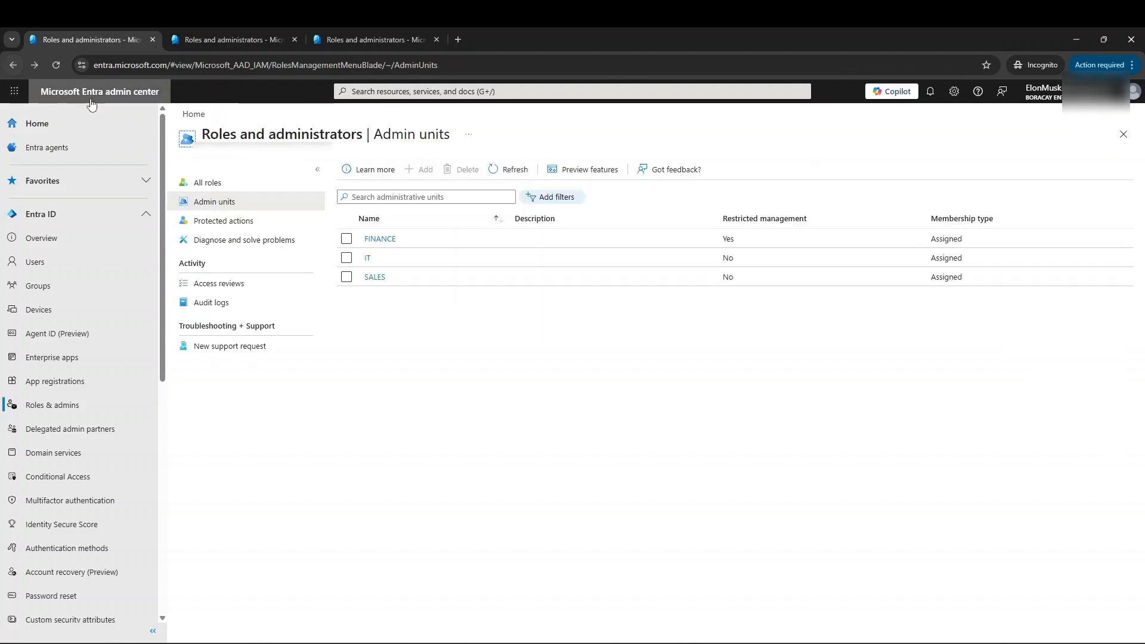
click(14, 63)
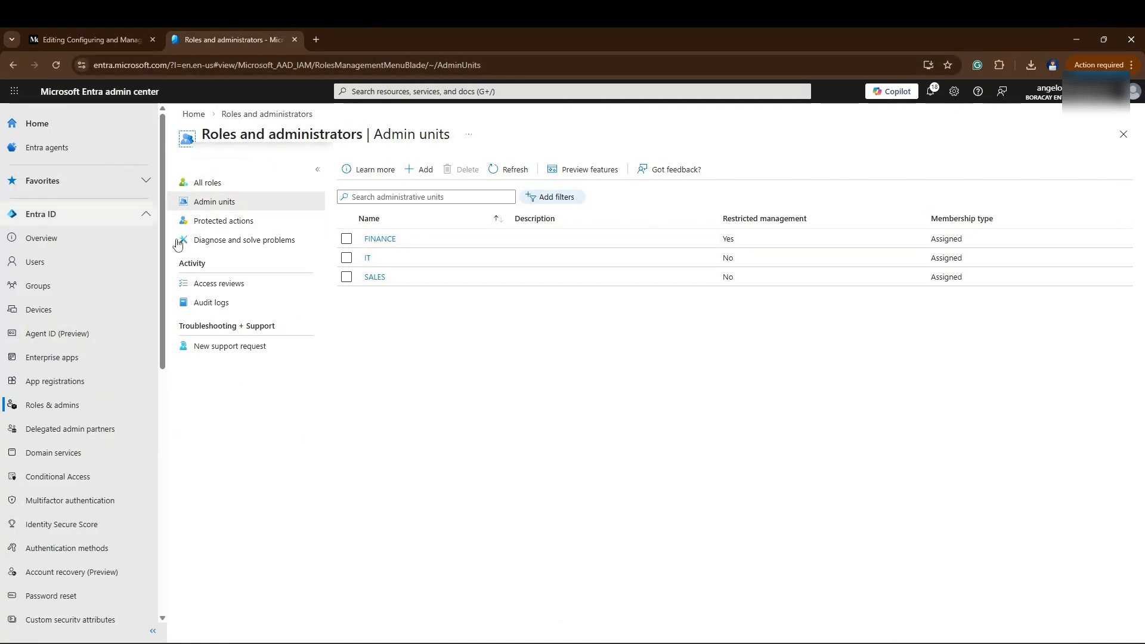
- Switch to the main administrator's browser window, inspect the management actions on the IT unit member's profile, and view the SALES unit's users
click(368, 260)
click(14, 65)
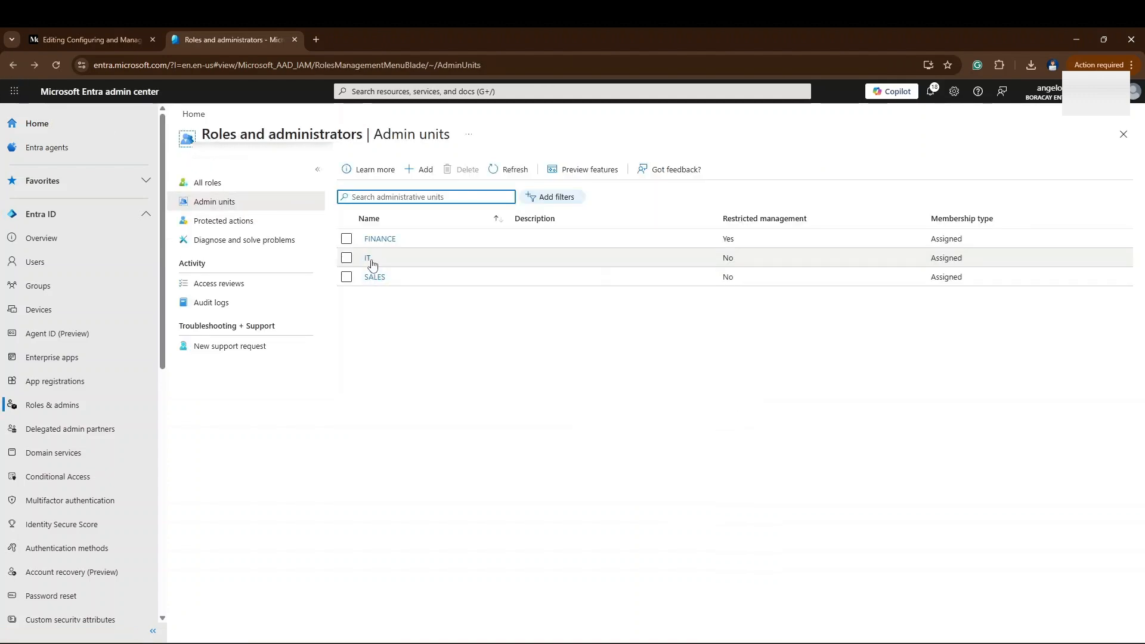
click(369, 261)
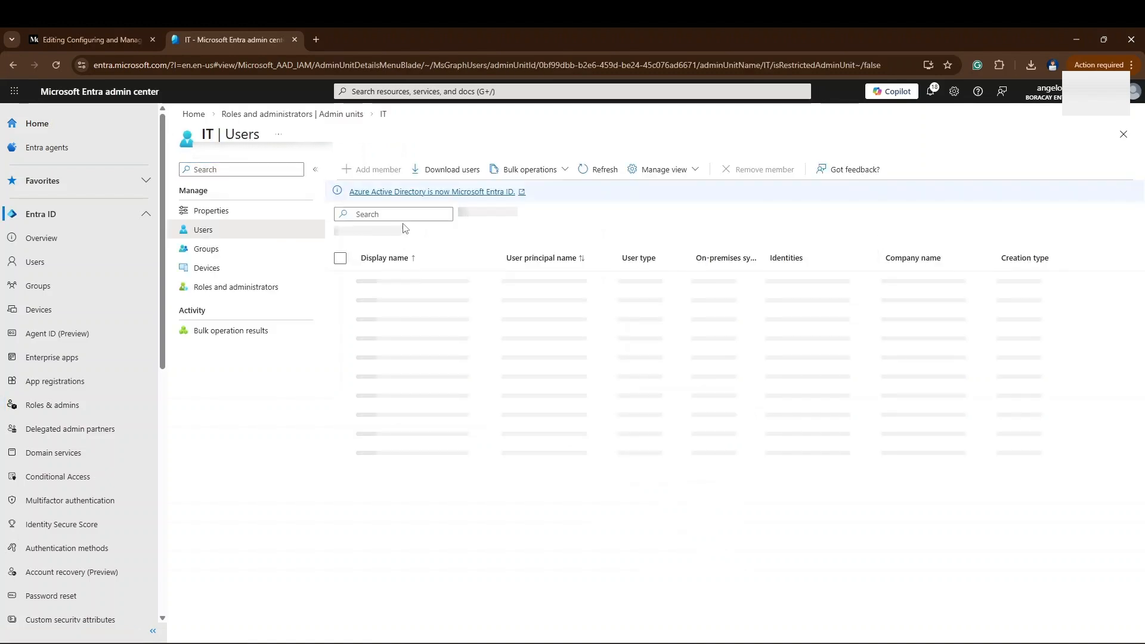
click(403, 294)
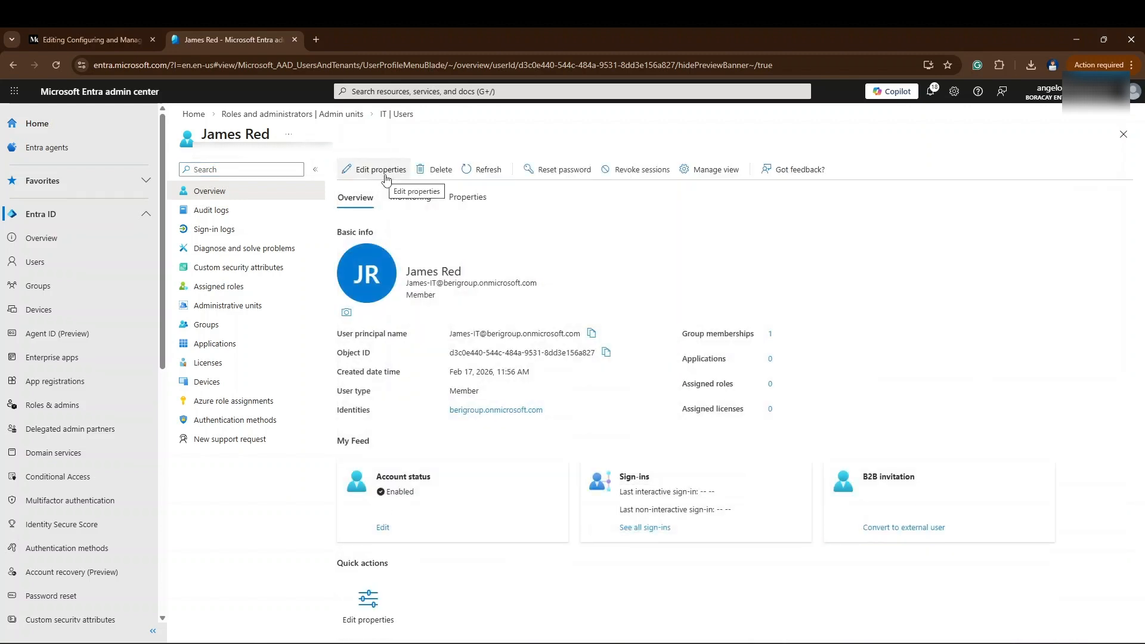
click(13, 65)
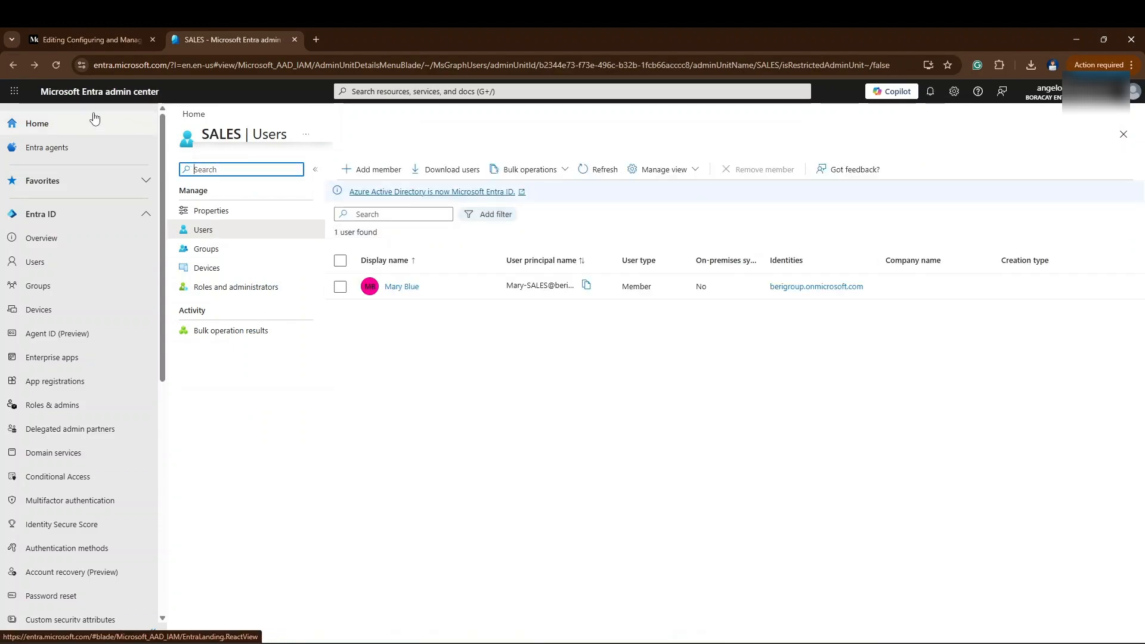
- Return to the admin units list in the main administrator's session and open the FINANCE unit member's profile
click(15, 64)
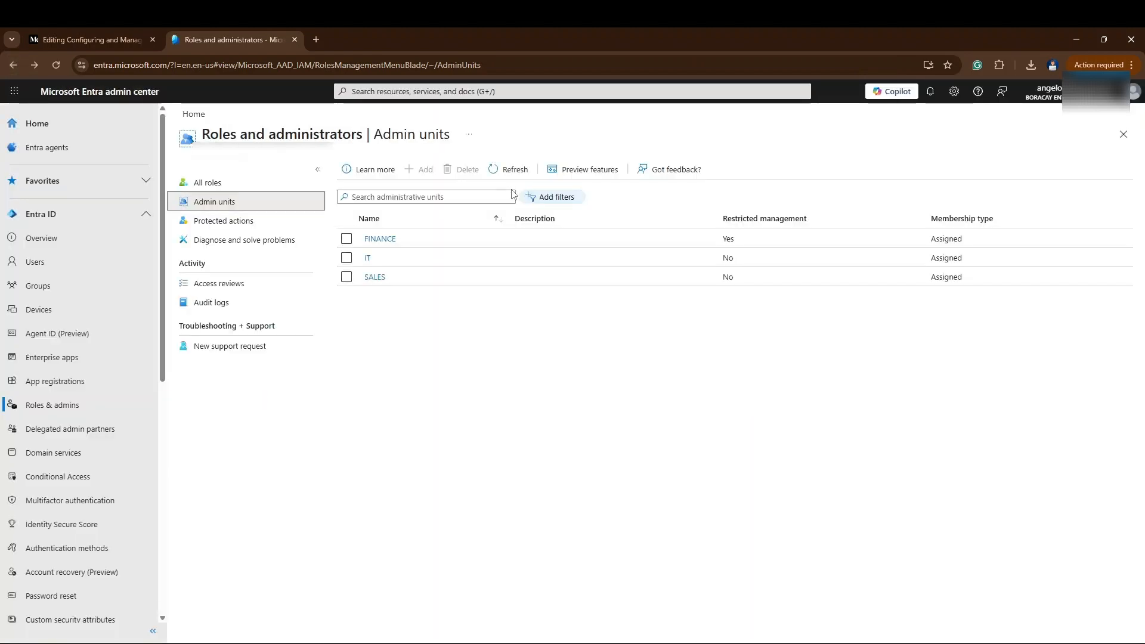
click(388, 239)
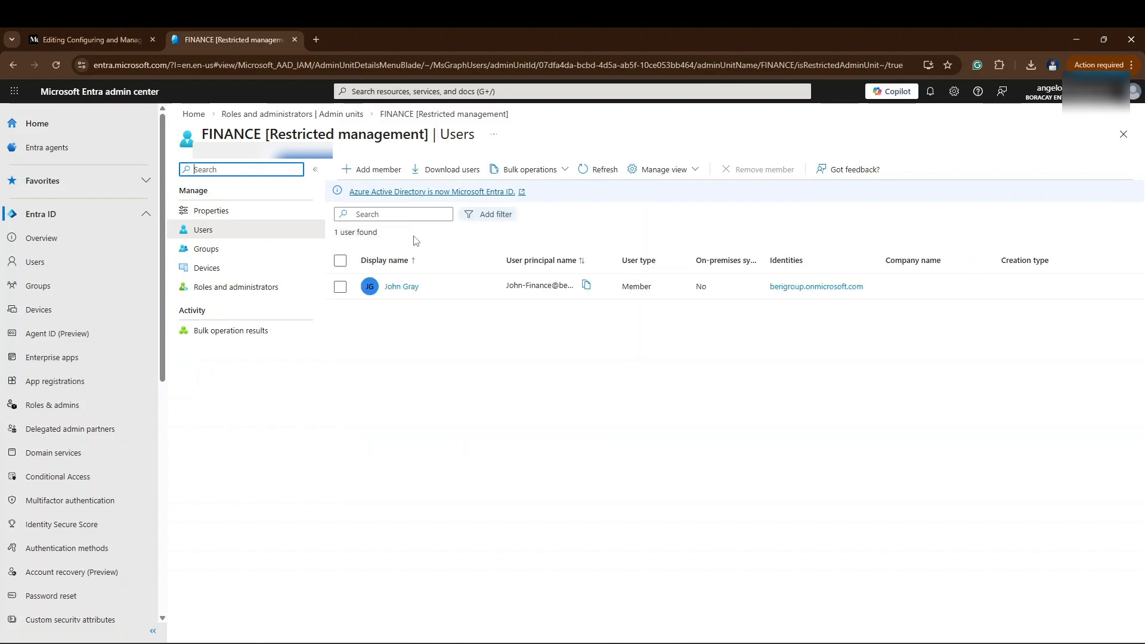
click(398, 286)
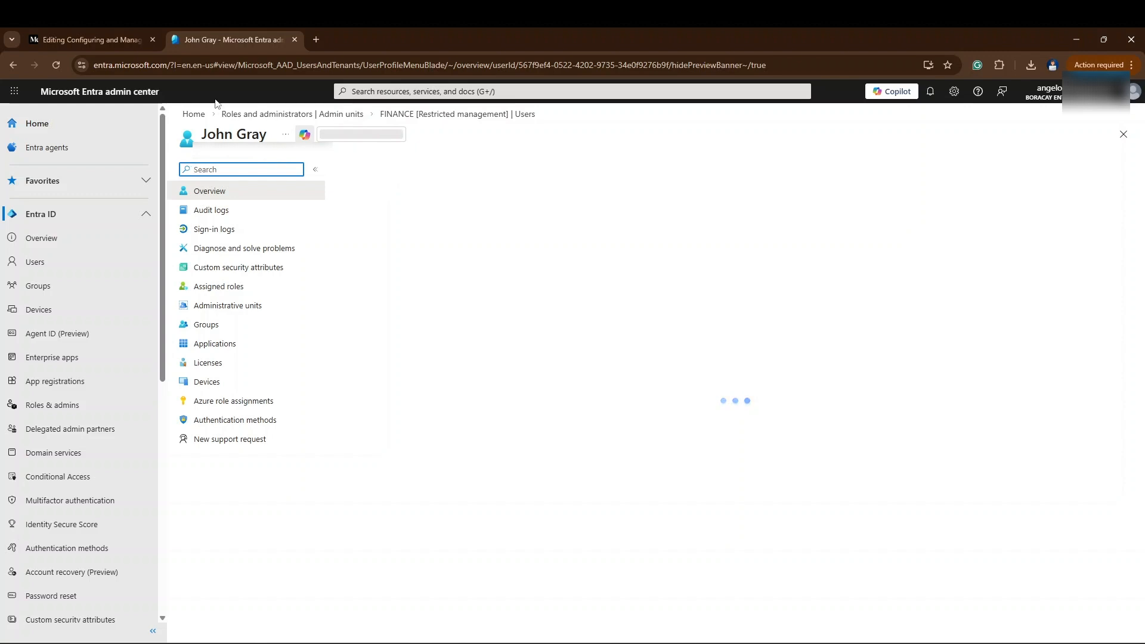
- Switch to the incognito browser window and compare the open Roles and administrators pages of the Sales, IT and Finance administrators
mouse_move(772, 632)
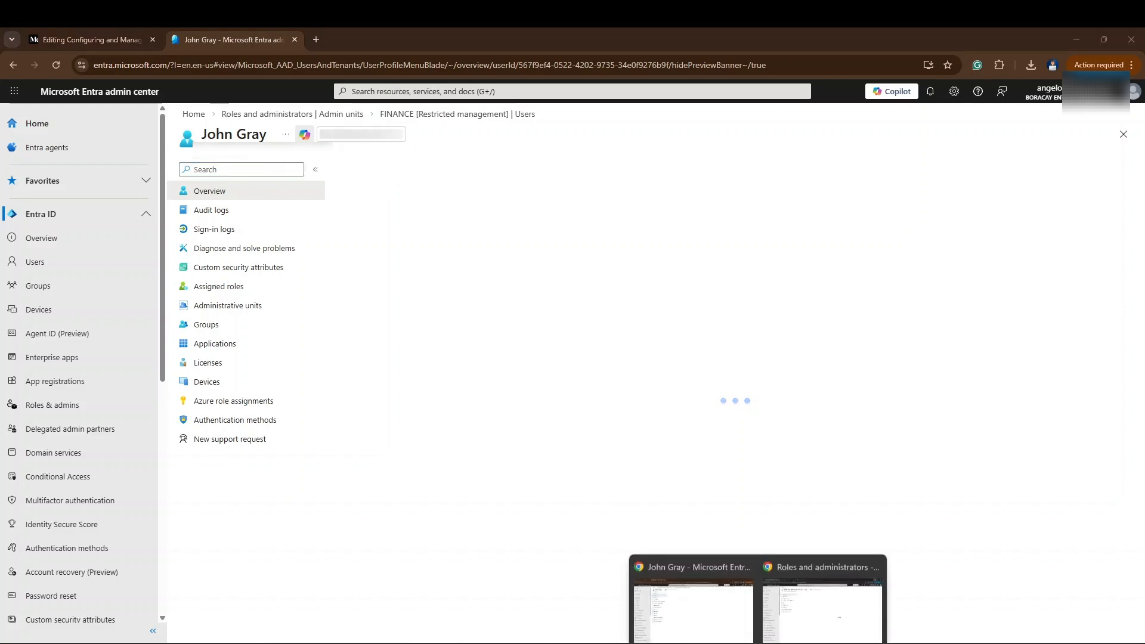
click(799, 608)
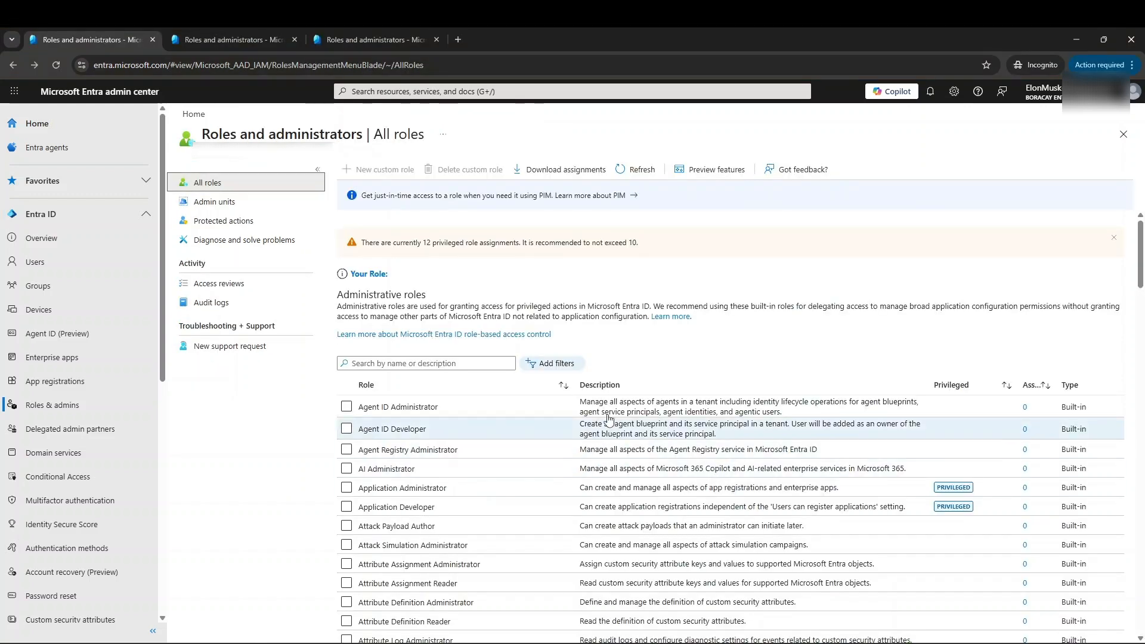
click(223, 33)
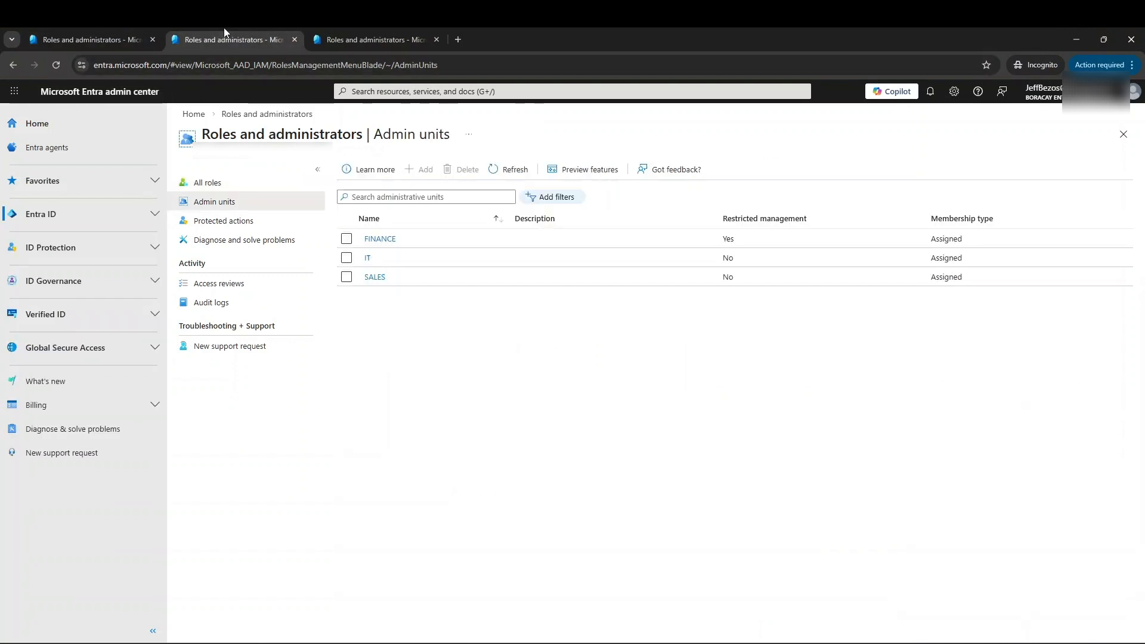
click(374, 36)
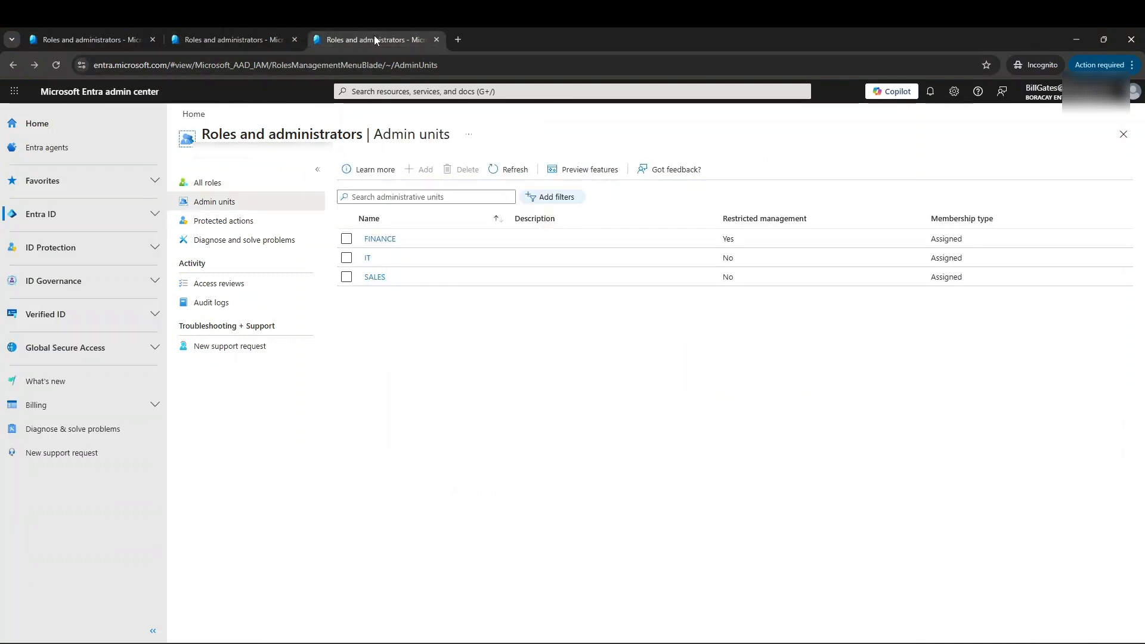
click(238, 36)
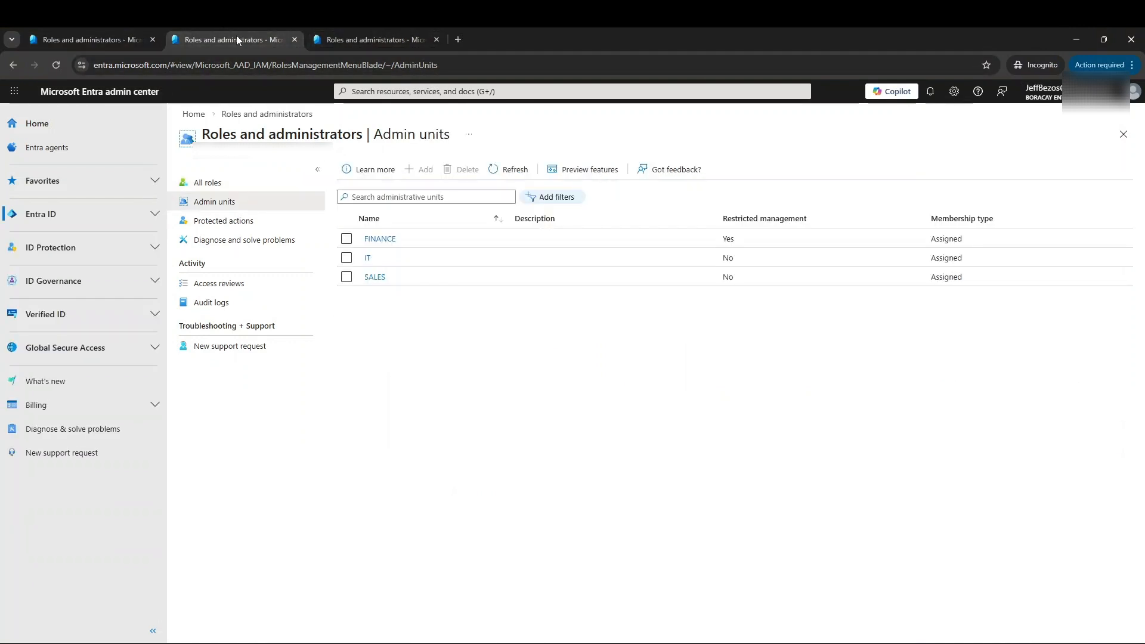
click(105, 39)
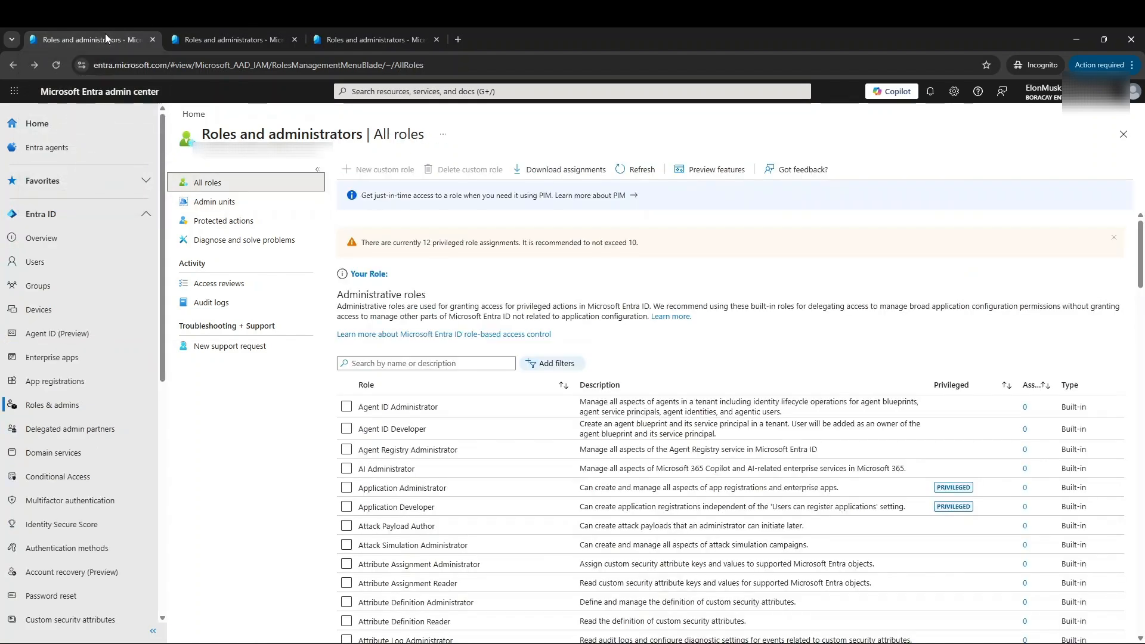
- In the IT administrator's session, view the users of the FINANCE unit and of the IT unit from the admin units list
key(ctrl+Tab)
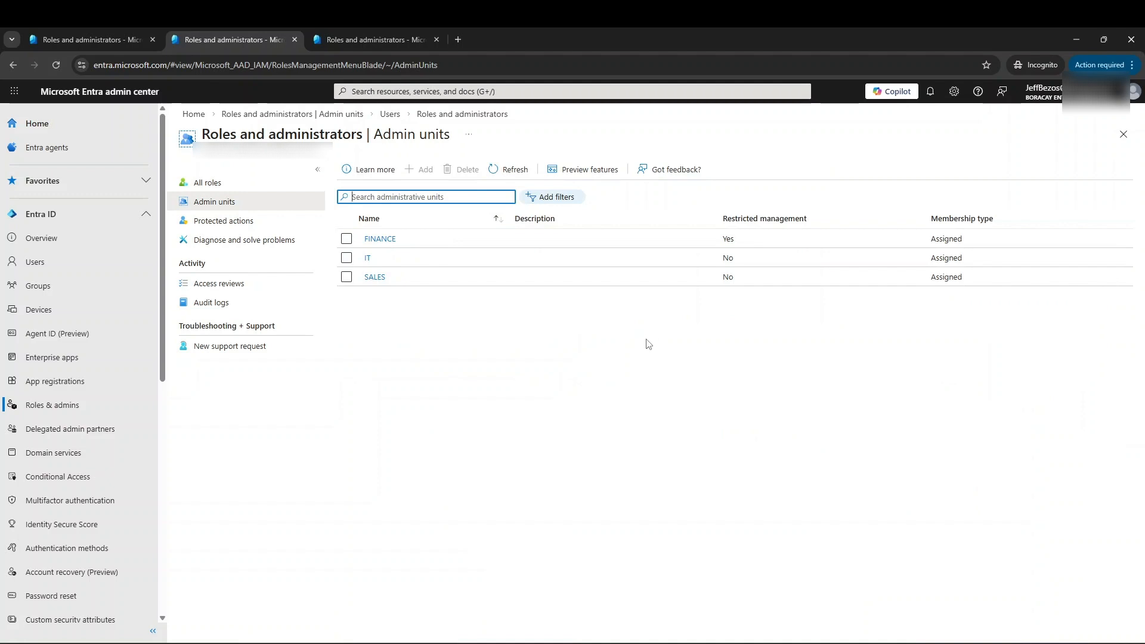
click(382, 239)
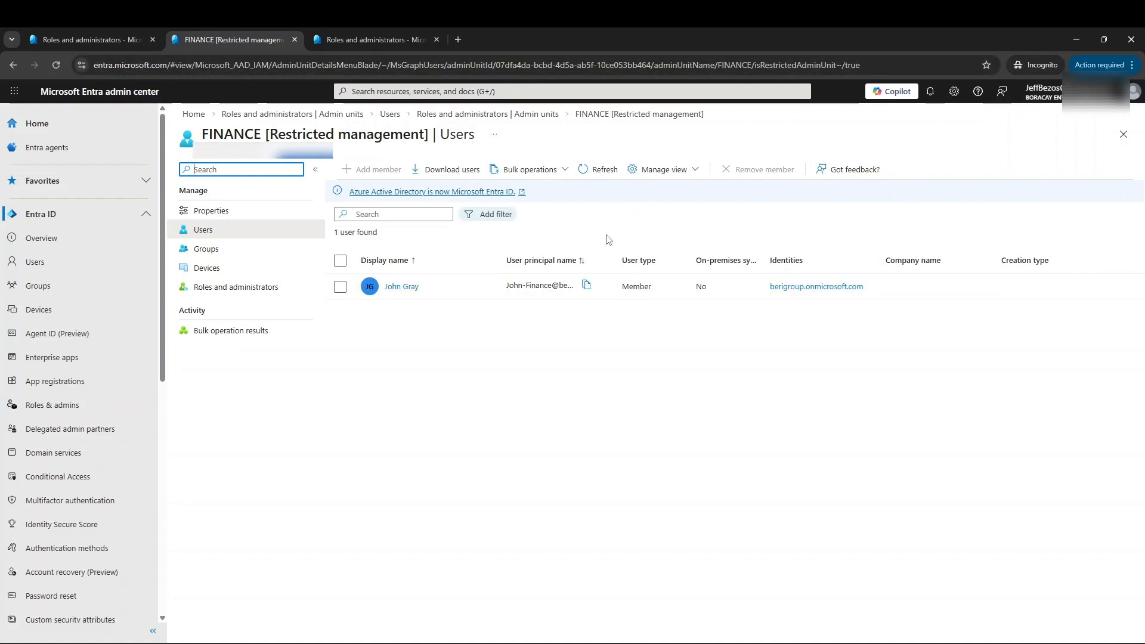
click(14, 64)
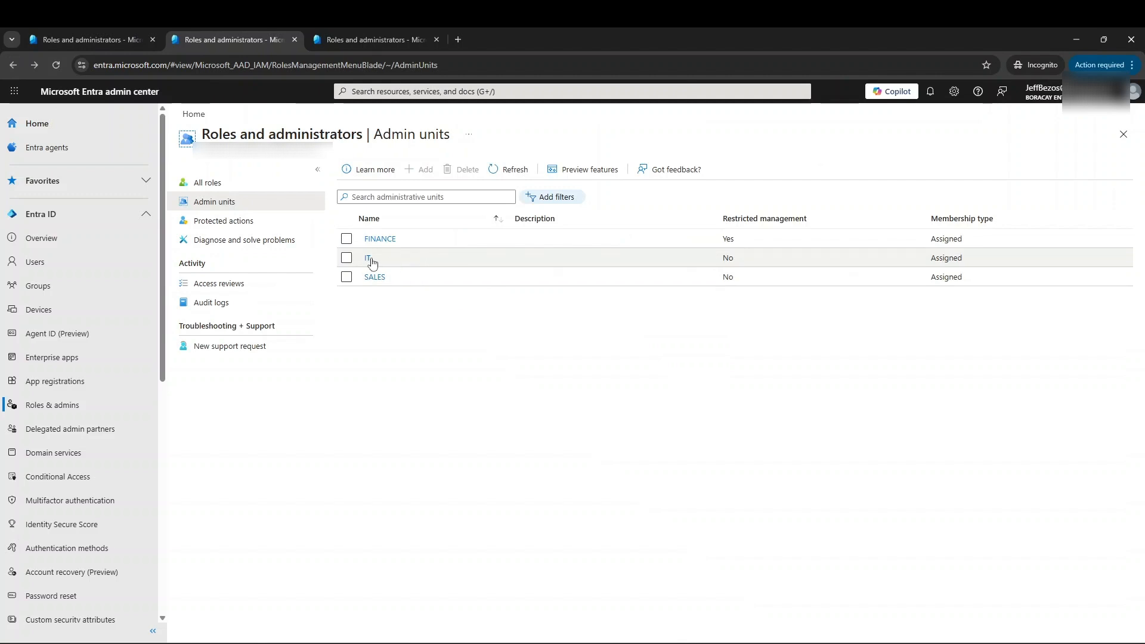
click(369, 258)
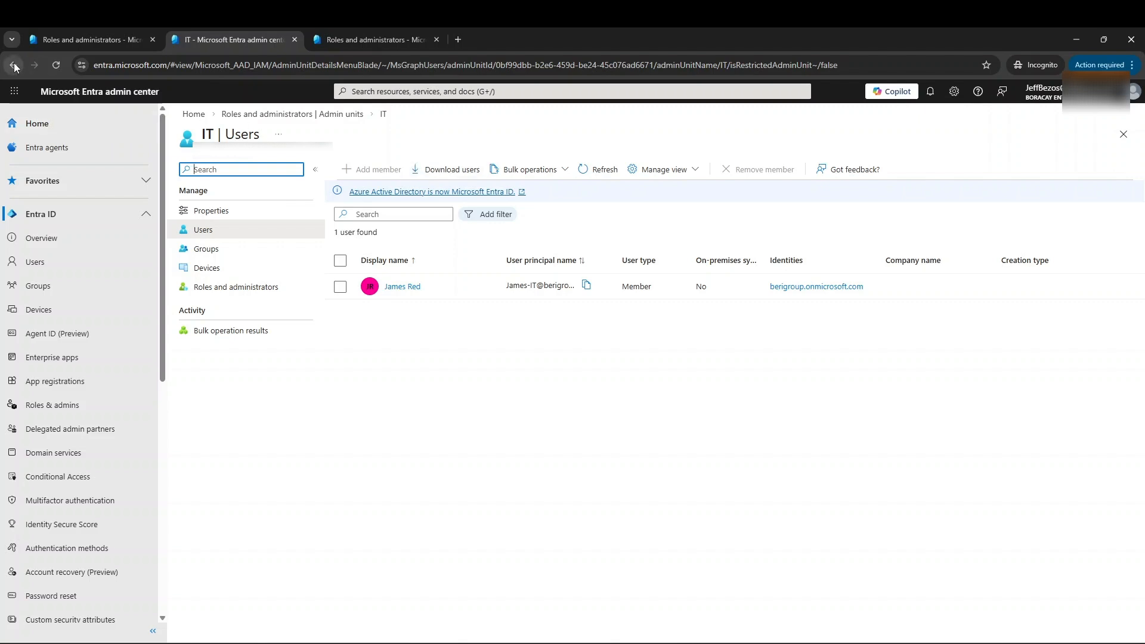
- In the Sales administrator's session, inspect the management actions on the SALES unit member's profile and return to the unit's user list
click(83, 40)
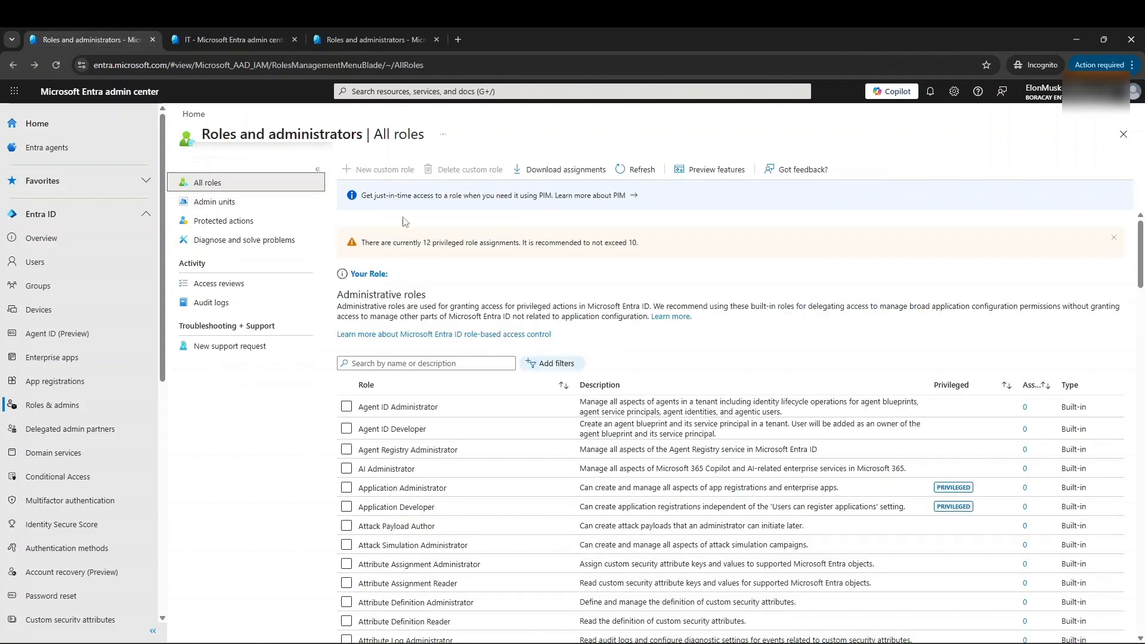
click(215, 202)
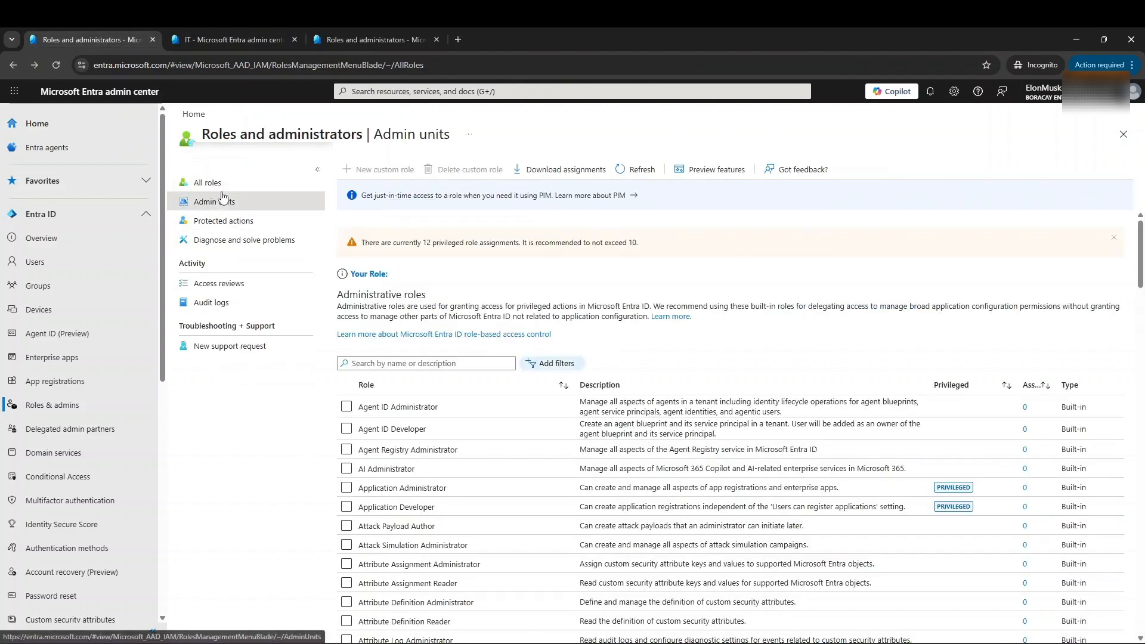
click(374, 280)
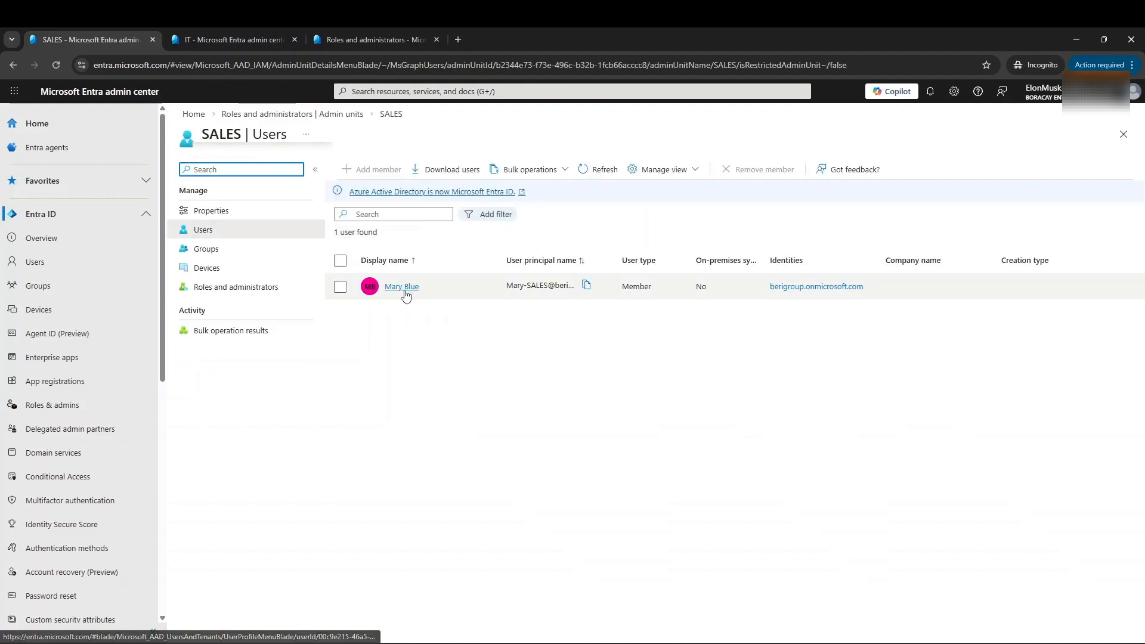
click(411, 288)
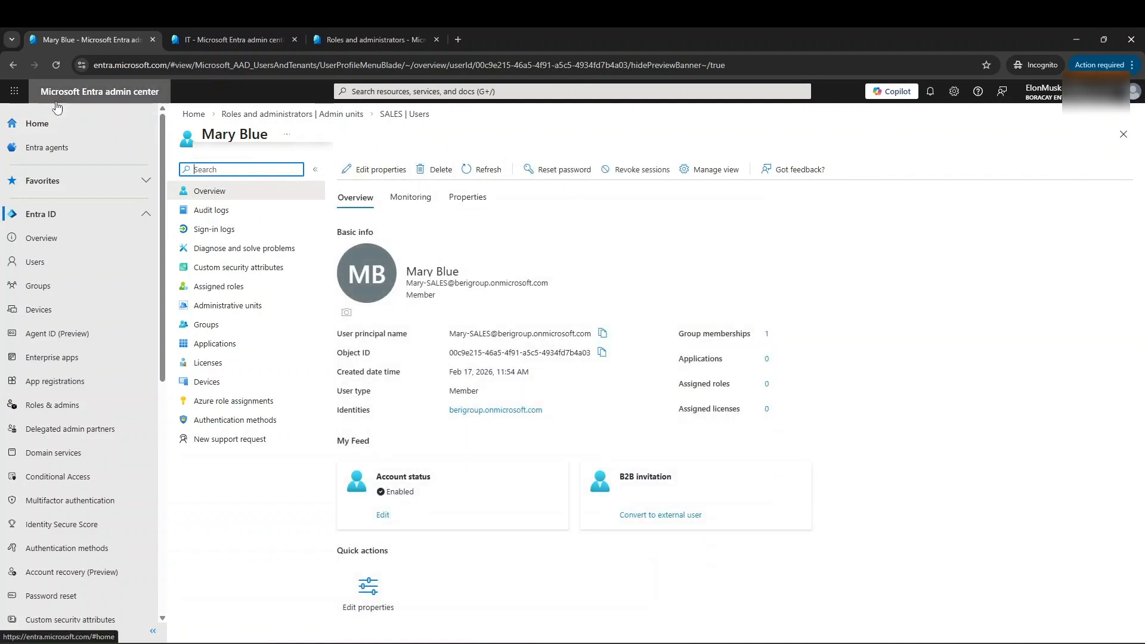
click(13, 64)
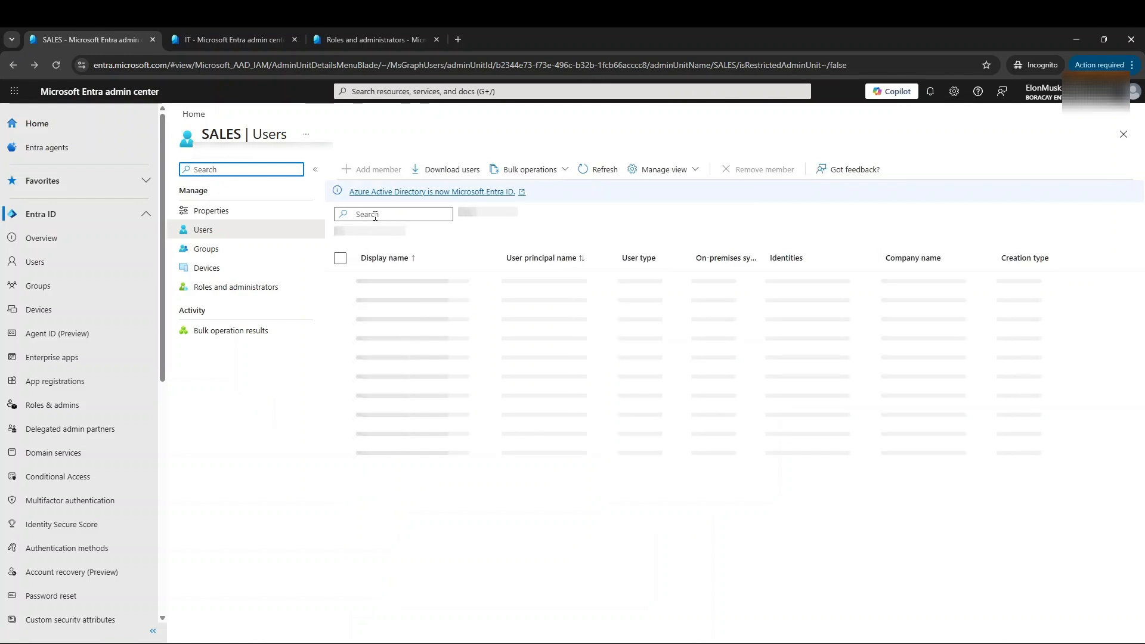